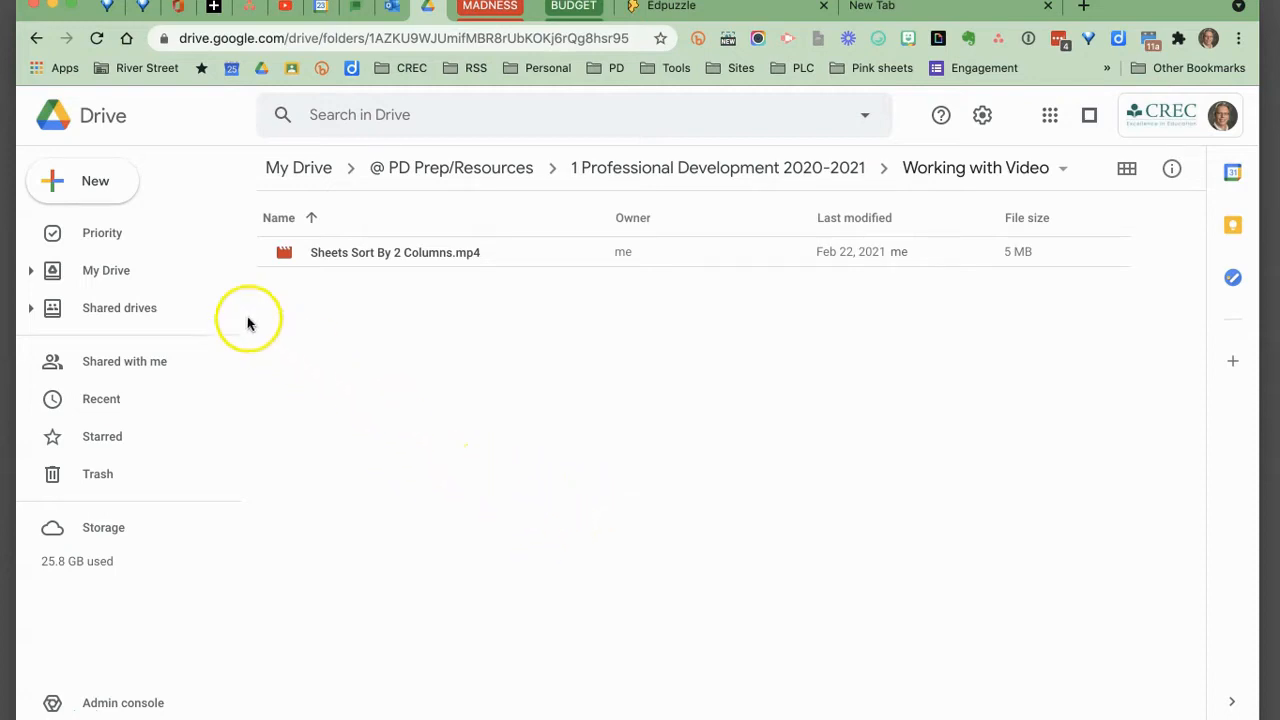
click(109, 180)
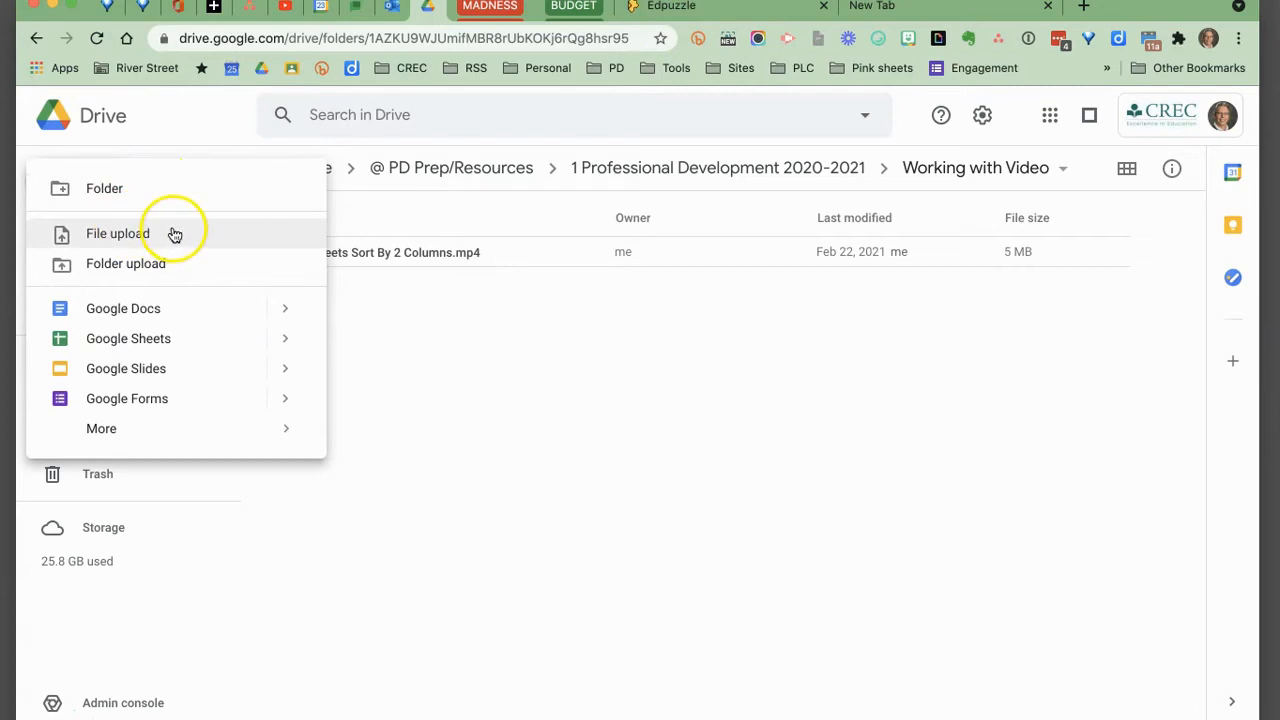
click(520, 306)
right_click(520, 306)
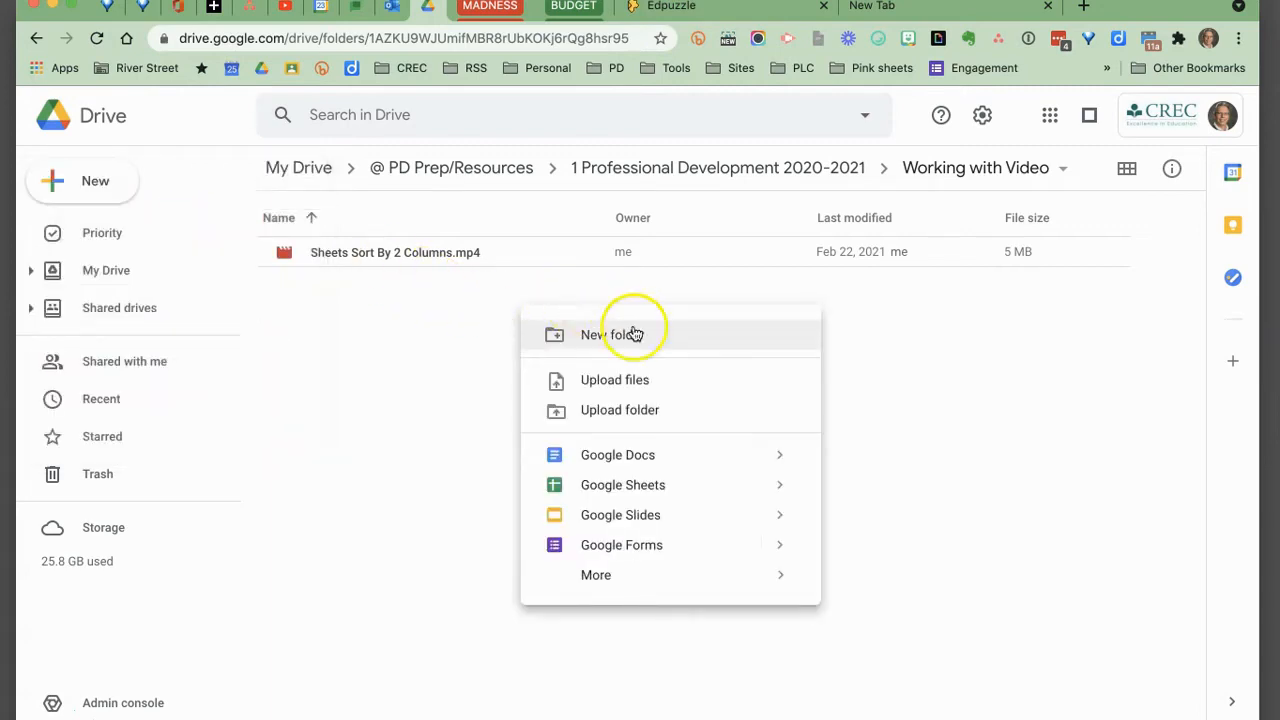
click(900, 385)
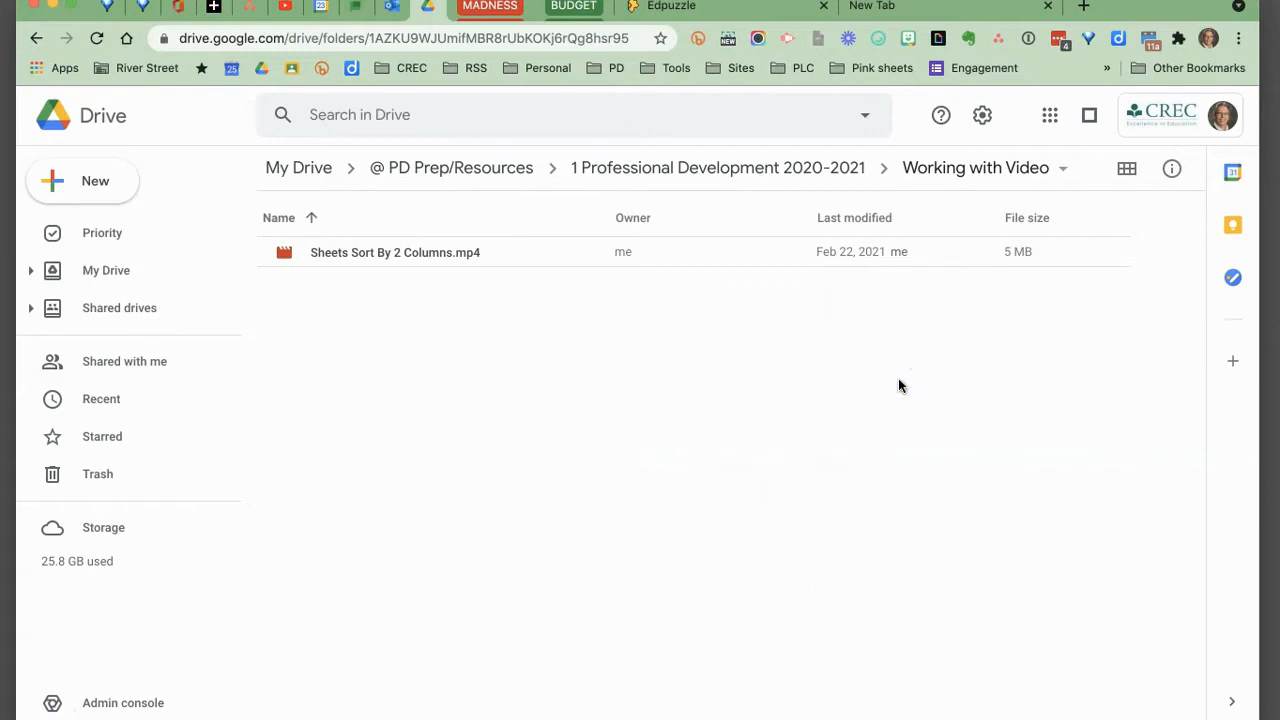
click(1109, 405)
drag(1275, 605, 891, 484)
Share the Sheets Sort By 2 Columns.mp4 file so that anyone with the link can view it.
click(577, 253)
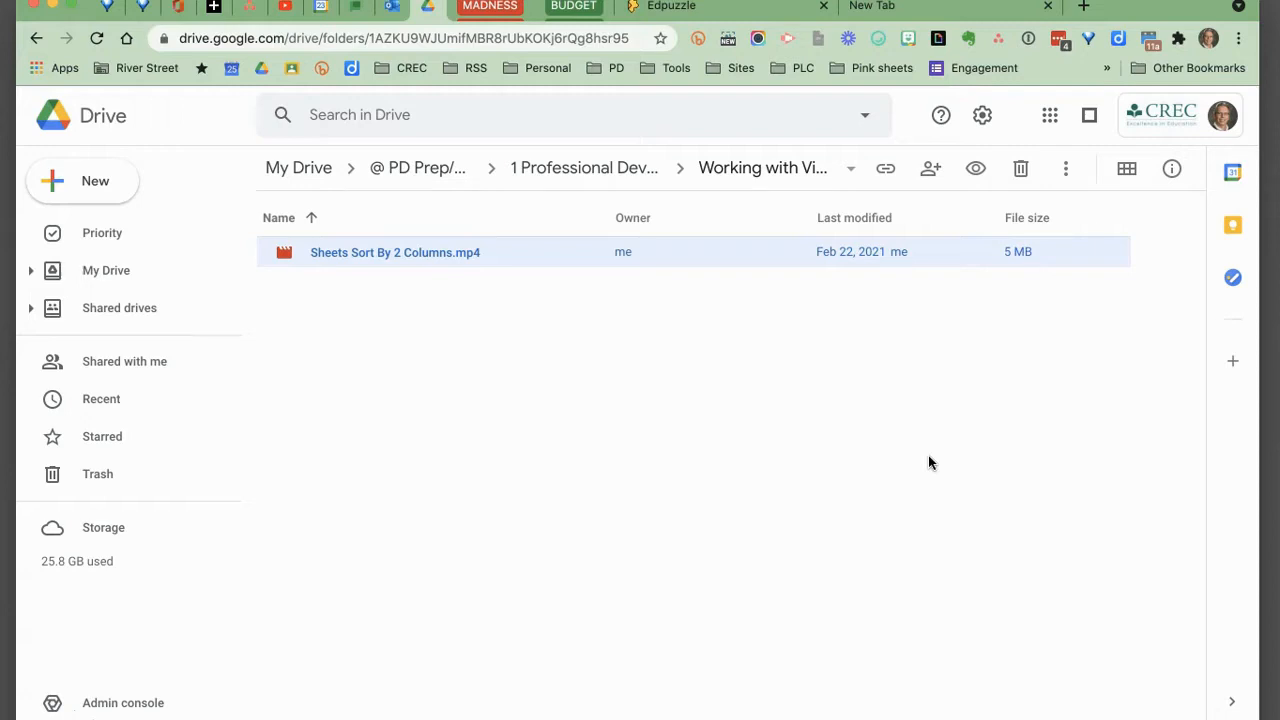
click(928, 172)
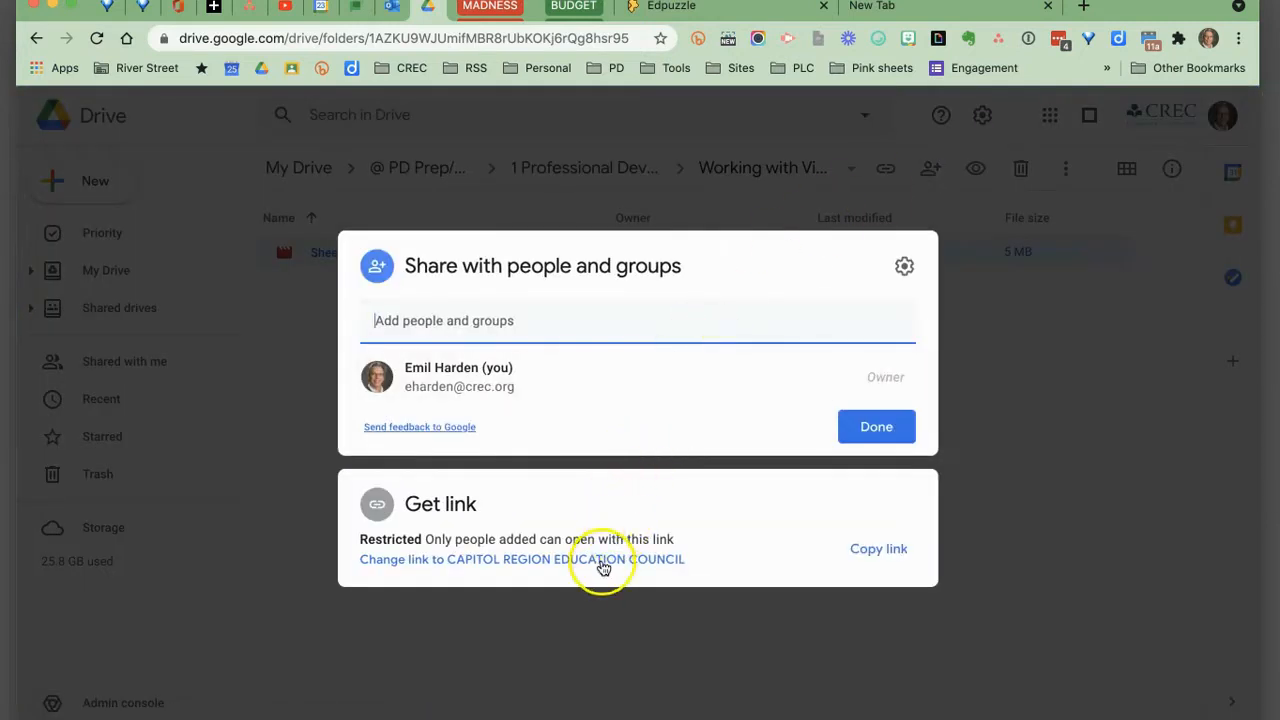
click(603, 566)
click(665, 456)
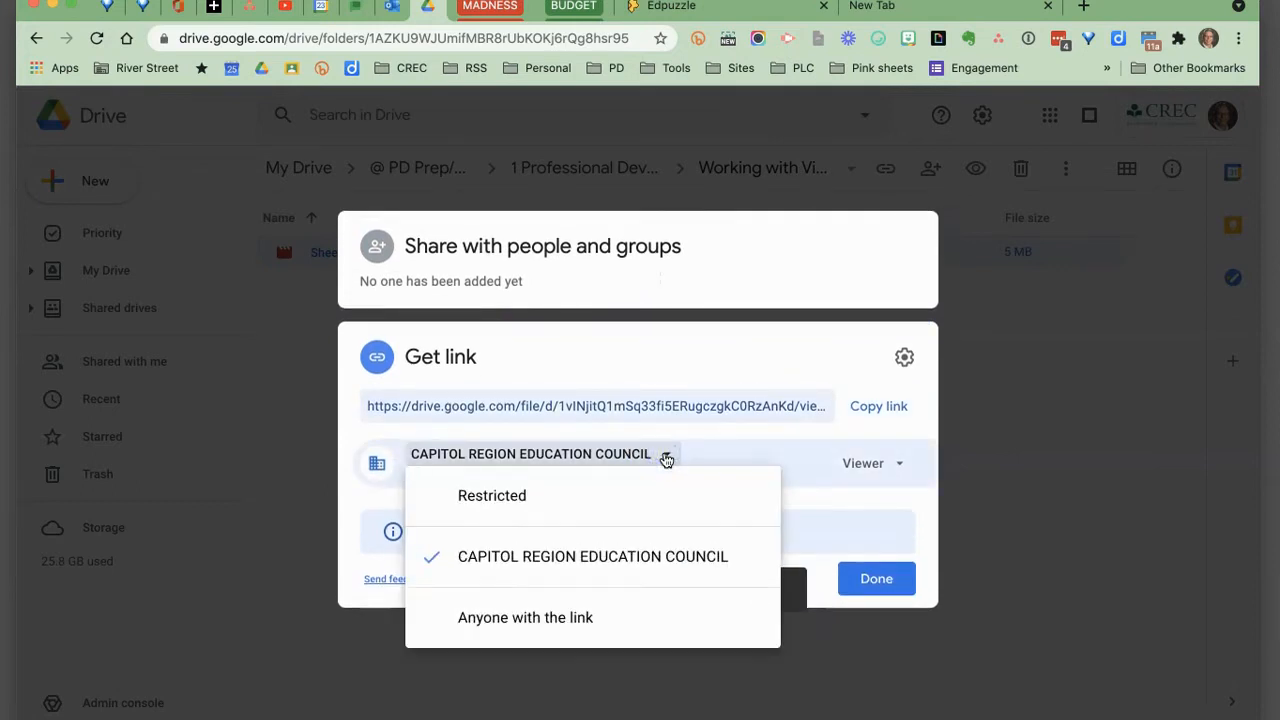
click(570, 618)
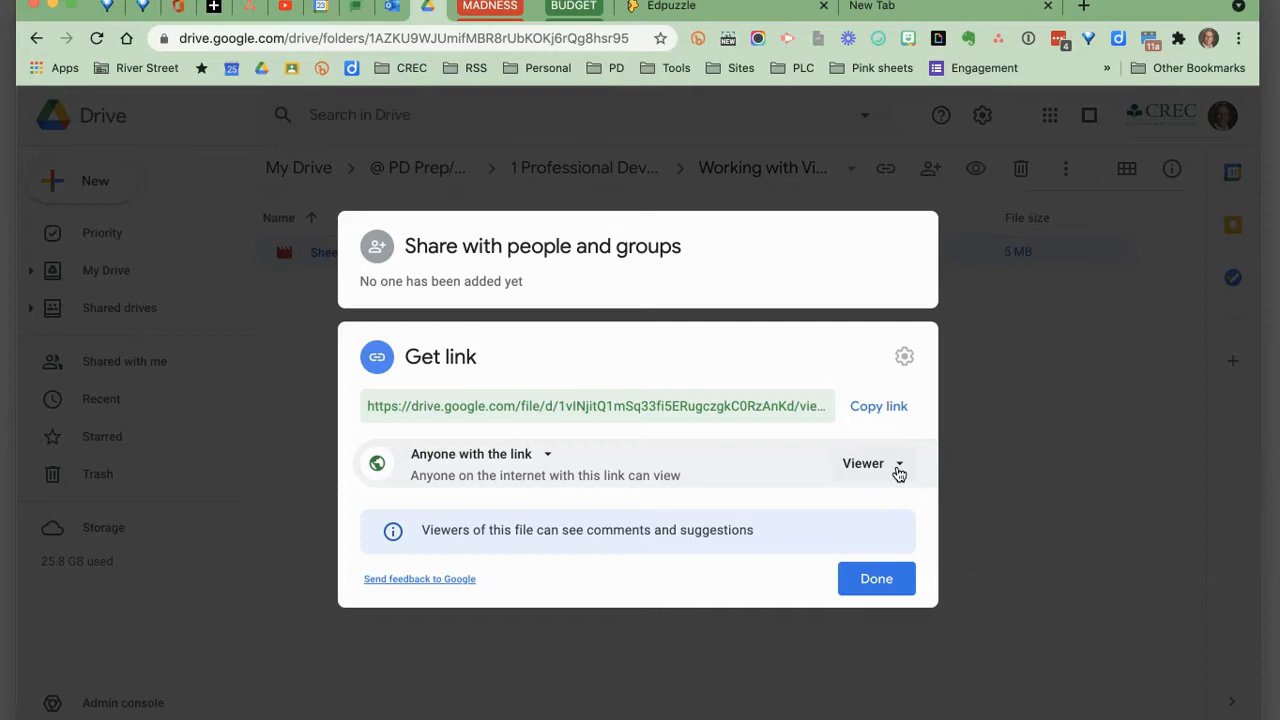
click(894, 585)
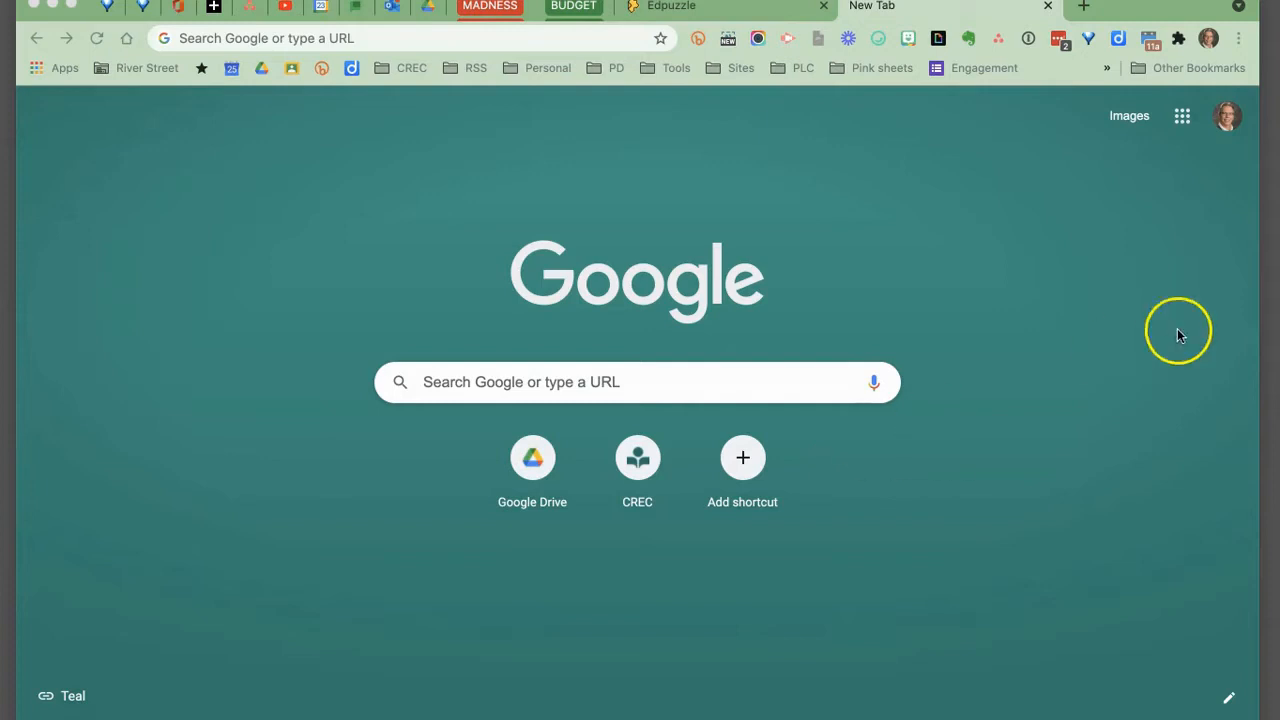
Open YouTube in a new tab and go to your channel's uploaded videos in YouTube Studio.
click(1181, 117)
click(1032, 267)
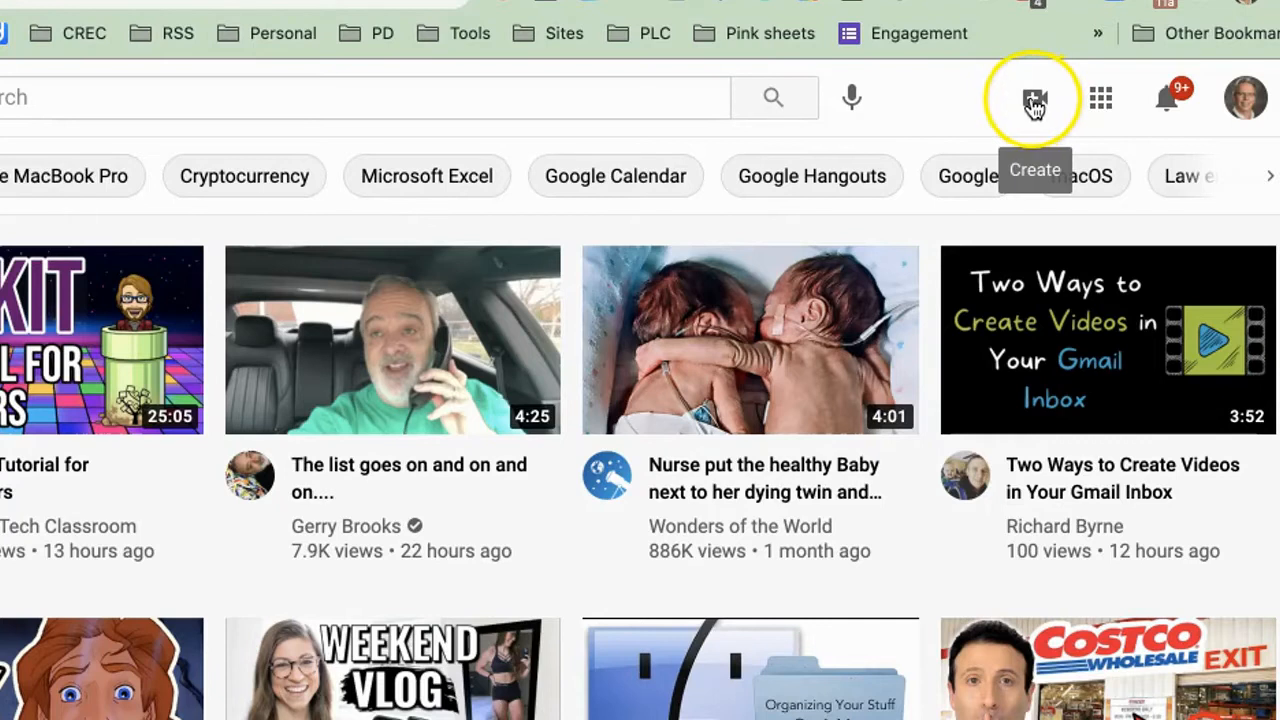
click(1063, 114)
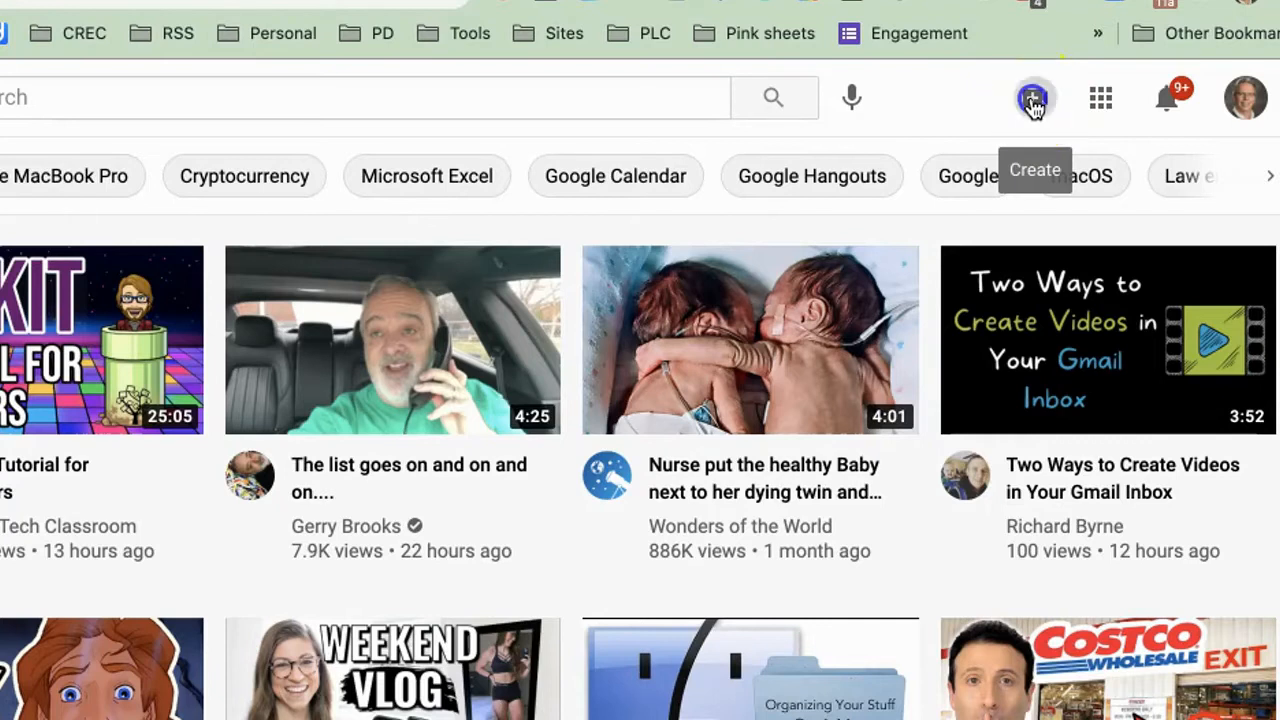
click(970, 100)
click(1245, 97)
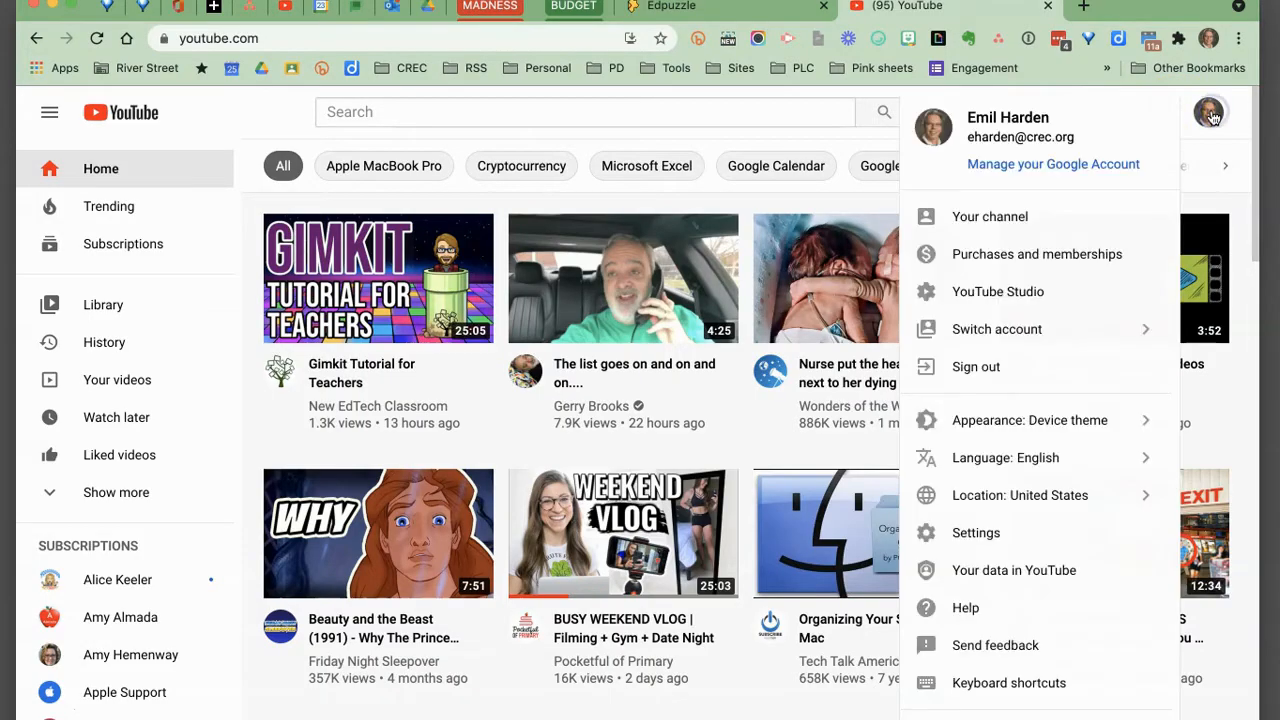
click(1017, 213)
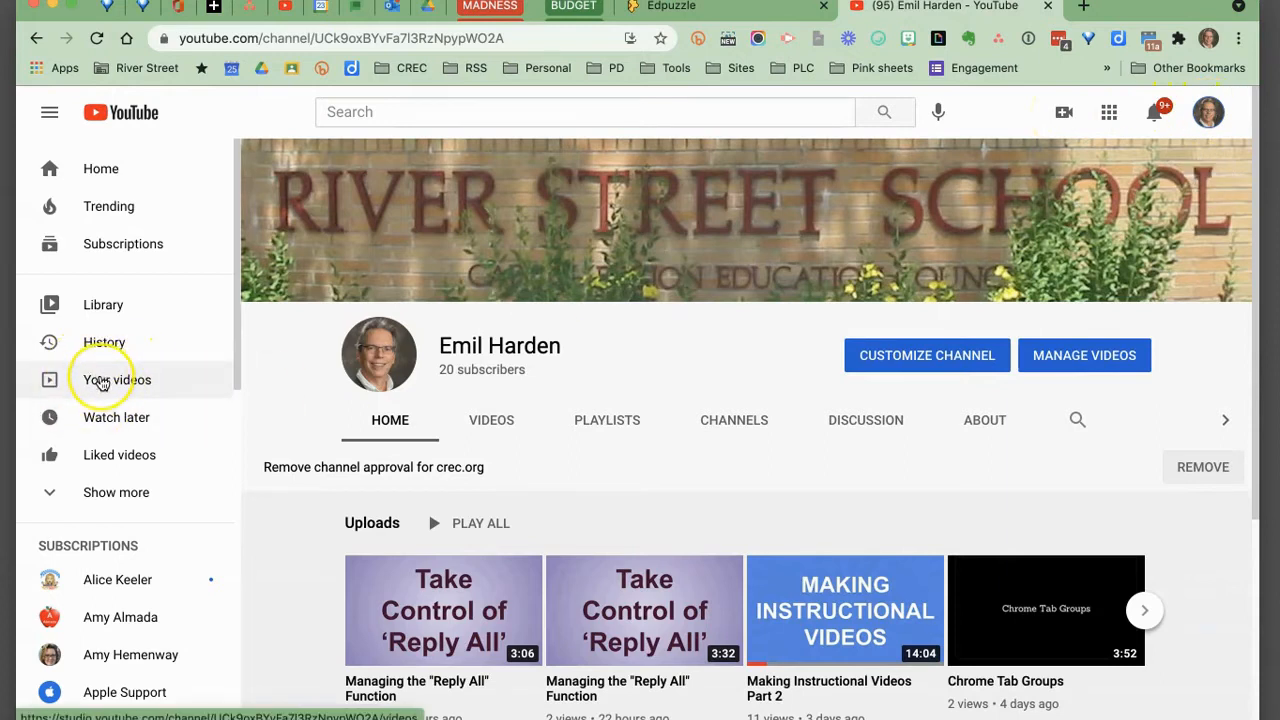
click(101, 383)
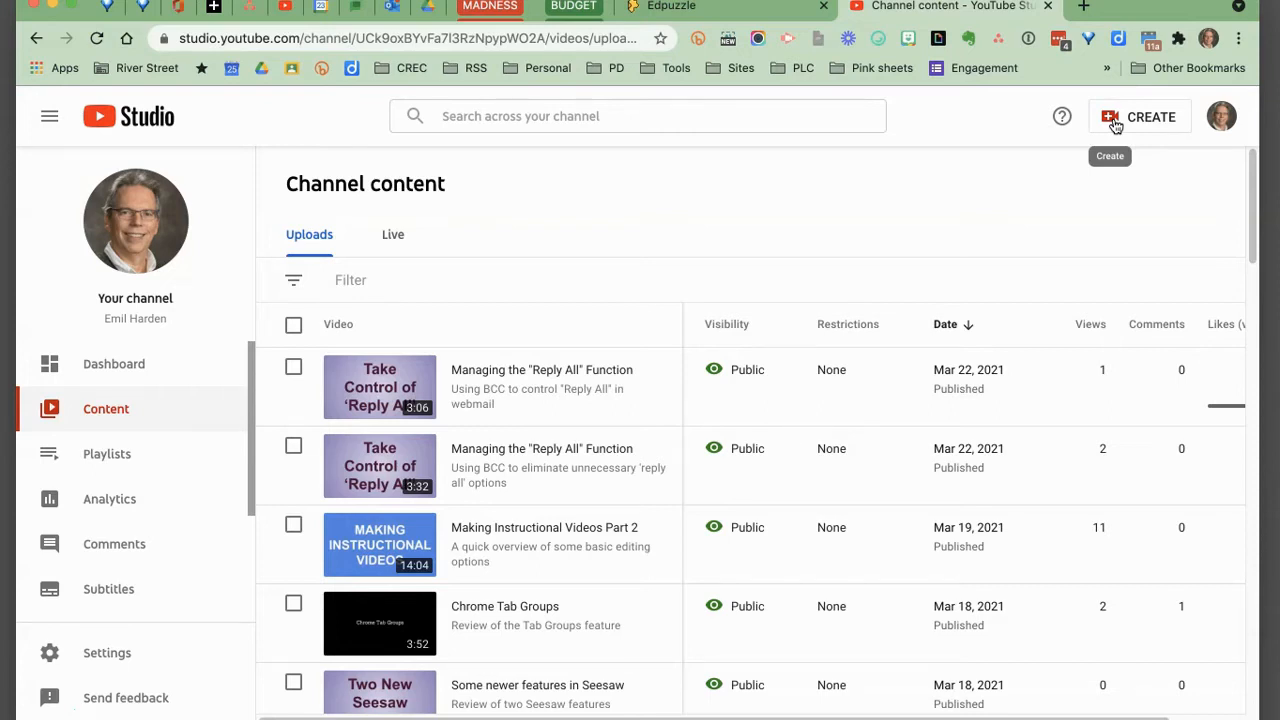
Start a new video upload and add the Sheets Sort By 2 Columns.mp4 file to the upload dialog.
click(1115, 122)
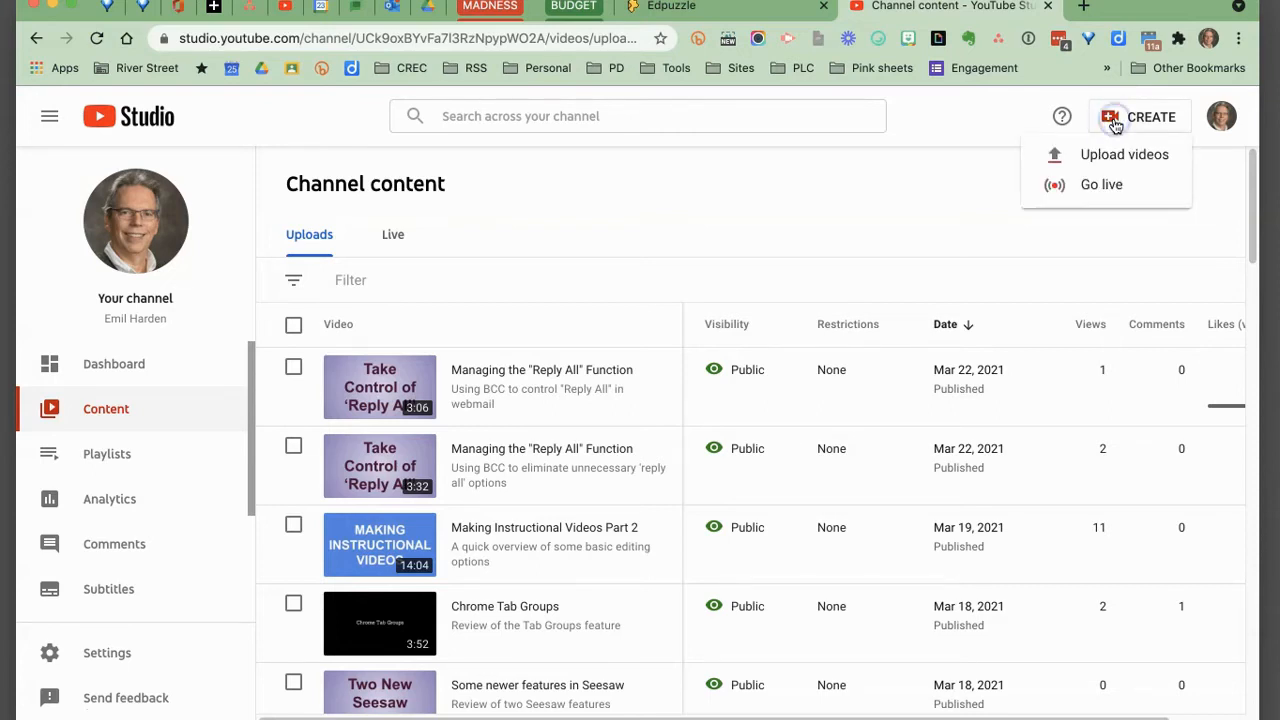
click(1113, 156)
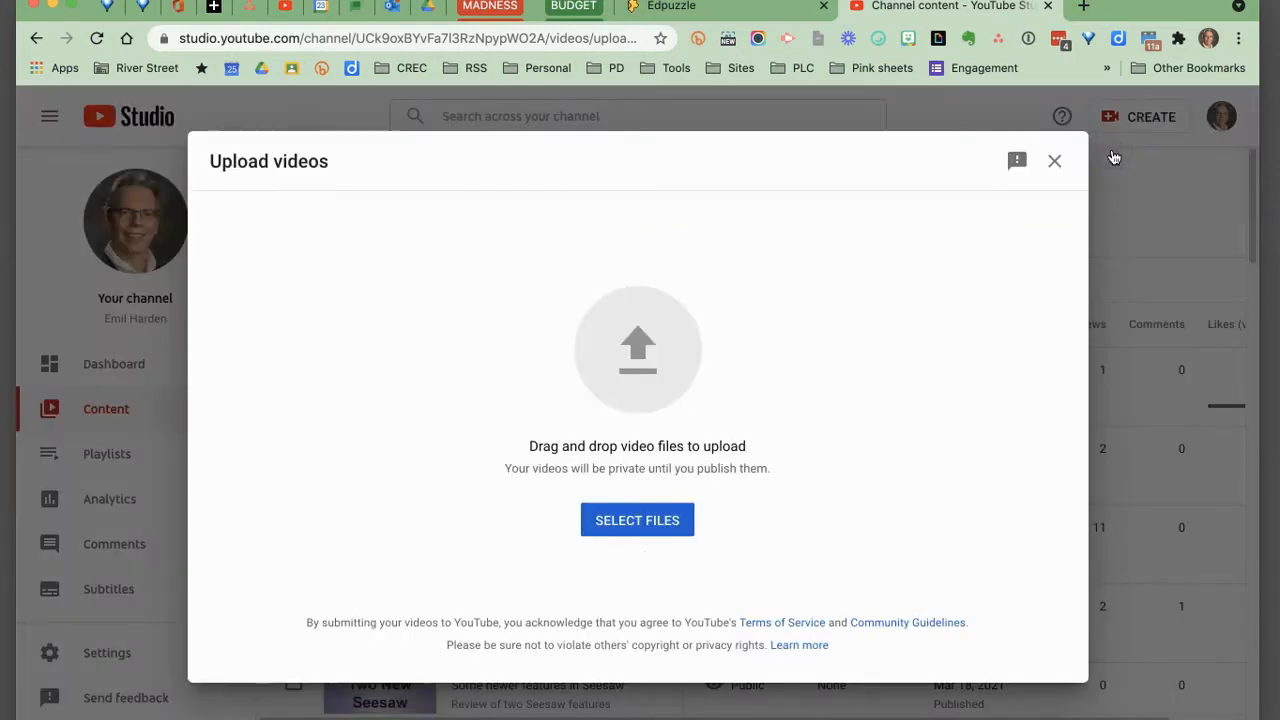
click(634, 522)
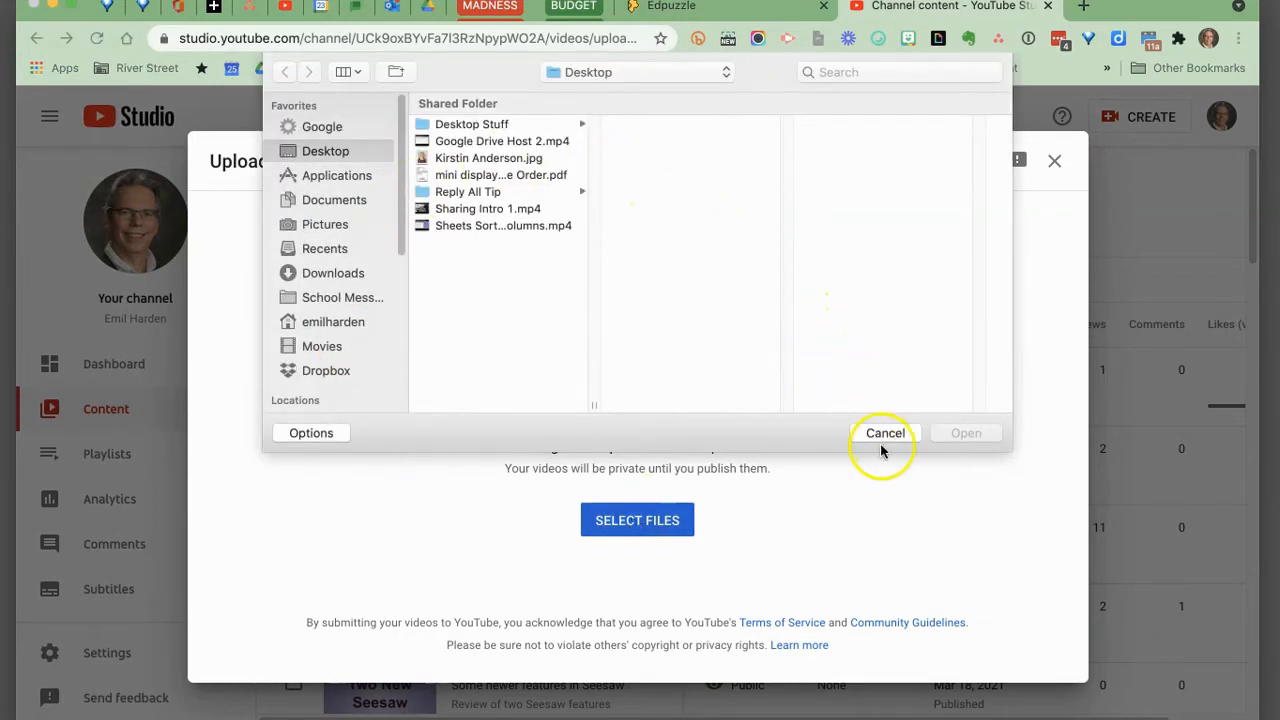
click(884, 434)
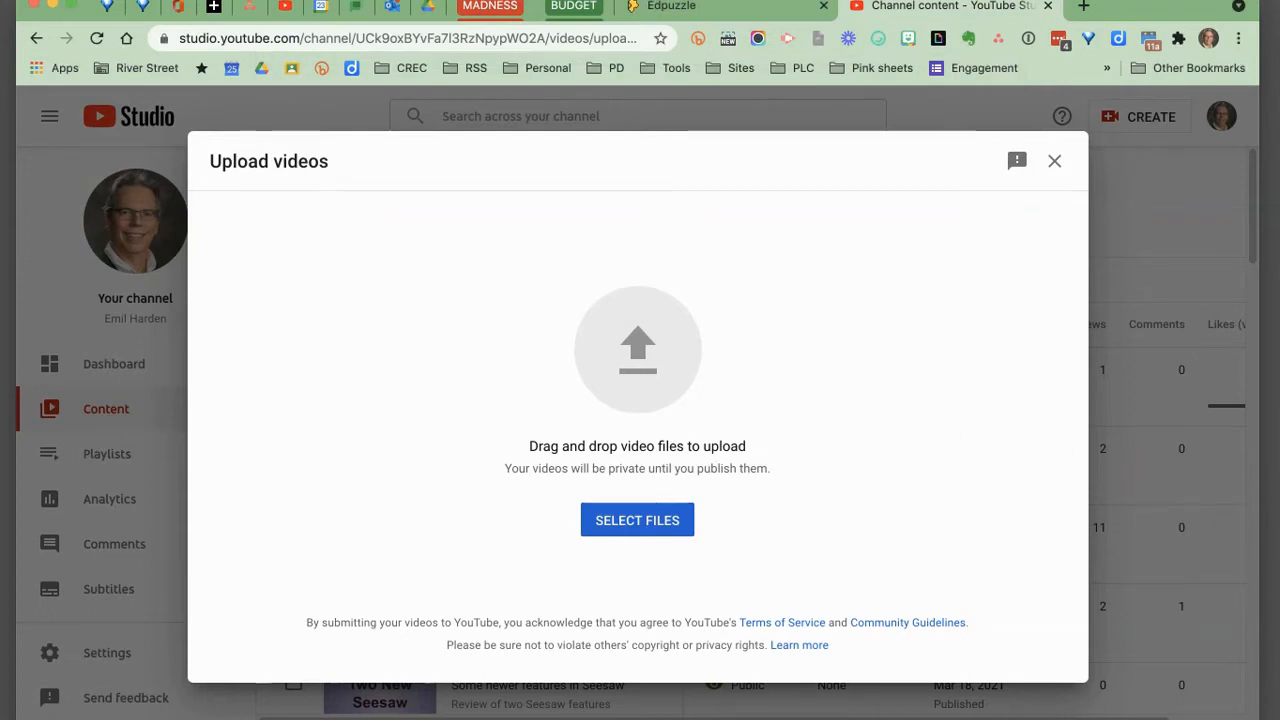
drag(1246, 143, 642, 389)
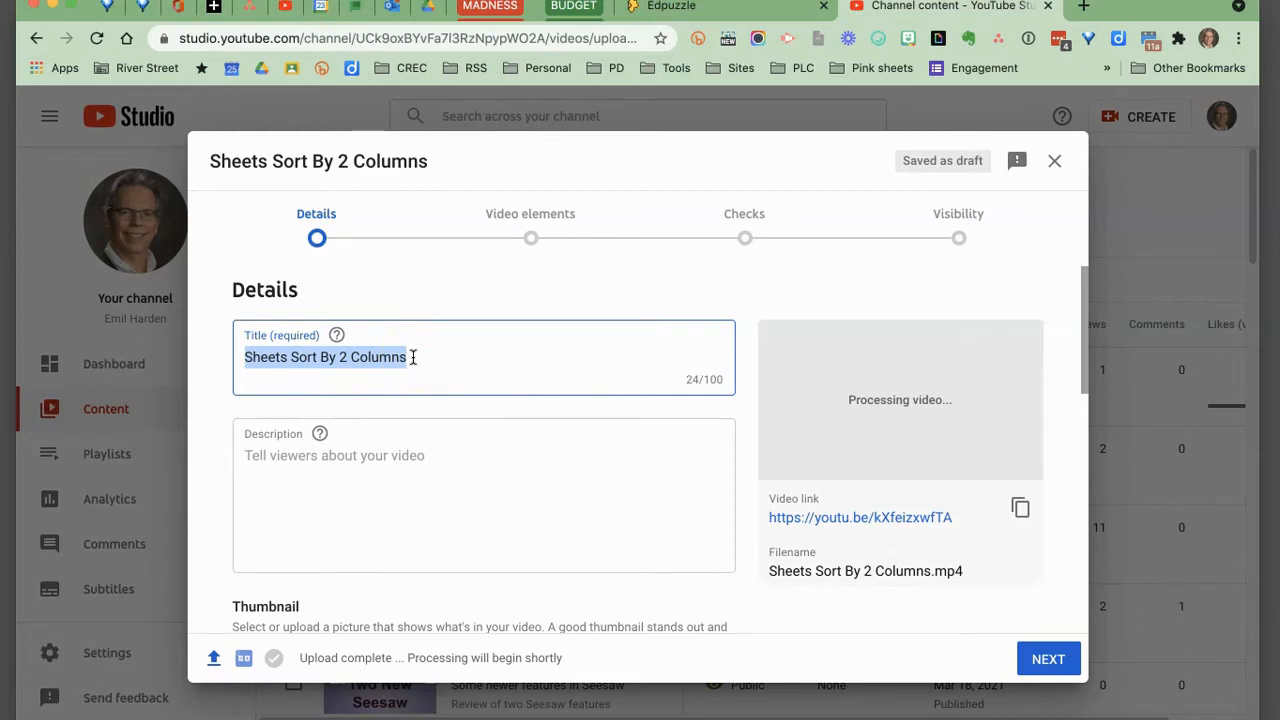
Replace the video title with "Multiple Sorts in Google Sheets".
drag(412, 357, 244, 359)
text(Mul)
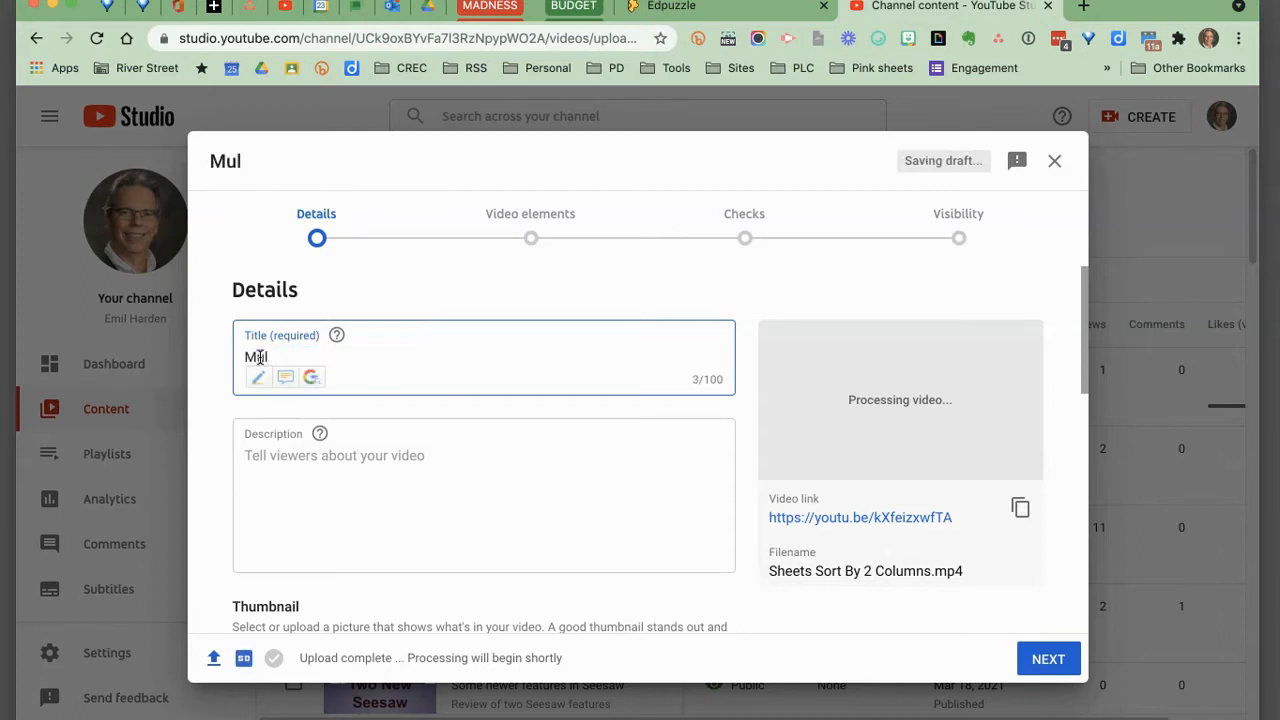
text(tiple Sorts in Go)
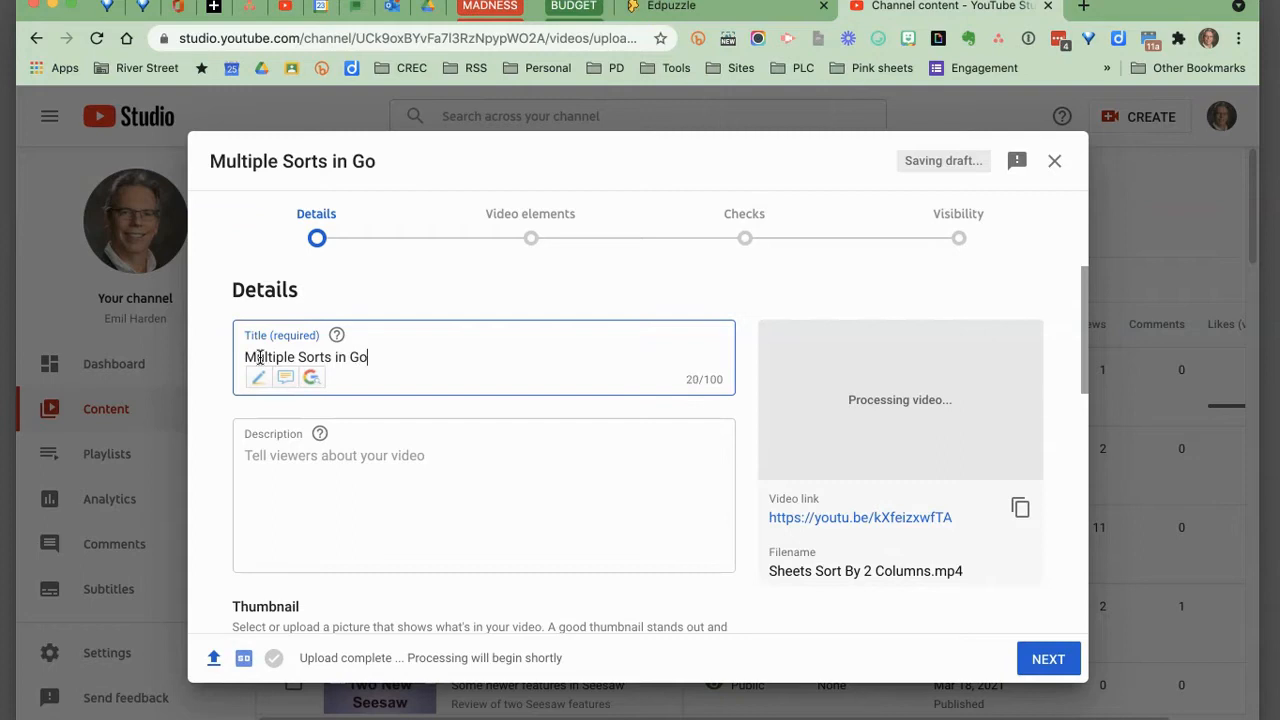
text(ogle Sheets)
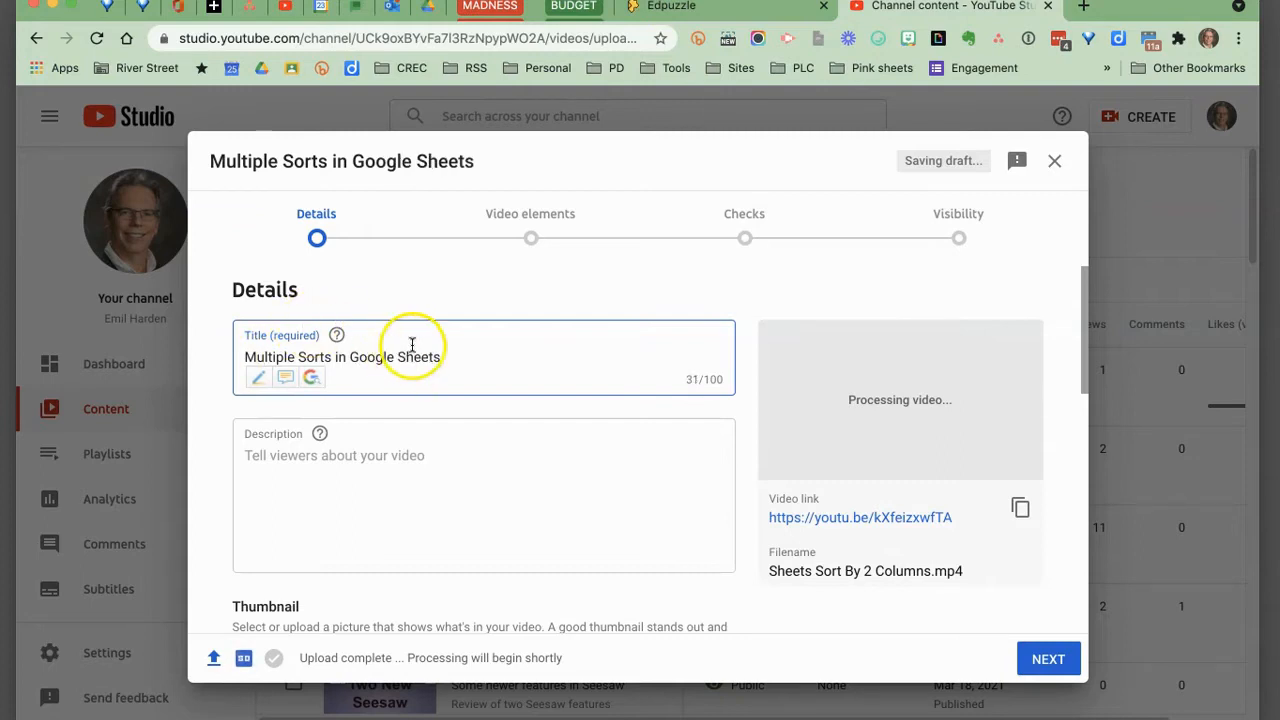
click(340, 457)
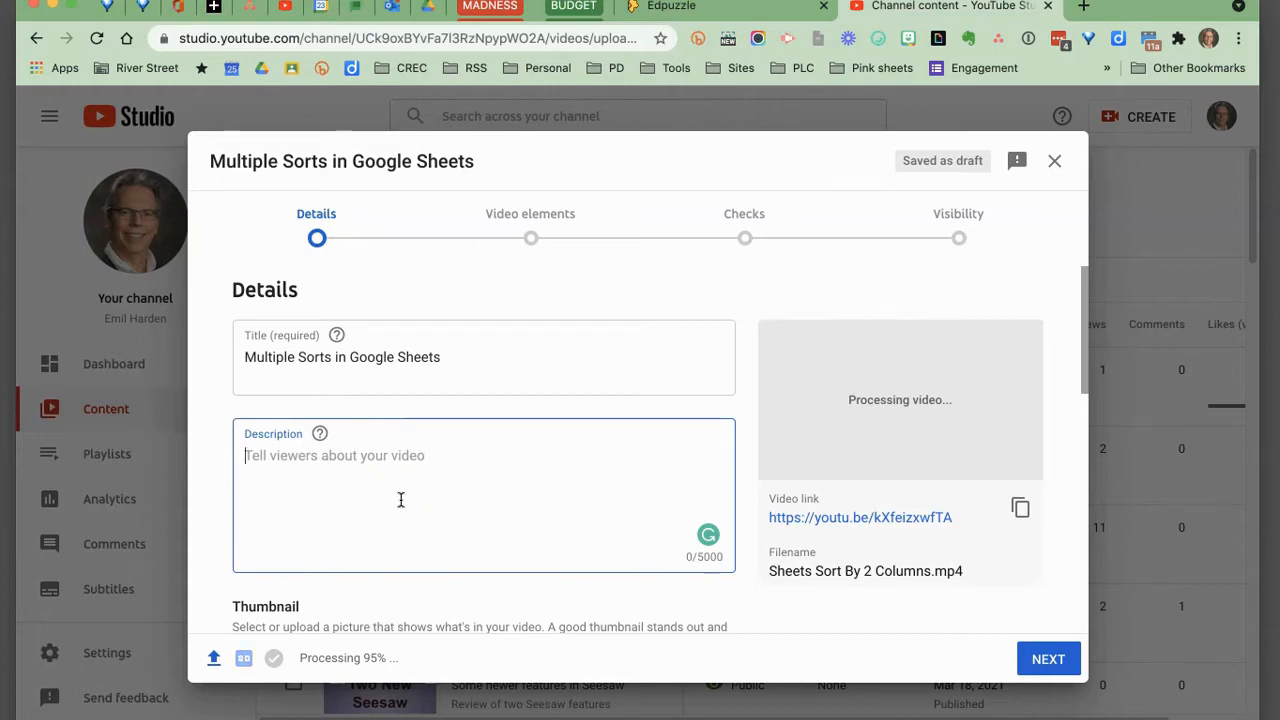
Compare the auto-generated thumbnails and select the first one as the video's thumbnail.
scroll(377, 482, down, 2)
scroll(377, 482, down, 6)
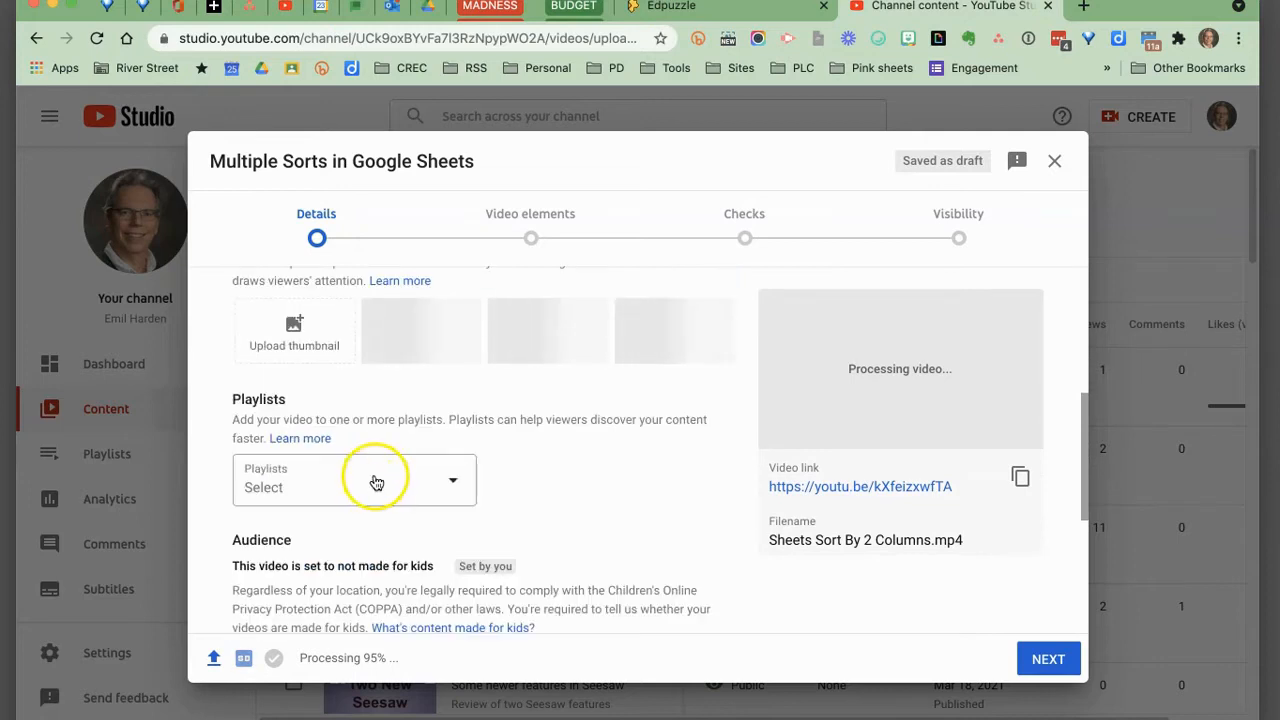
scroll(377, 482, up, 3)
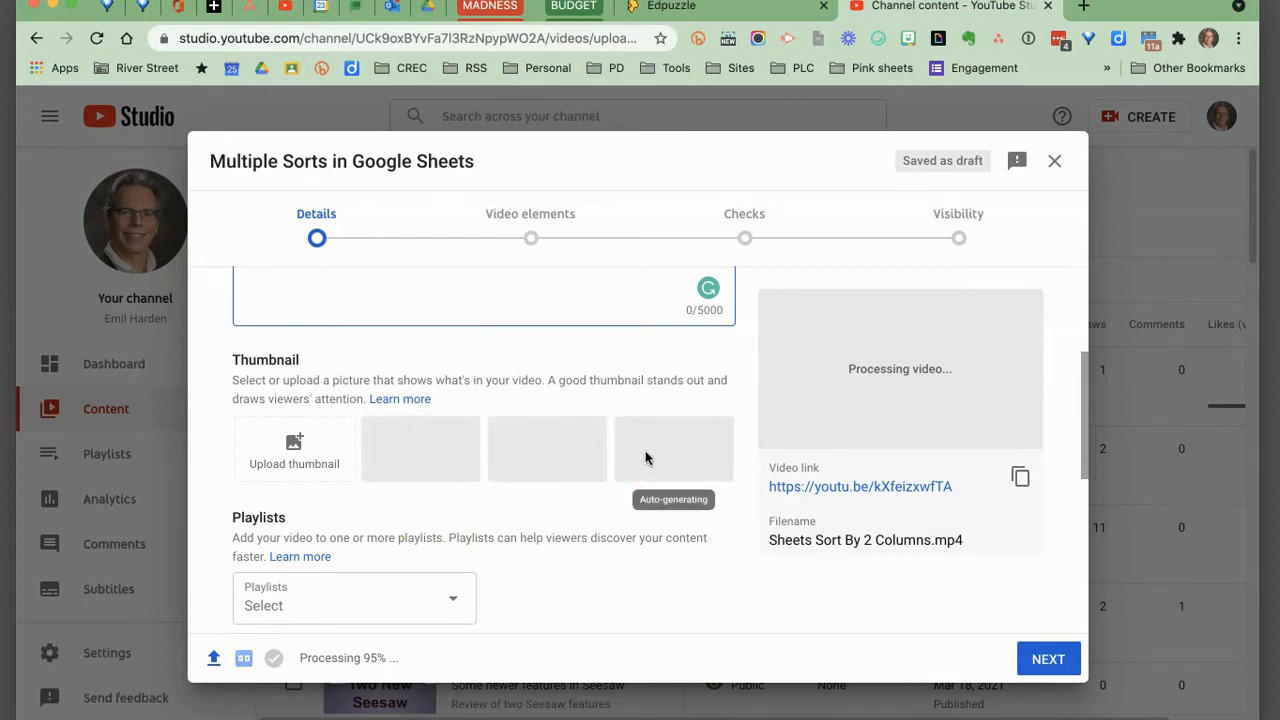
click(602, 458)
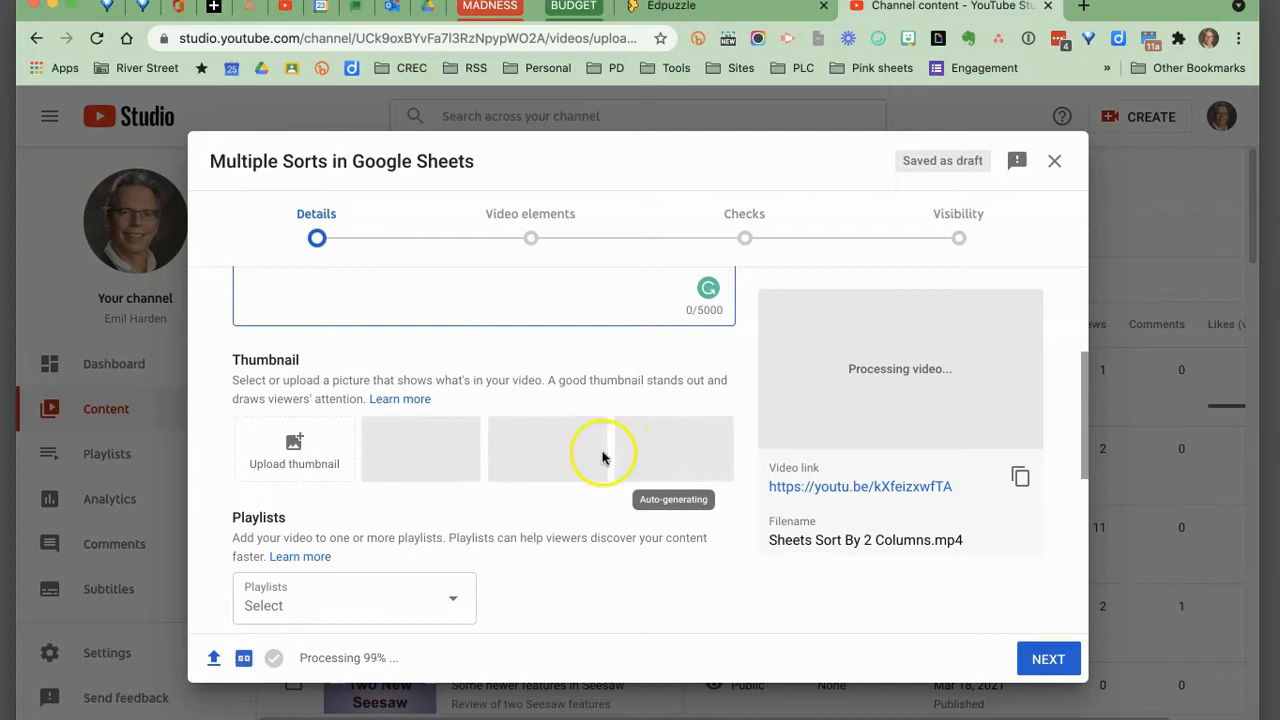
click(409, 455)
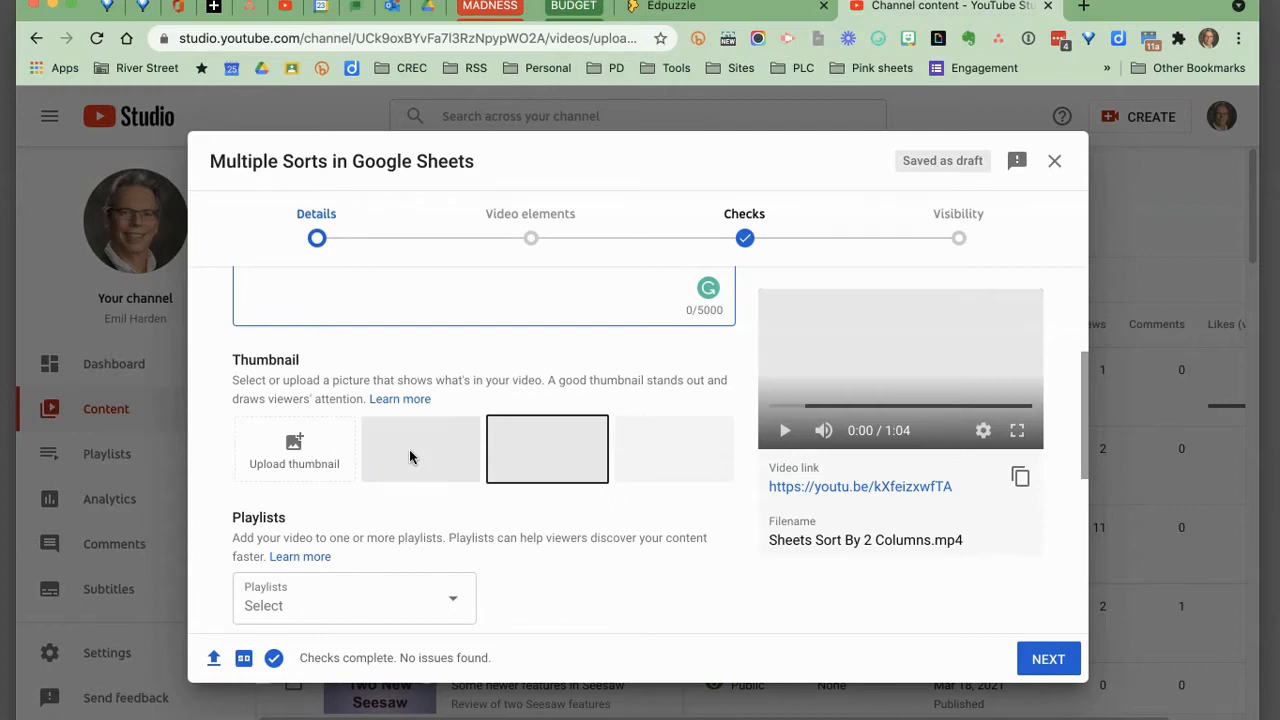
click(672, 458)
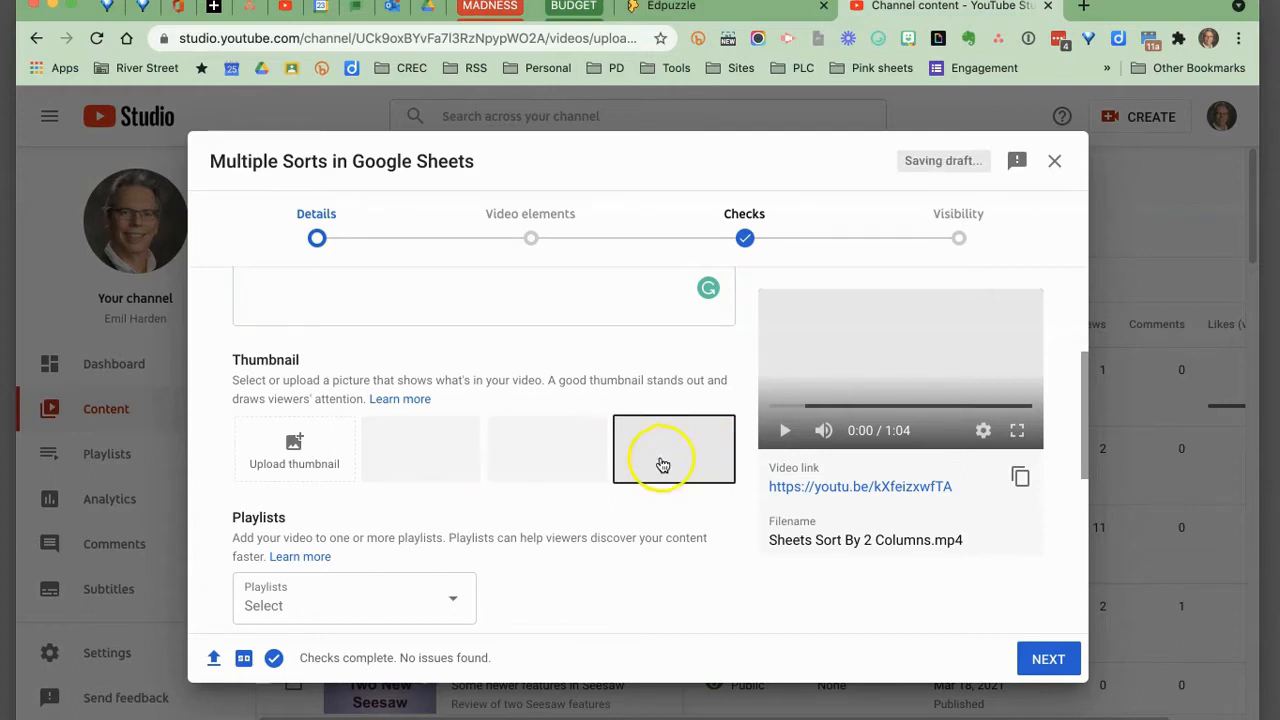
click(555, 467)
click(443, 455)
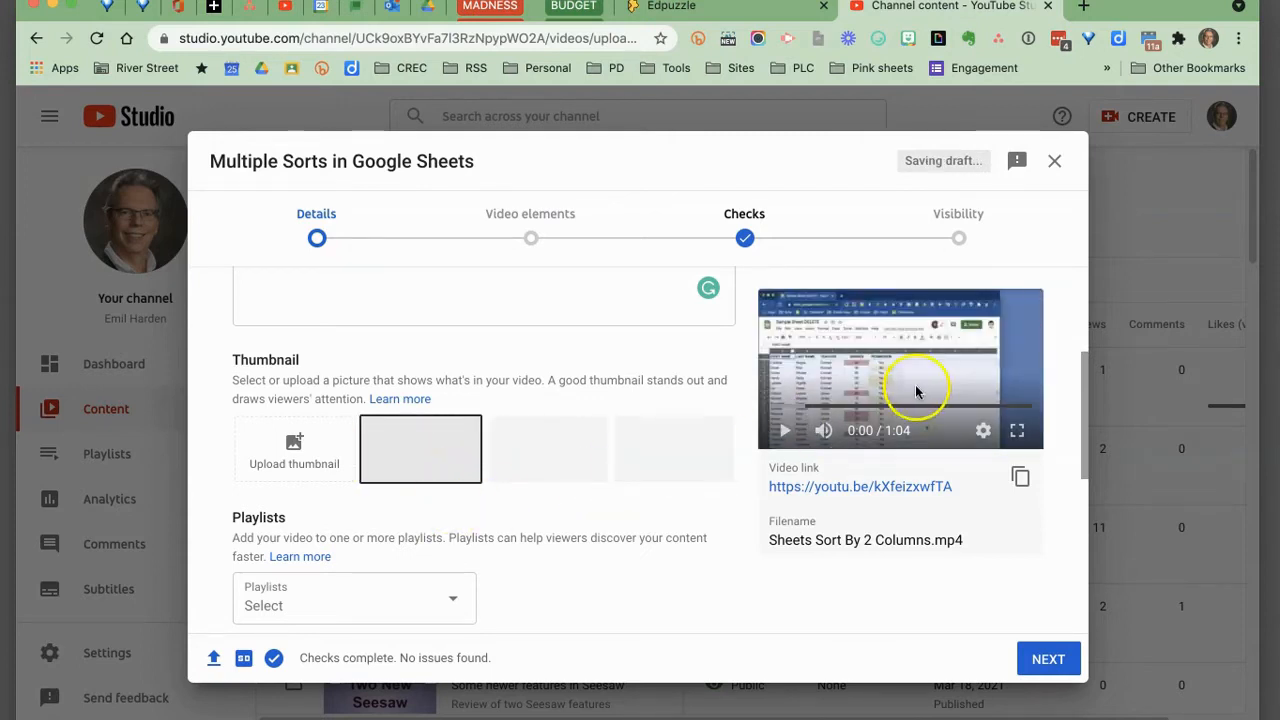
click(580, 457)
click(677, 460)
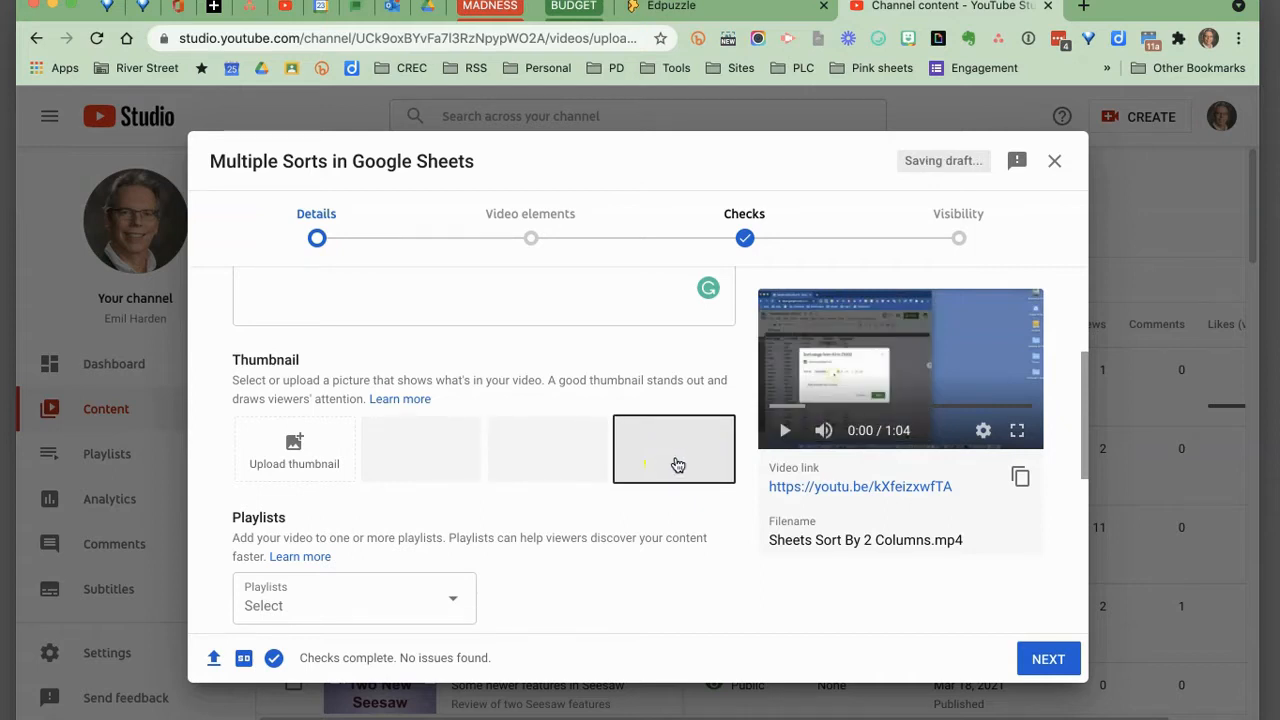
click(453, 462)
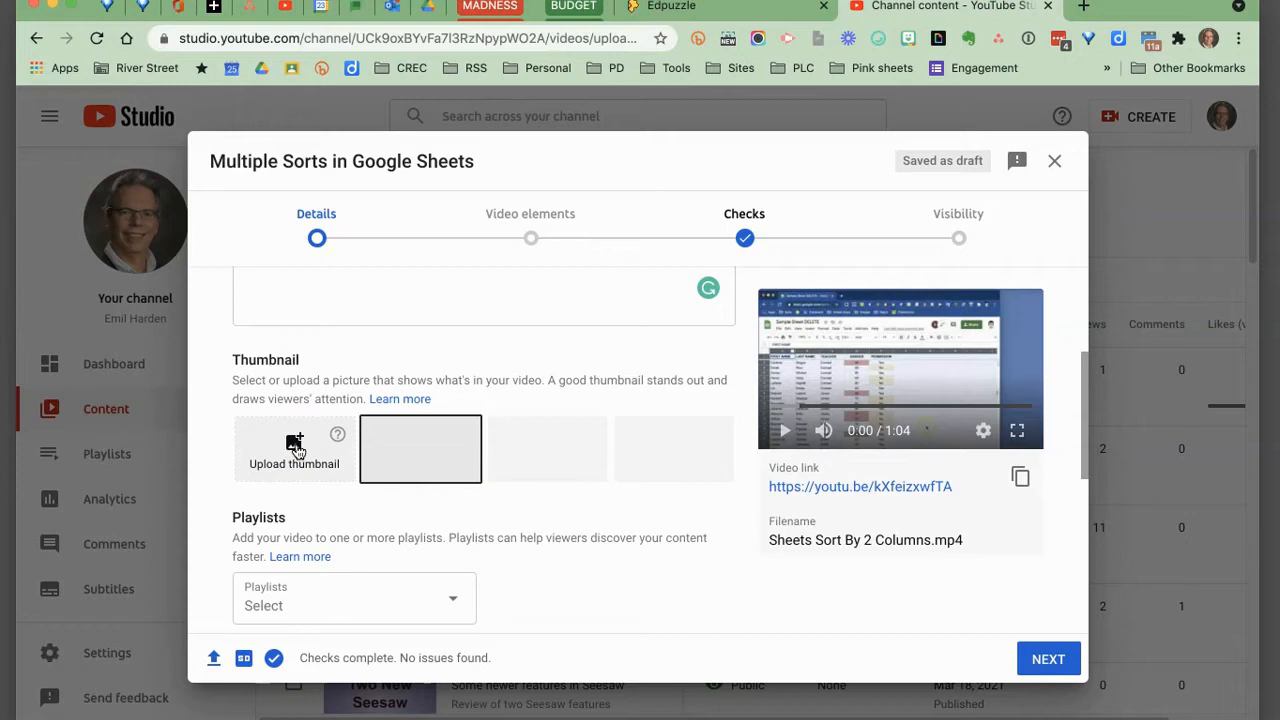
Review the playlist and audience options, then continue to the Video elements step.
scroll(295, 450, down, 3)
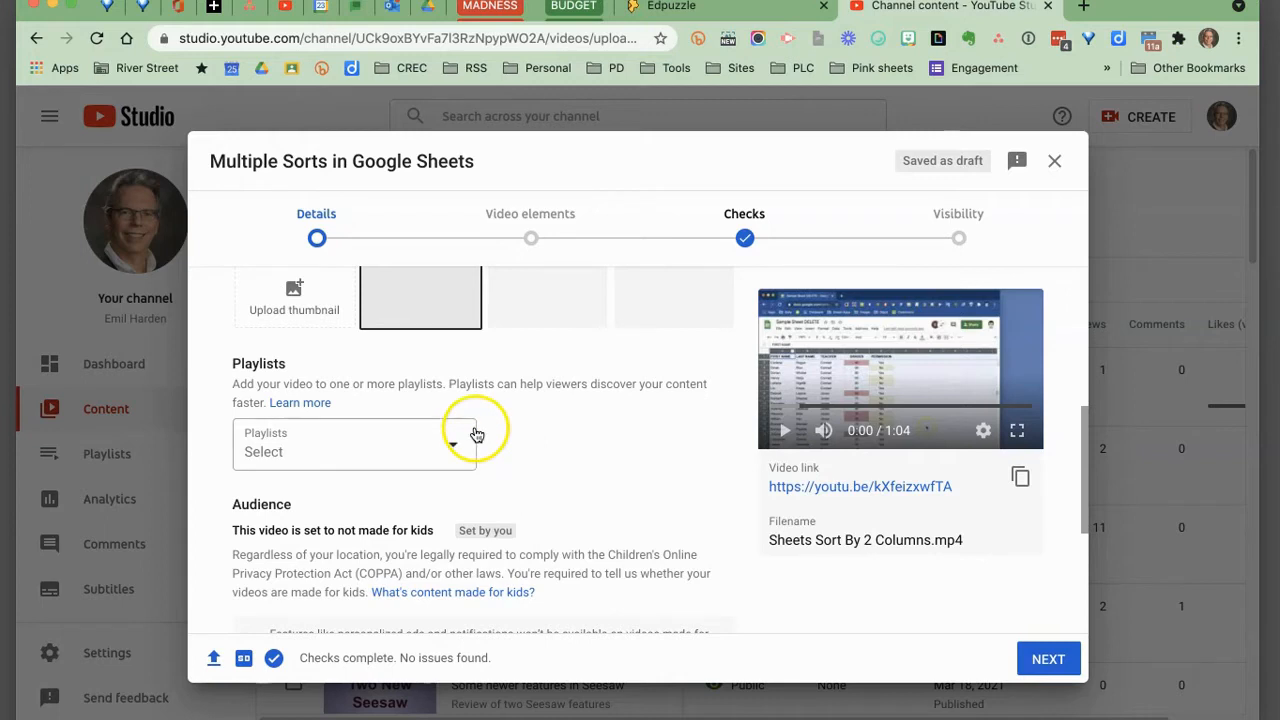
scroll(565, 436, down, 1)
scroll(579, 437, down, 2)
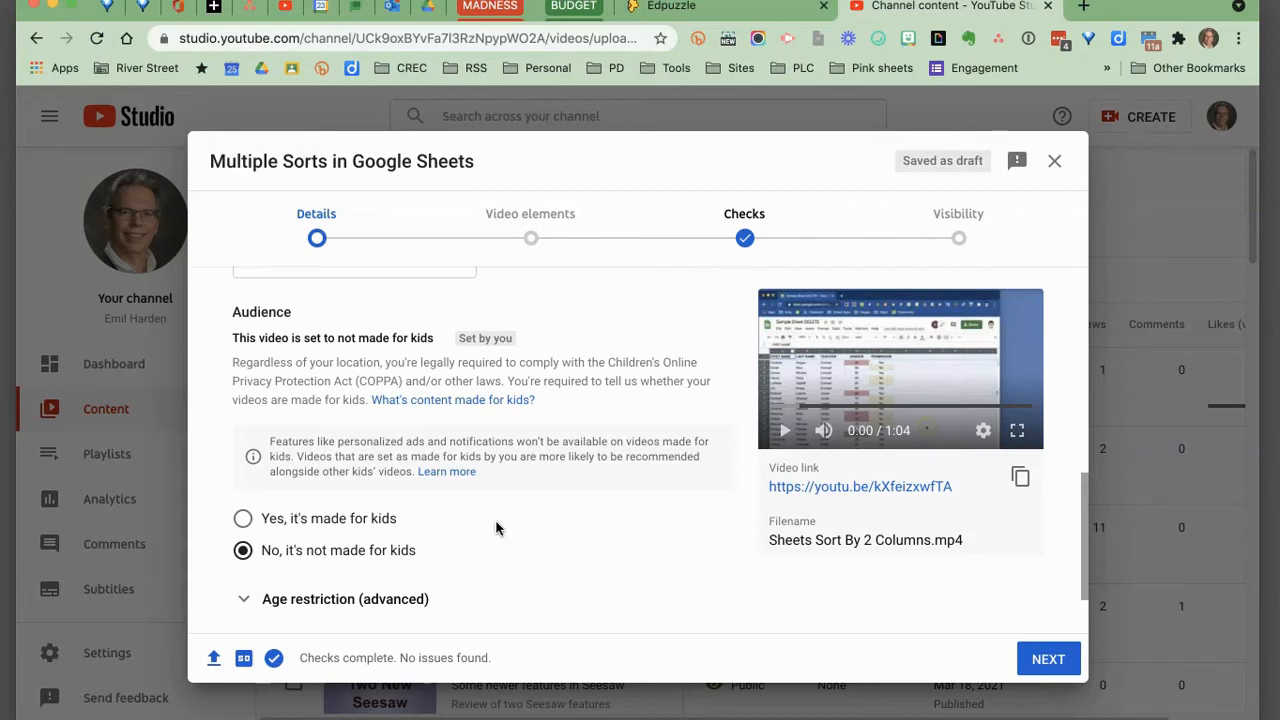
click(496, 528)
scroll(498, 528, down, 2)
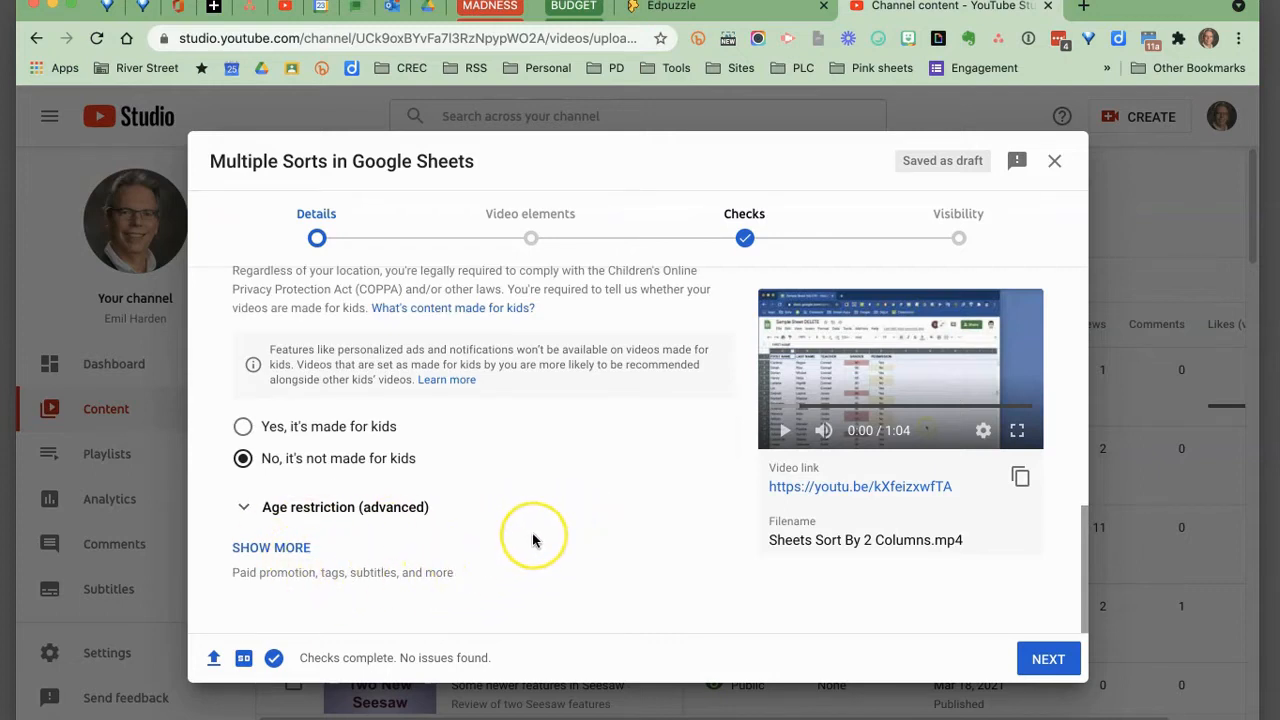
scroll(532, 540, up, 3)
scroll(532, 540, up, 4)
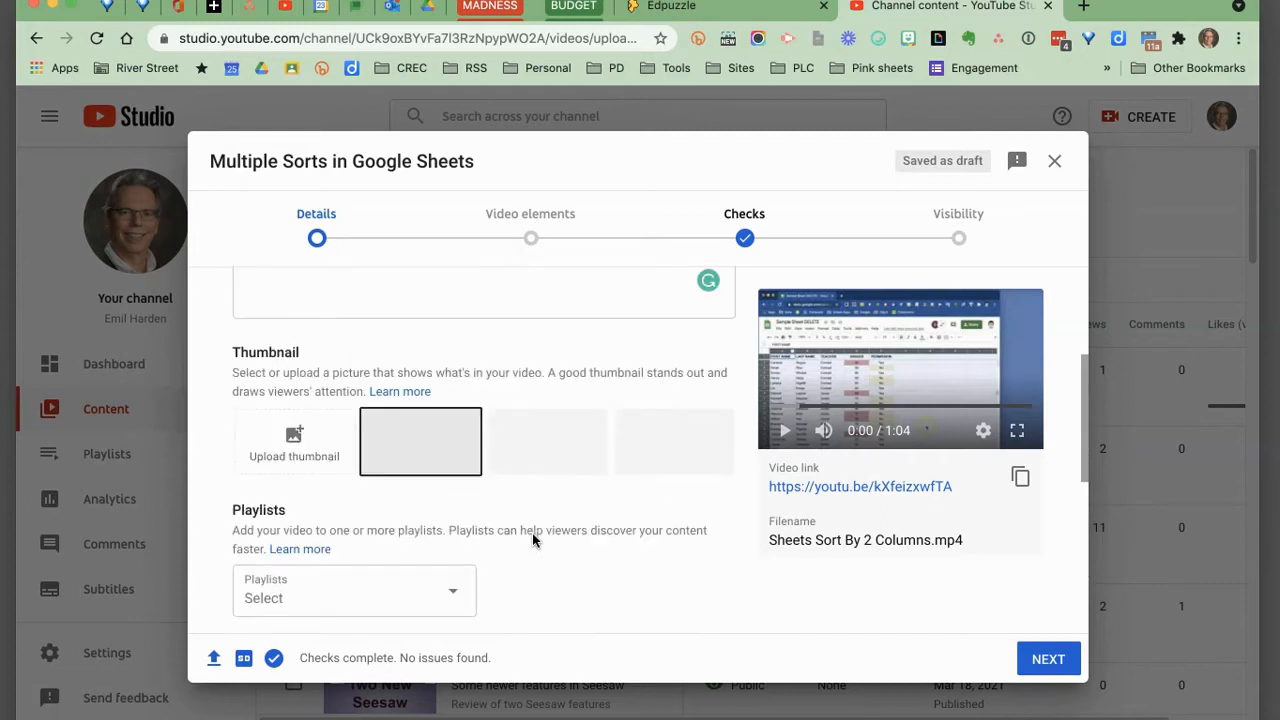
scroll(746, 523, up, 3)
click(1046, 658)
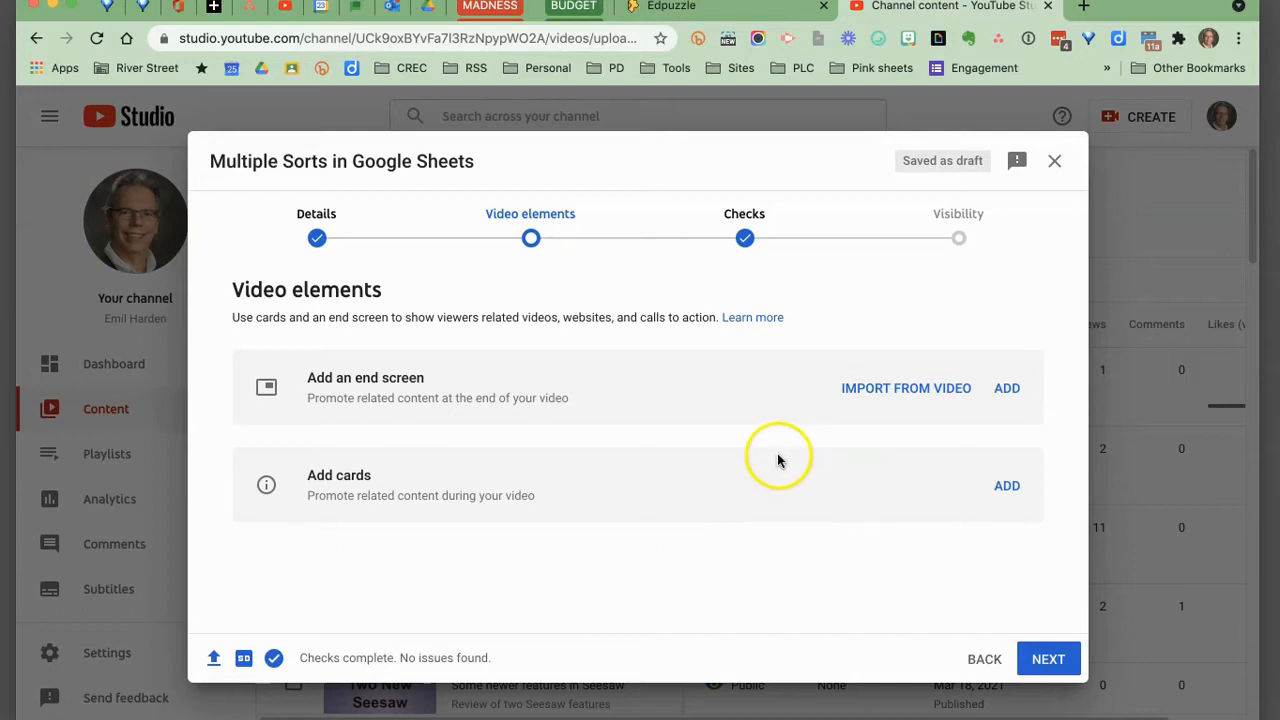
Continue past the Video elements and Checks steps to the Visibility step, dismissing the checks introduction.
click(1048, 660)
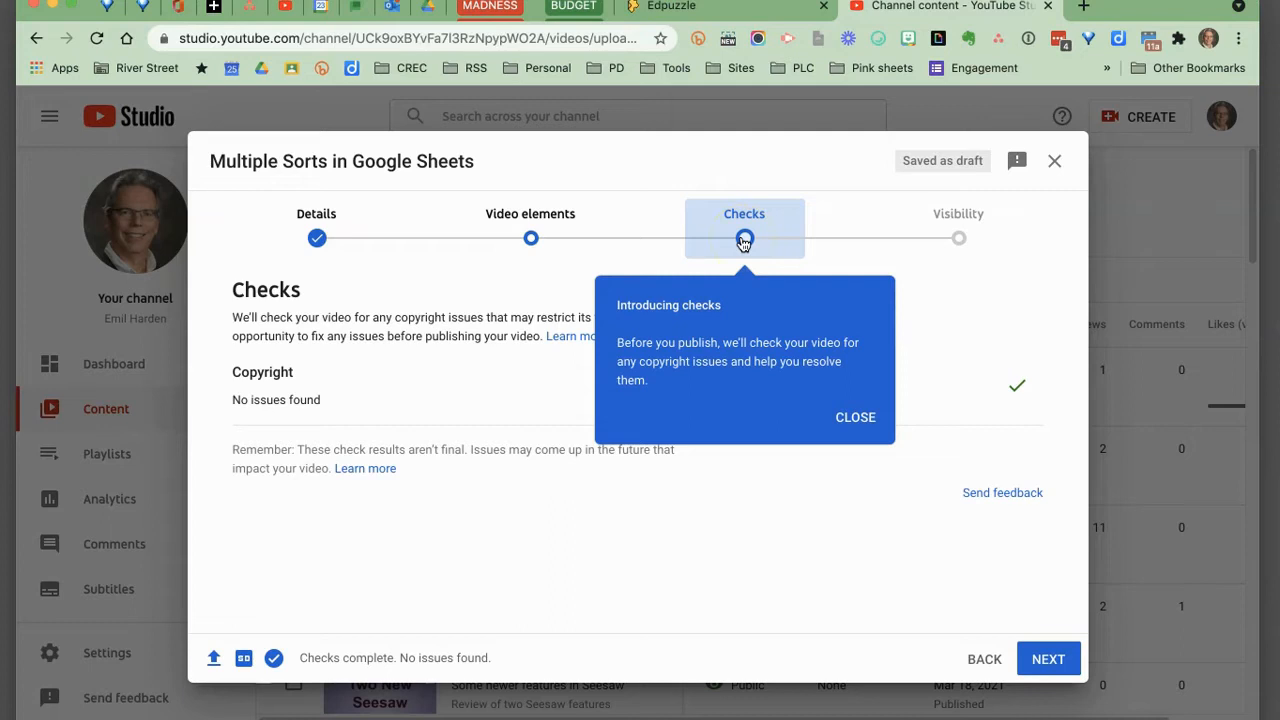
click(862, 418)
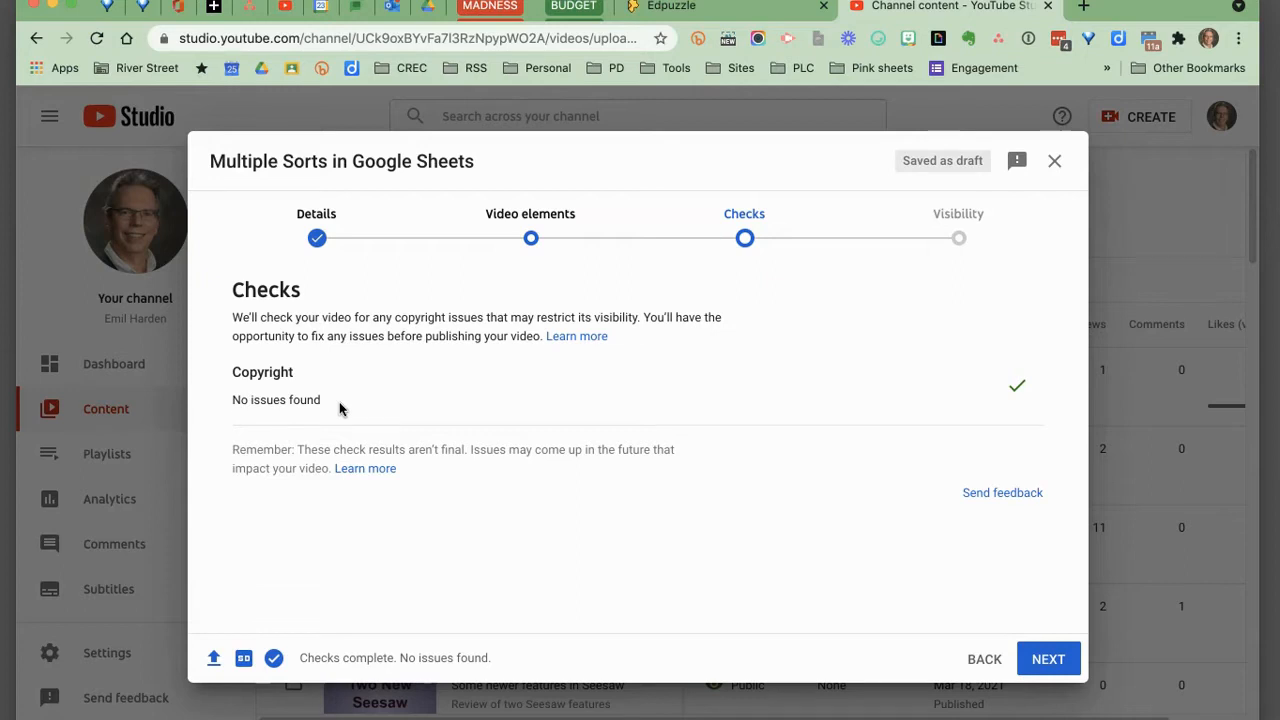
click(1045, 660)
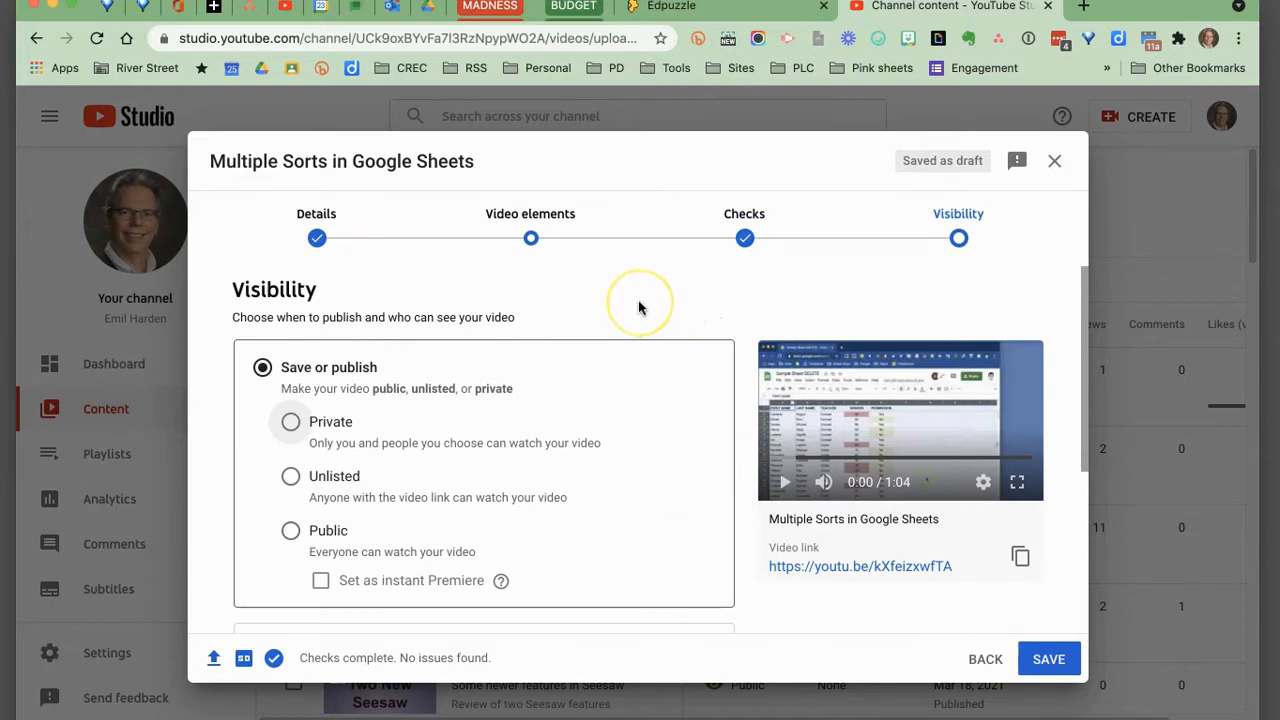
Set the video's visibility to Unlisted.
scroll(639, 302, down, 2)
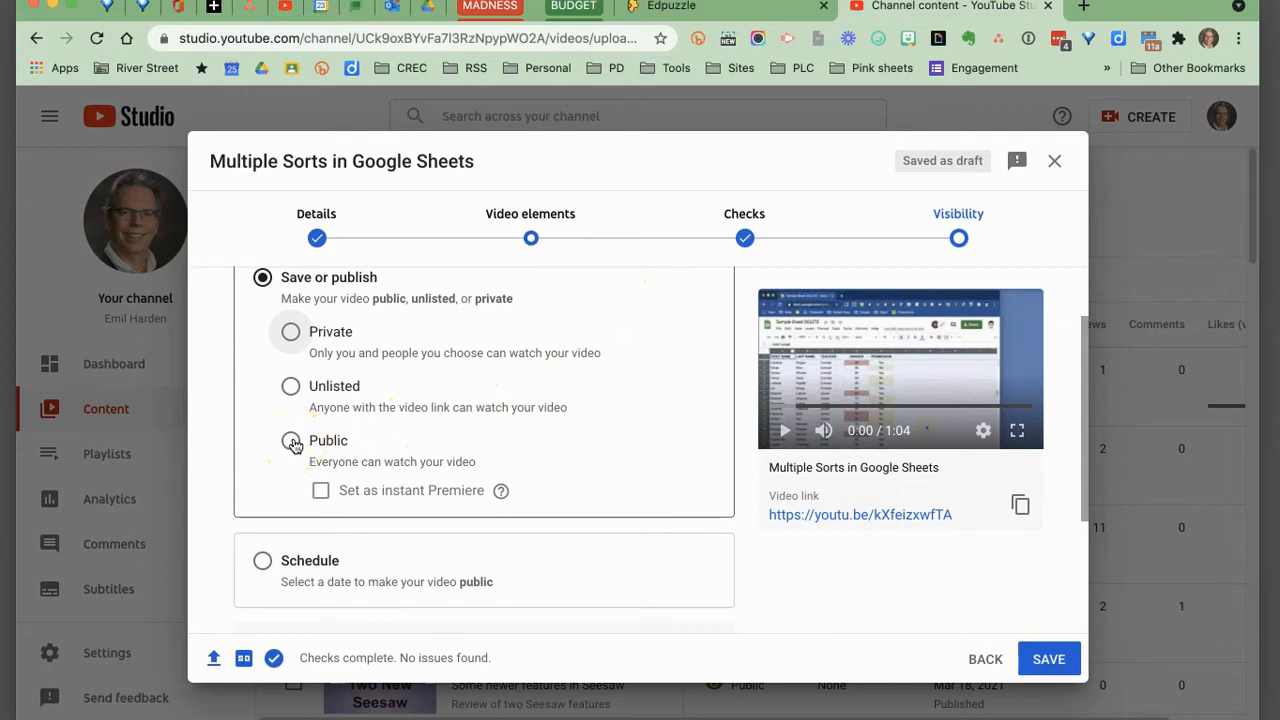
click(294, 337)
click(290, 388)
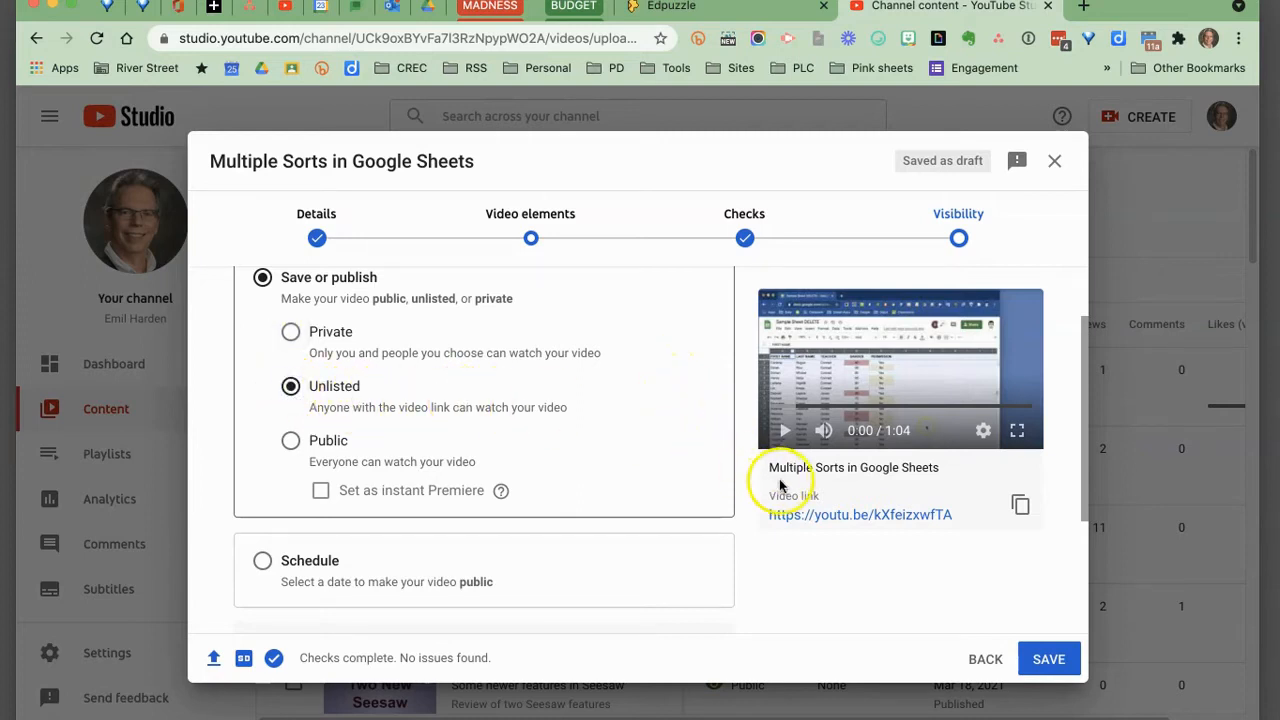
Copy the video link and close the upload dialog, leaving the video as a draft.
click(1020, 507)
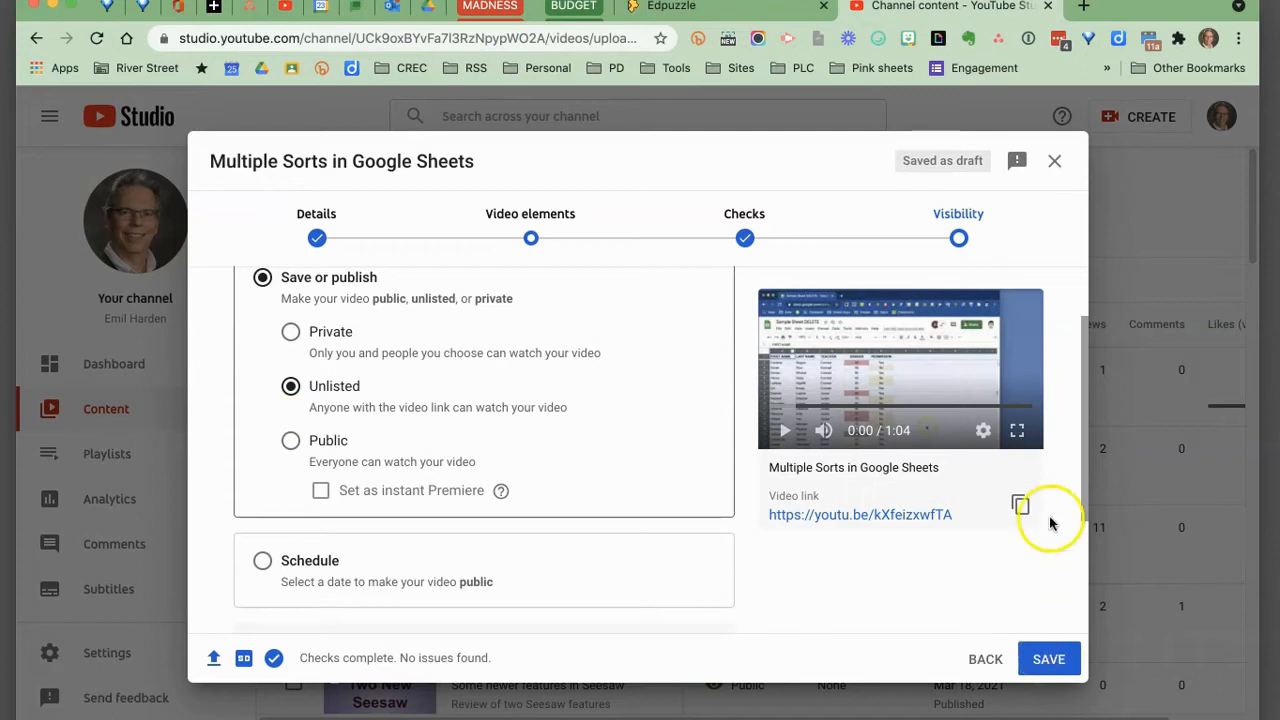
click(1054, 162)
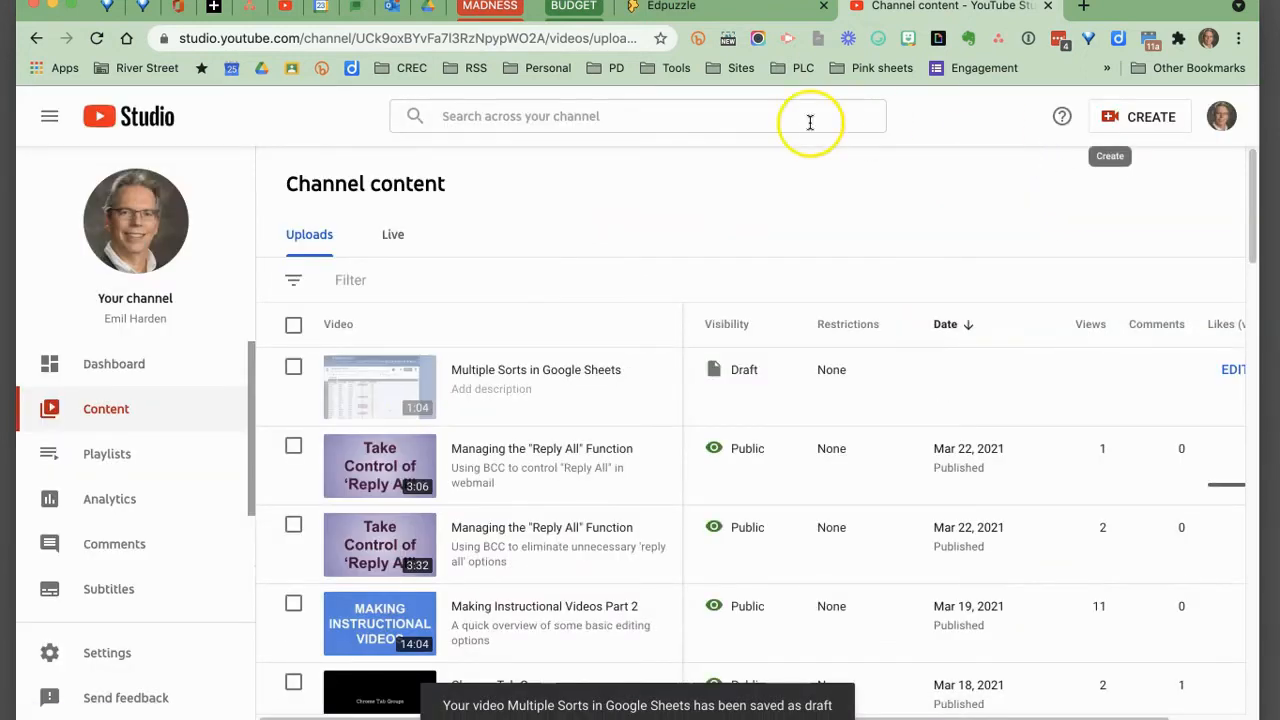
Permanently delete the Multiple Sorts in Google Sheets draft video, acknowledging that deletion cannot be undone.
mouse_move(429, 380)
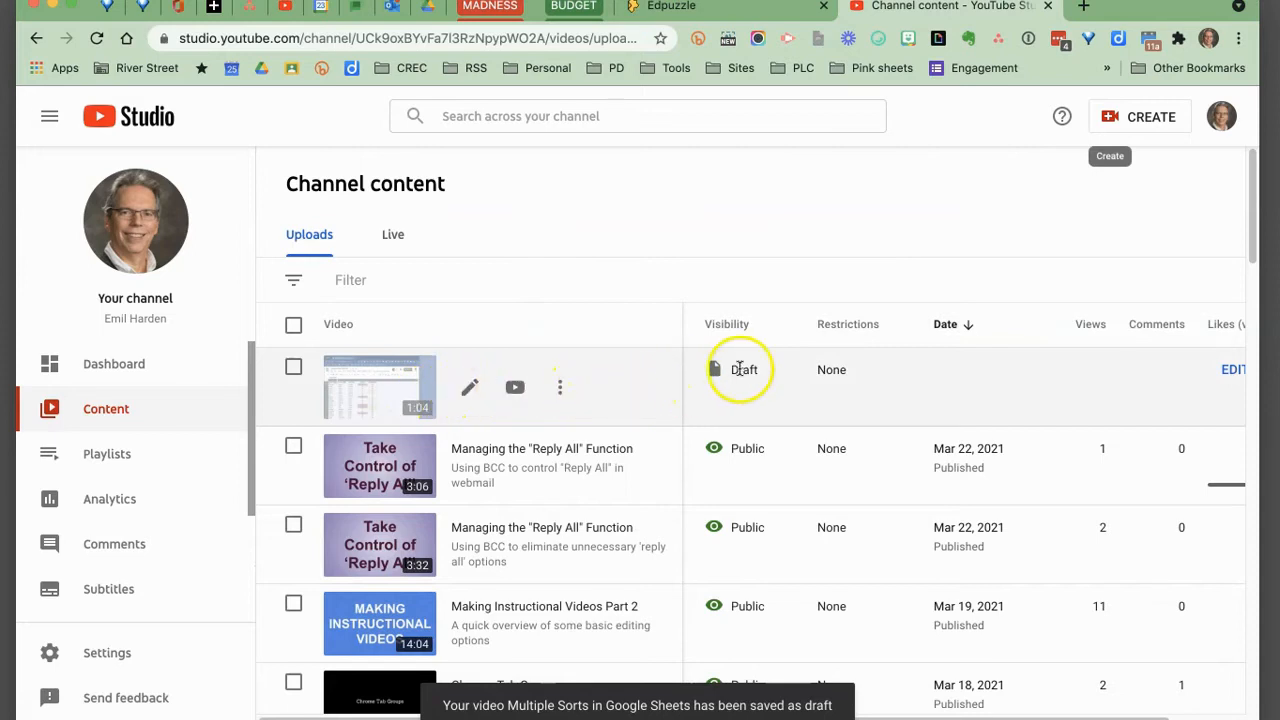
click(560, 388)
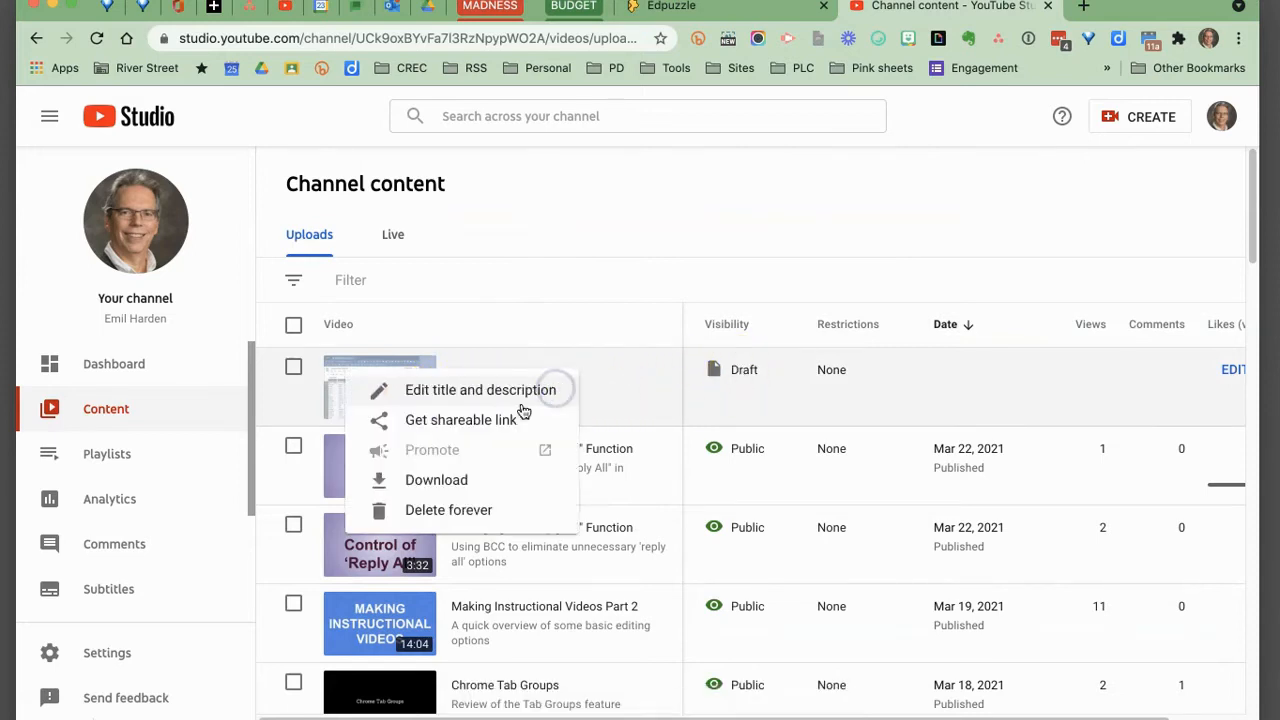
click(470, 508)
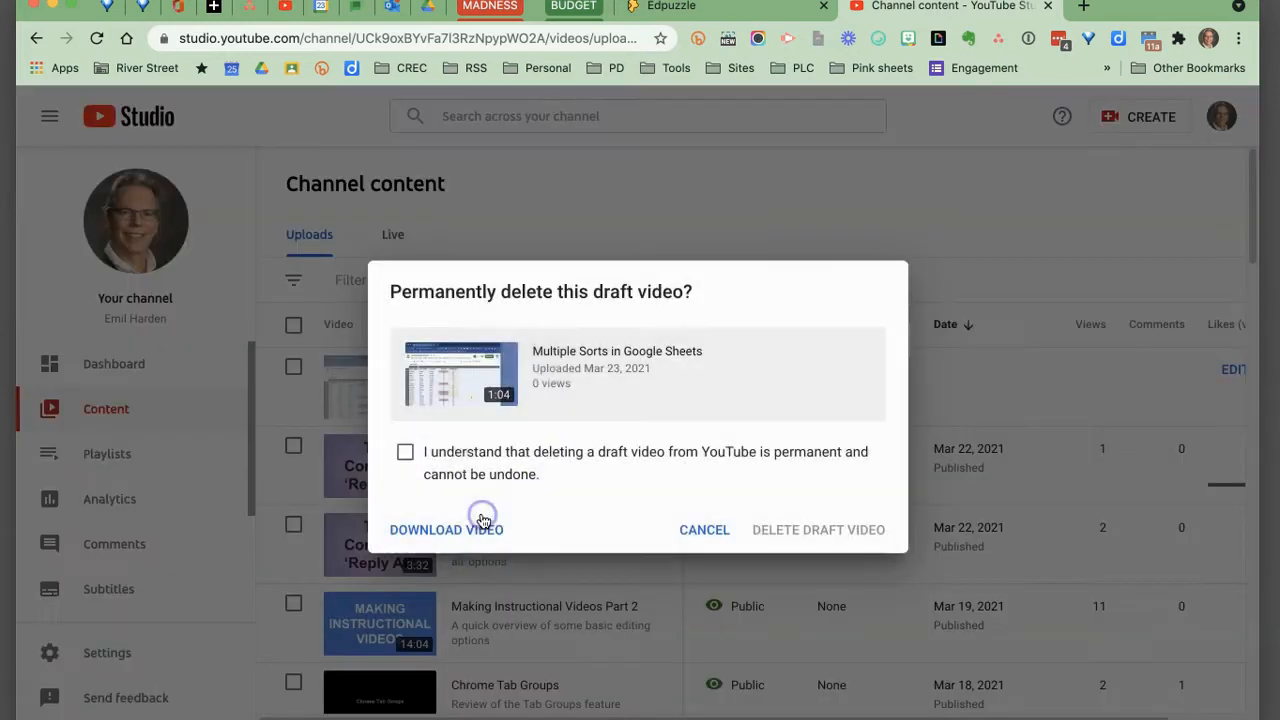
click(405, 452)
click(805, 530)
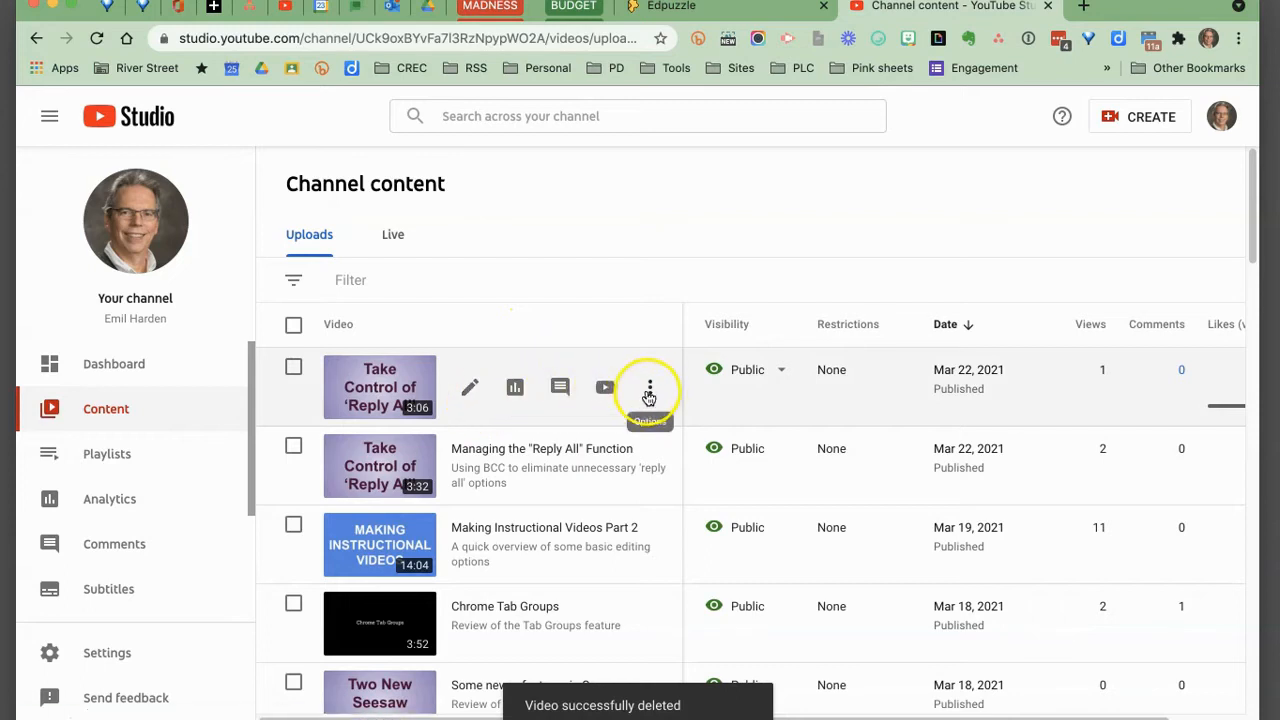
Open the details page of the most recent Managing the "Reply All" Function video.
click(650, 389)
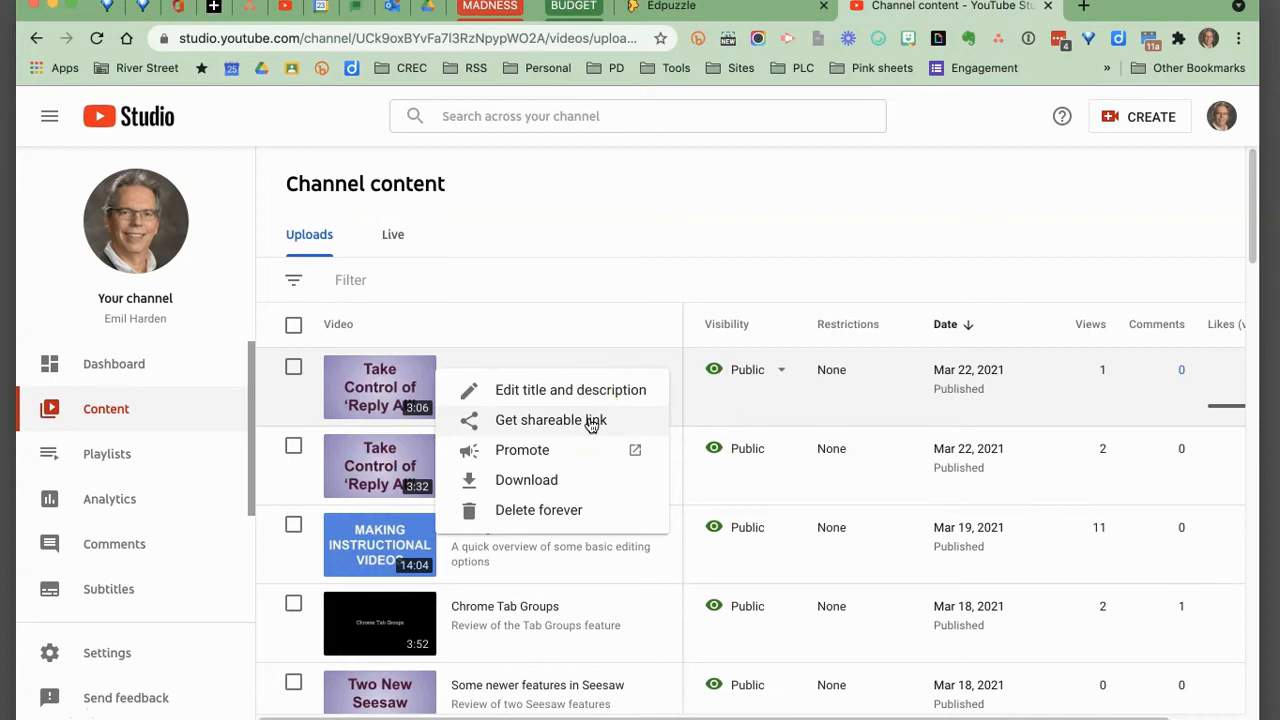
click(478, 389)
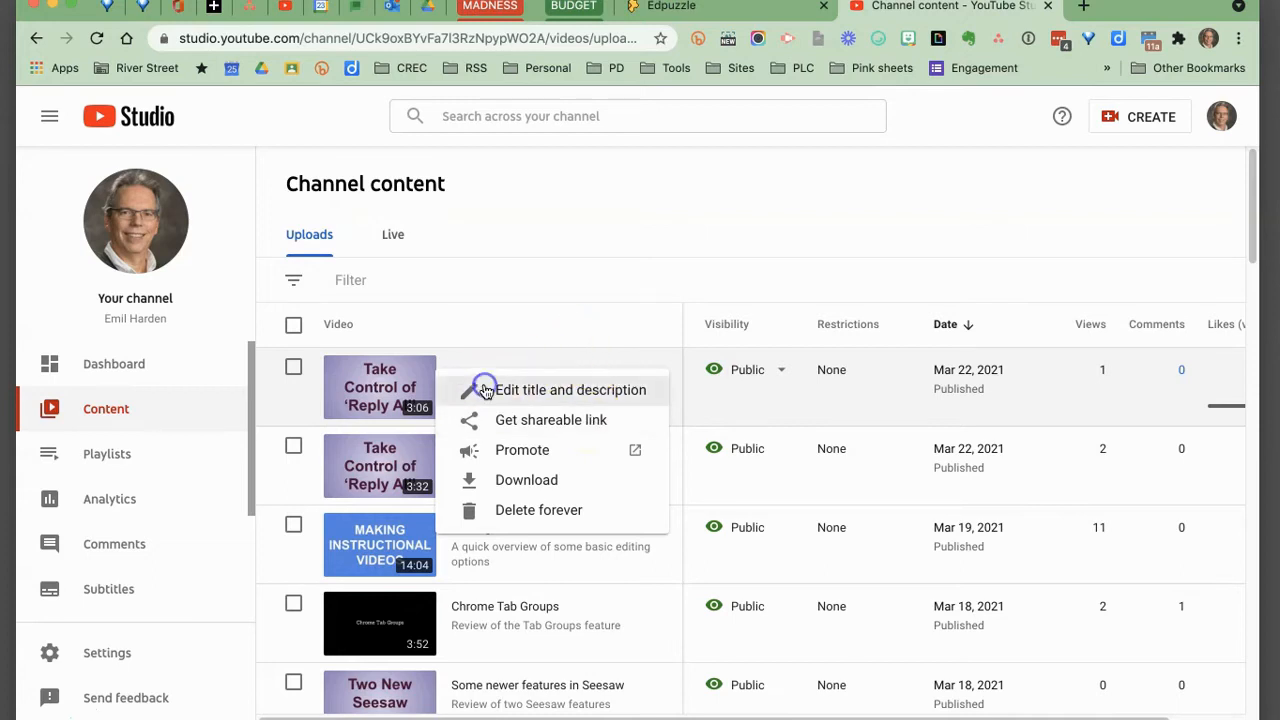
click(772, 518)
click(812, 658)
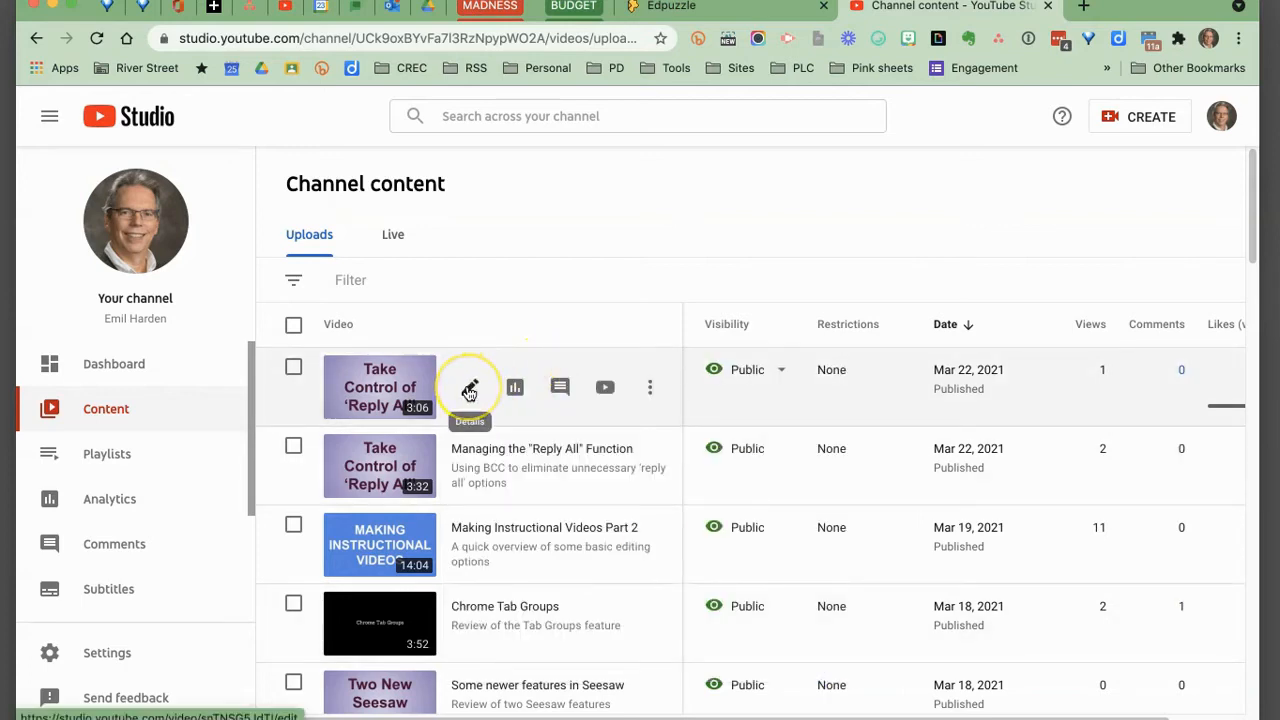
click(469, 389)
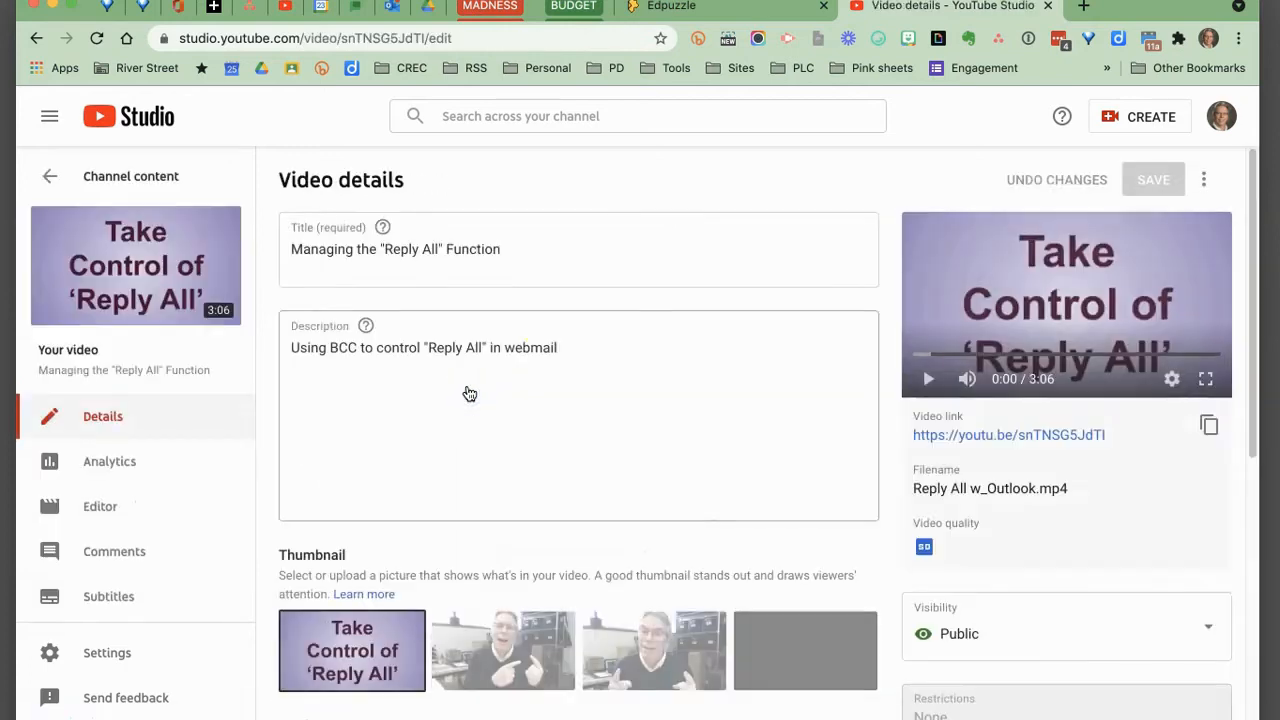
Review the video's title, description, thumbnail, playlist and audience settings, then return to the channel content list.
scroll(512, 474, down, 2)
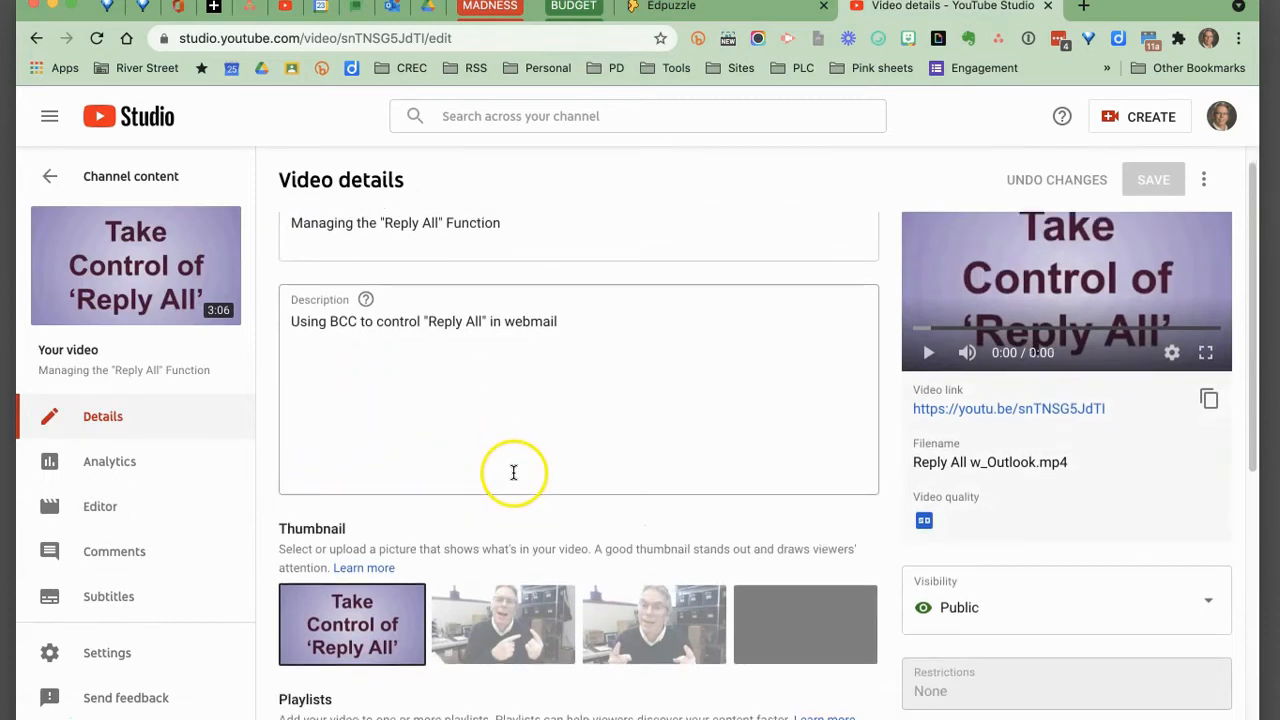
scroll(514, 460, up, 2)
scroll(517, 366, down, 3)
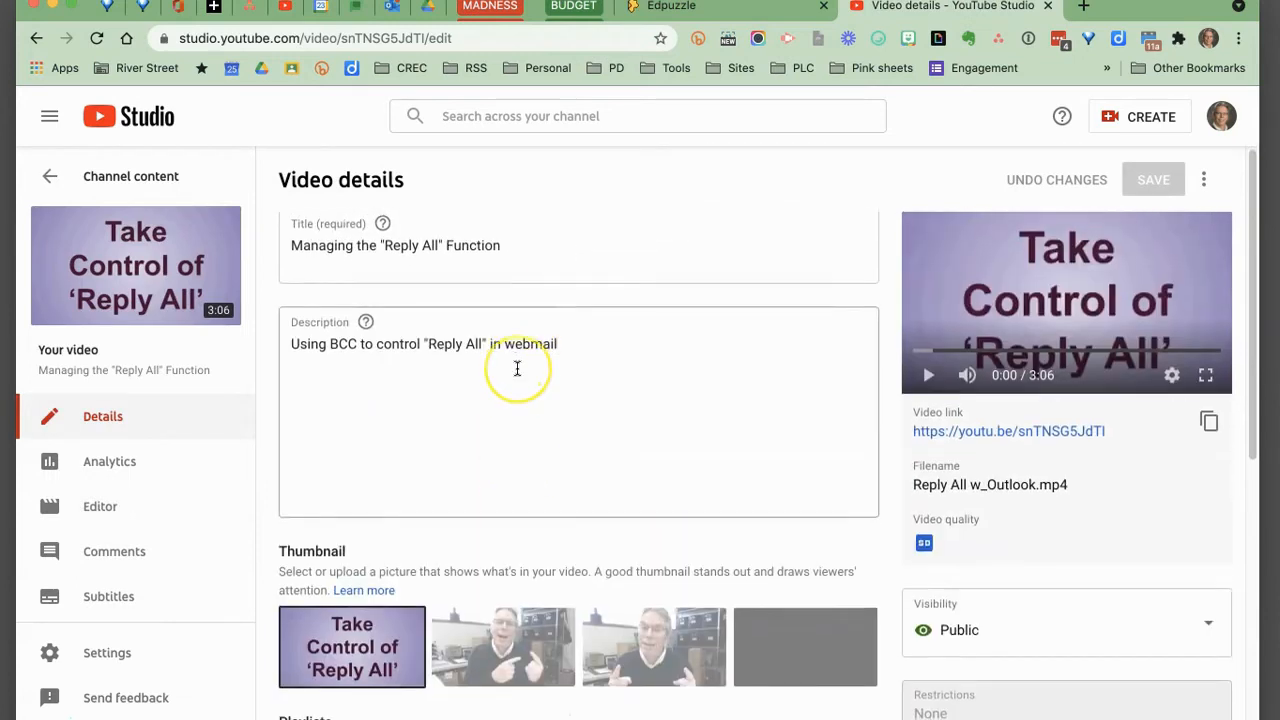
scroll(517, 369, down, 1)
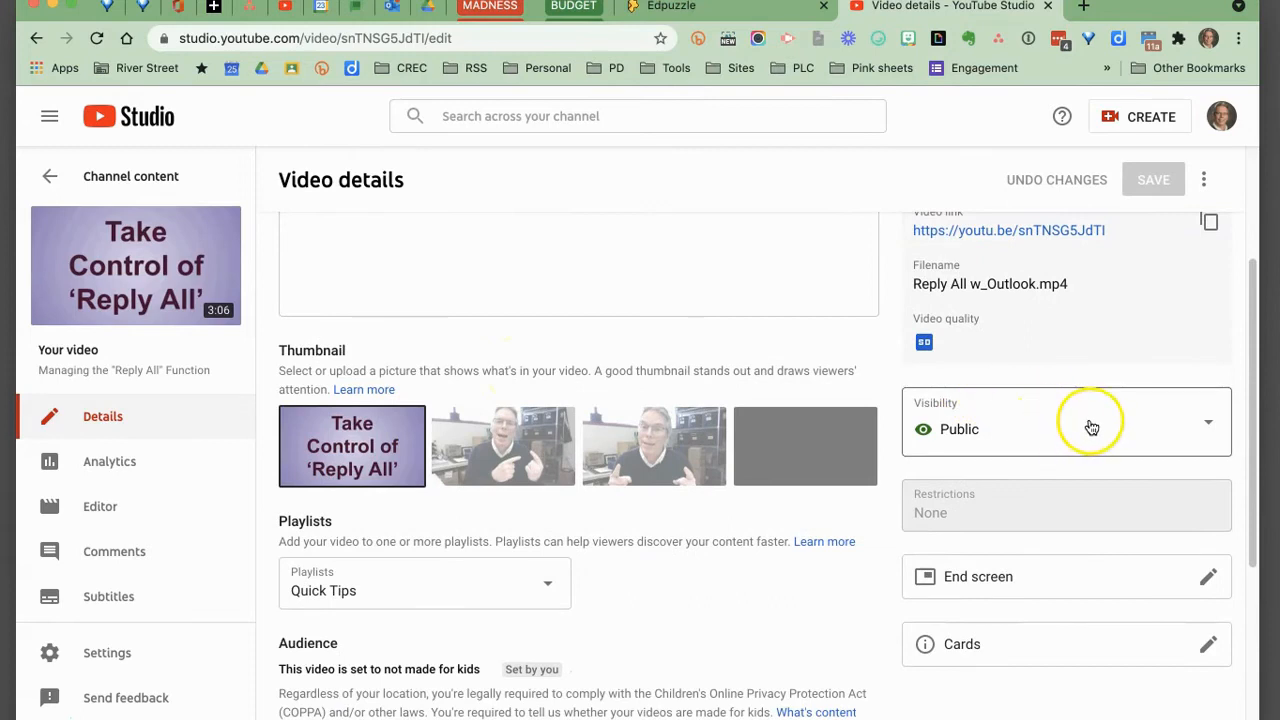
scroll(1092, 428, down, 2)
scroll(574, 466, down, 4)
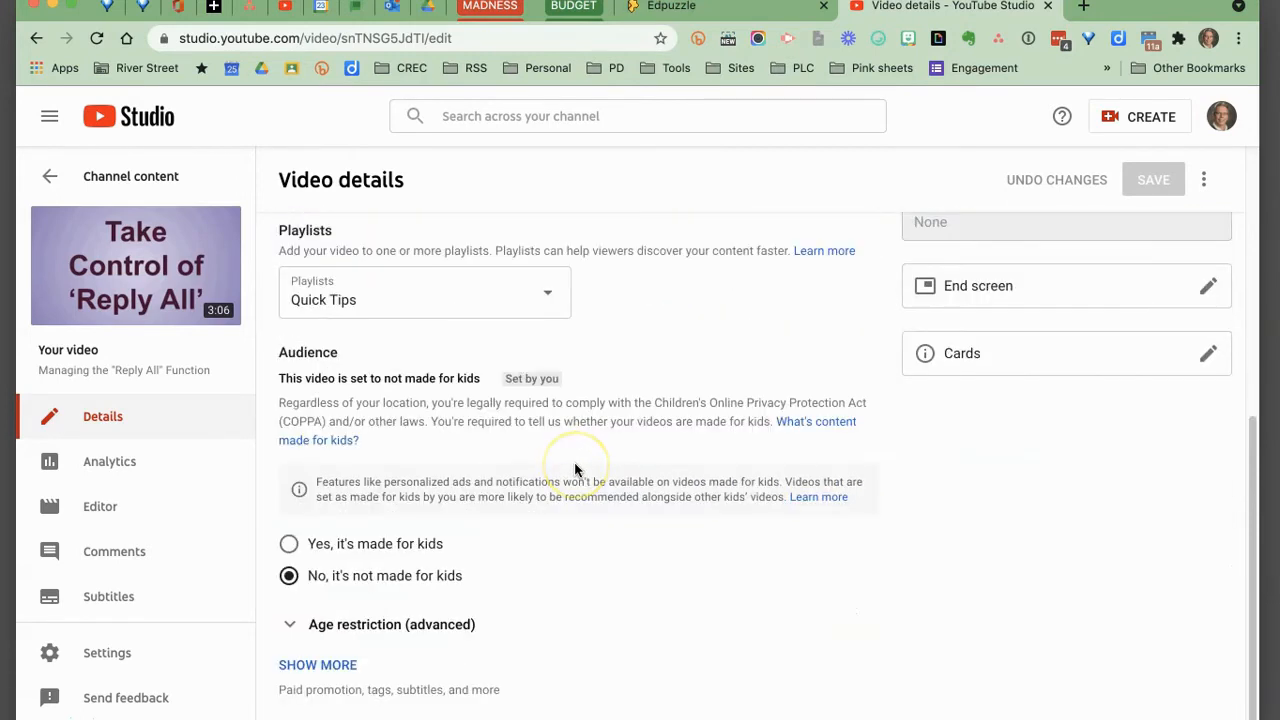
scroll(575, 465, up, 8)
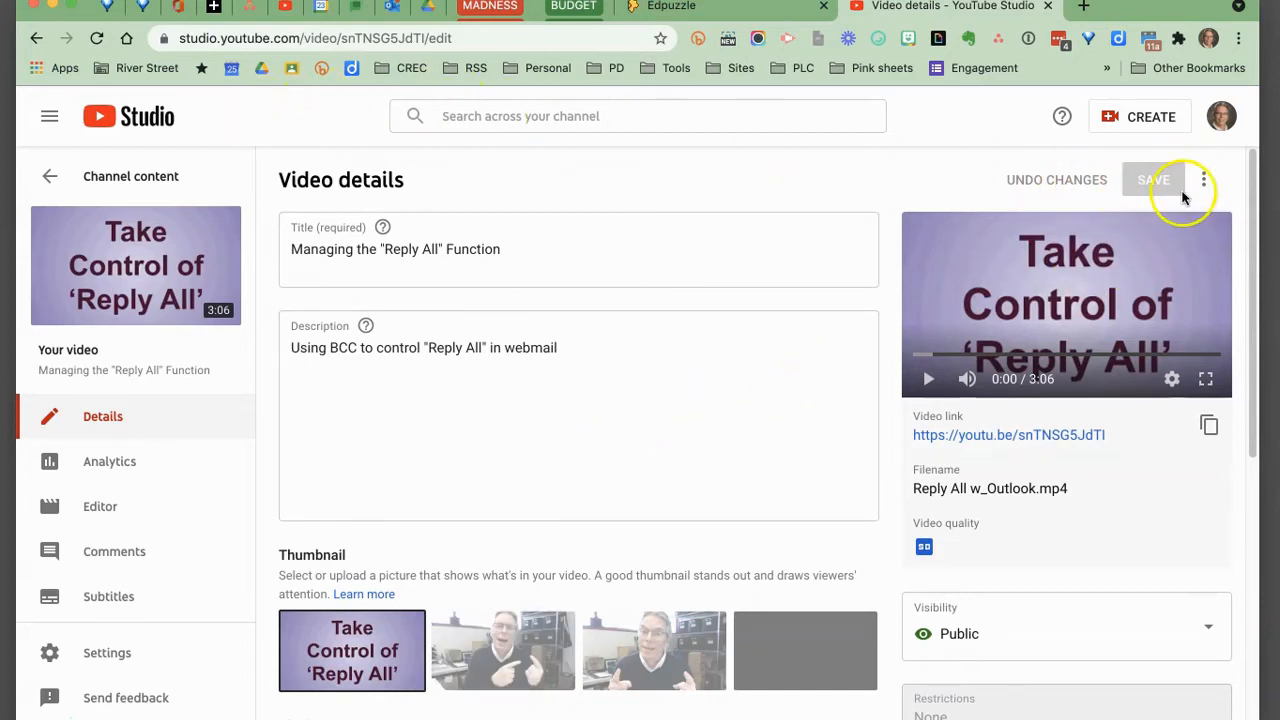
click(49, 176)
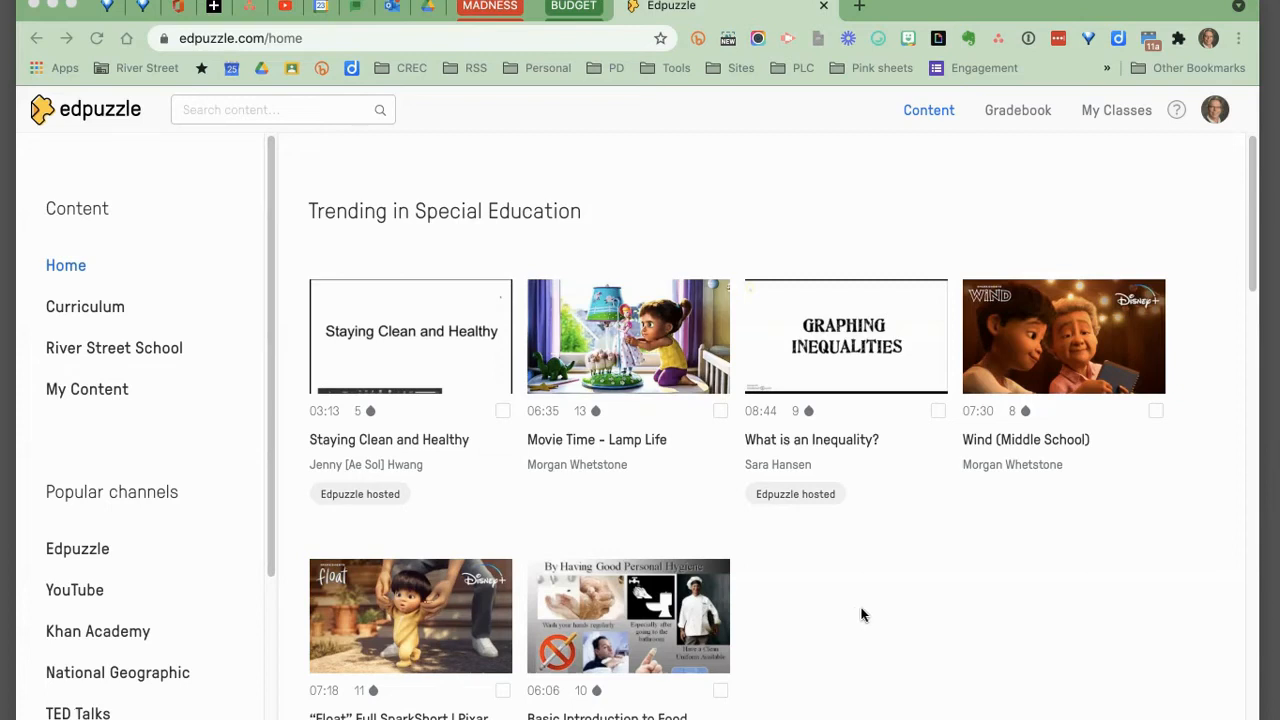
Switch to Edpuzzle and browse the trending videos and popular channels on the home page.
scroll(863, 615, down, 1)
scroll(863, 615, down, 1)
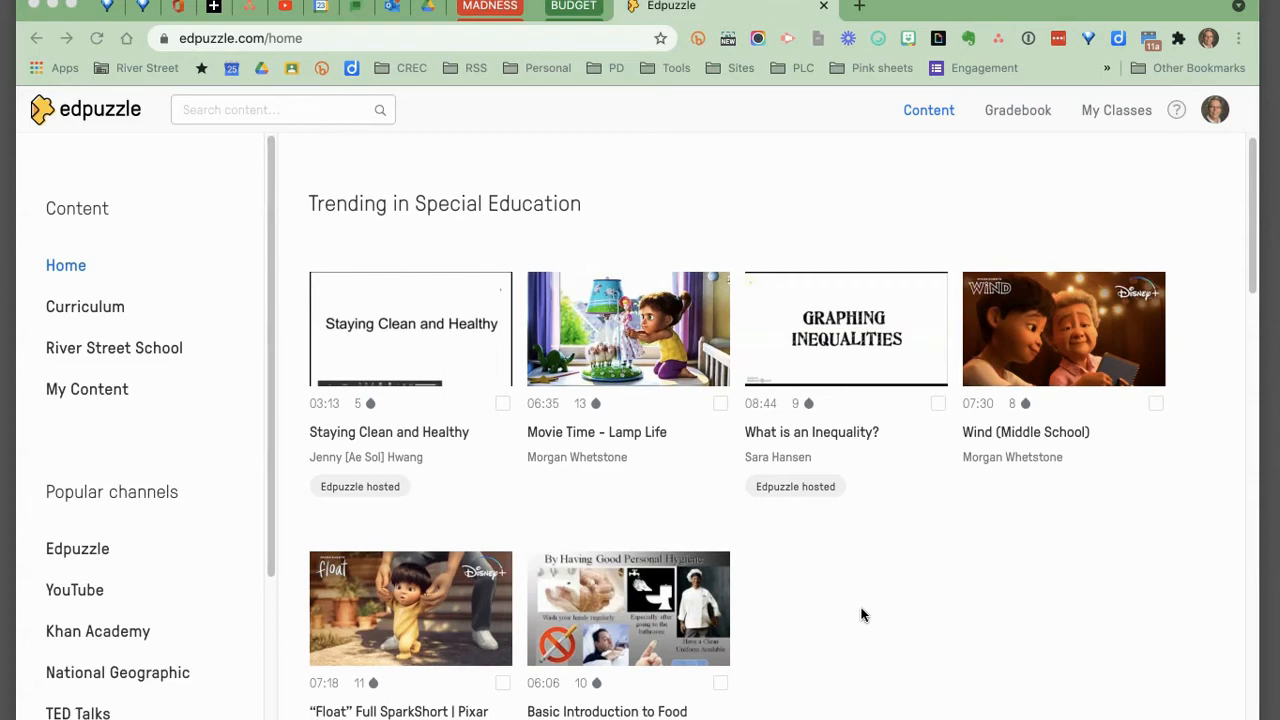
scroll(863, 615, down, 1)
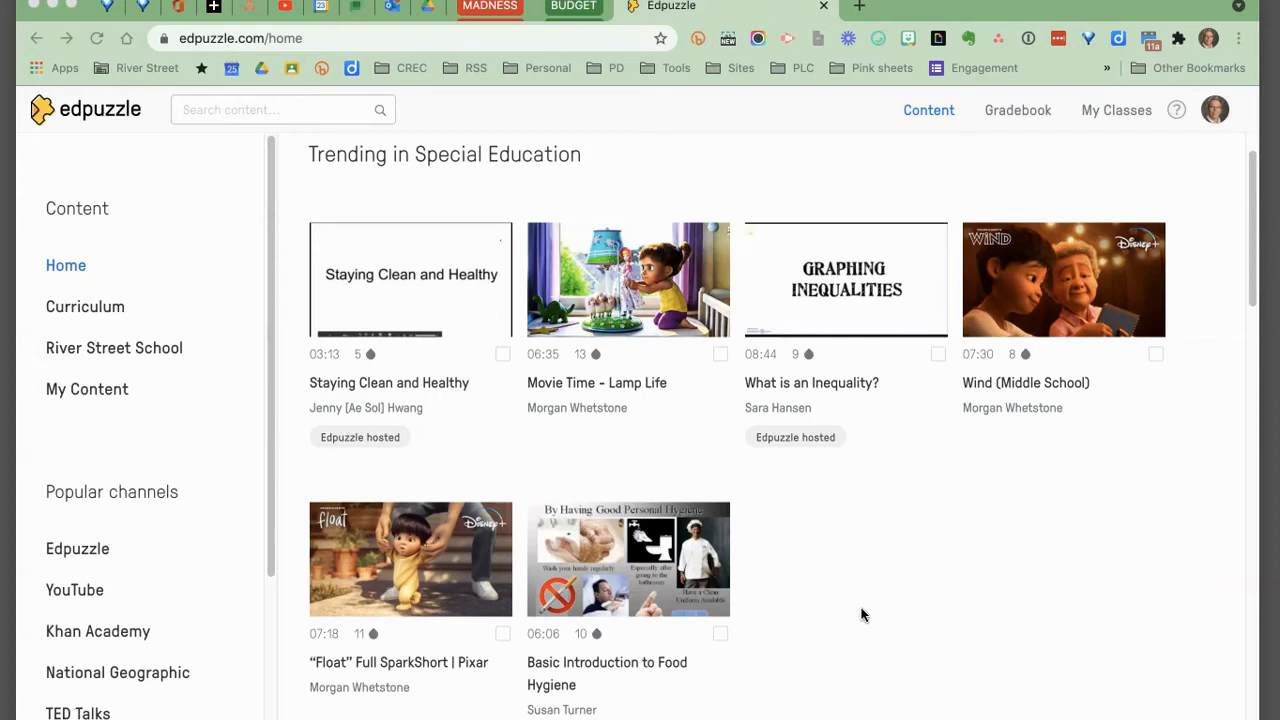
scroll(862, 614, down, 8)
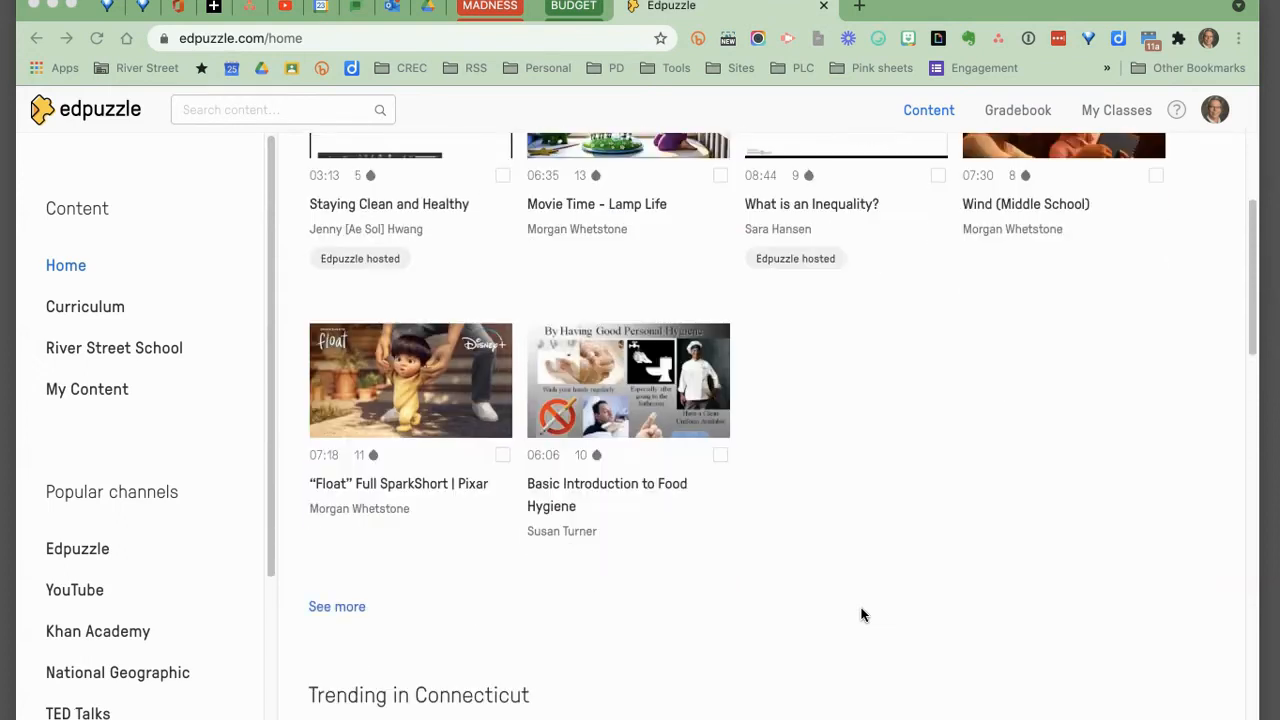
scroll(862, 614, down, 10)
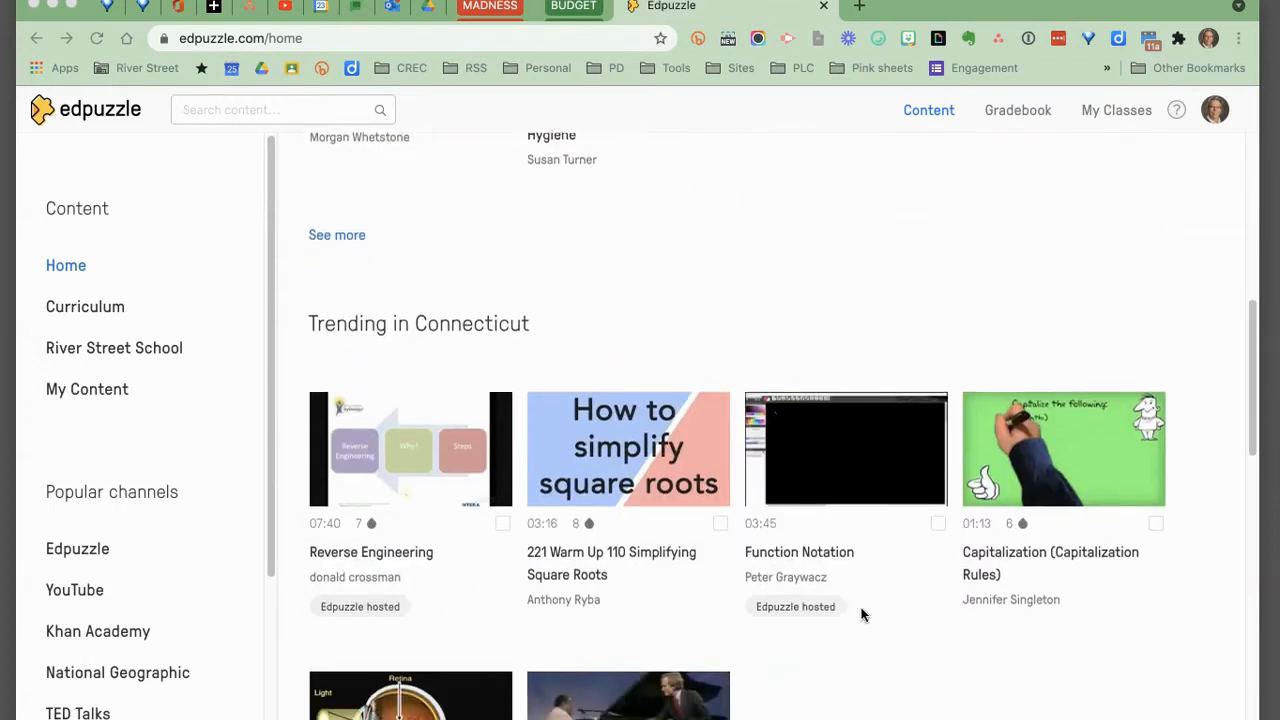
scroll(862, 614, down, 3)
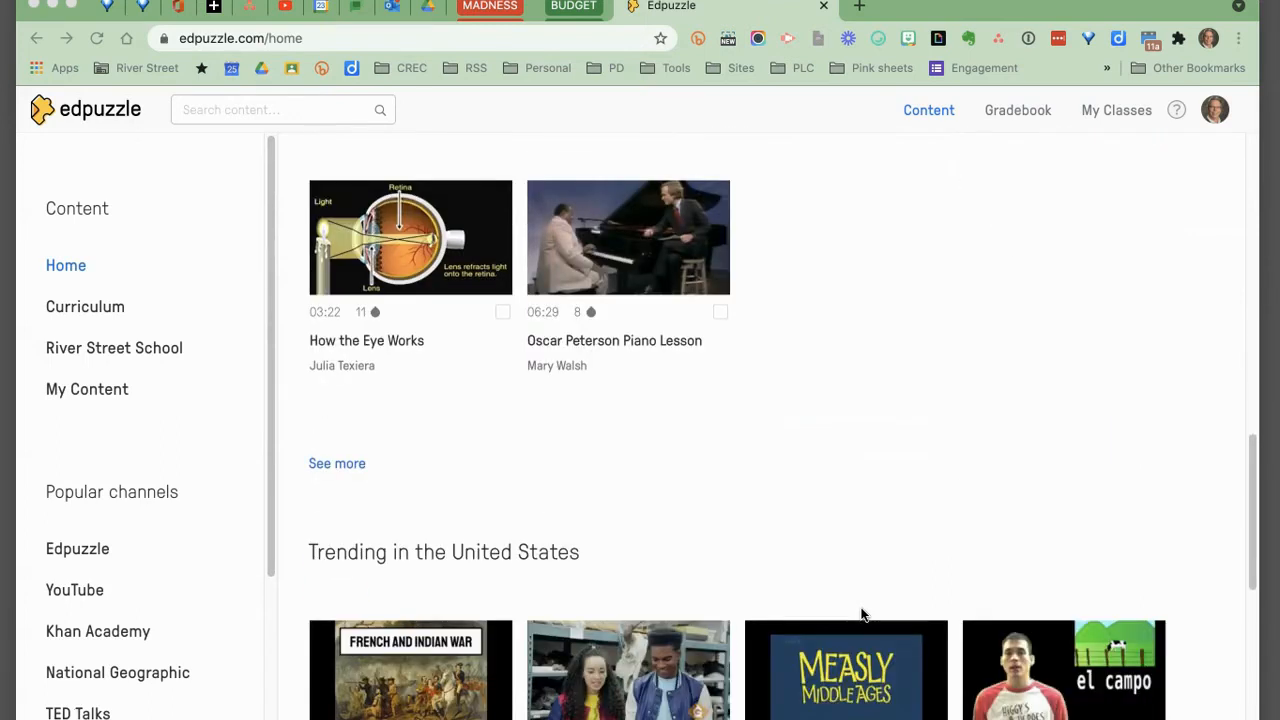
scroll(177, 458, down, 3)
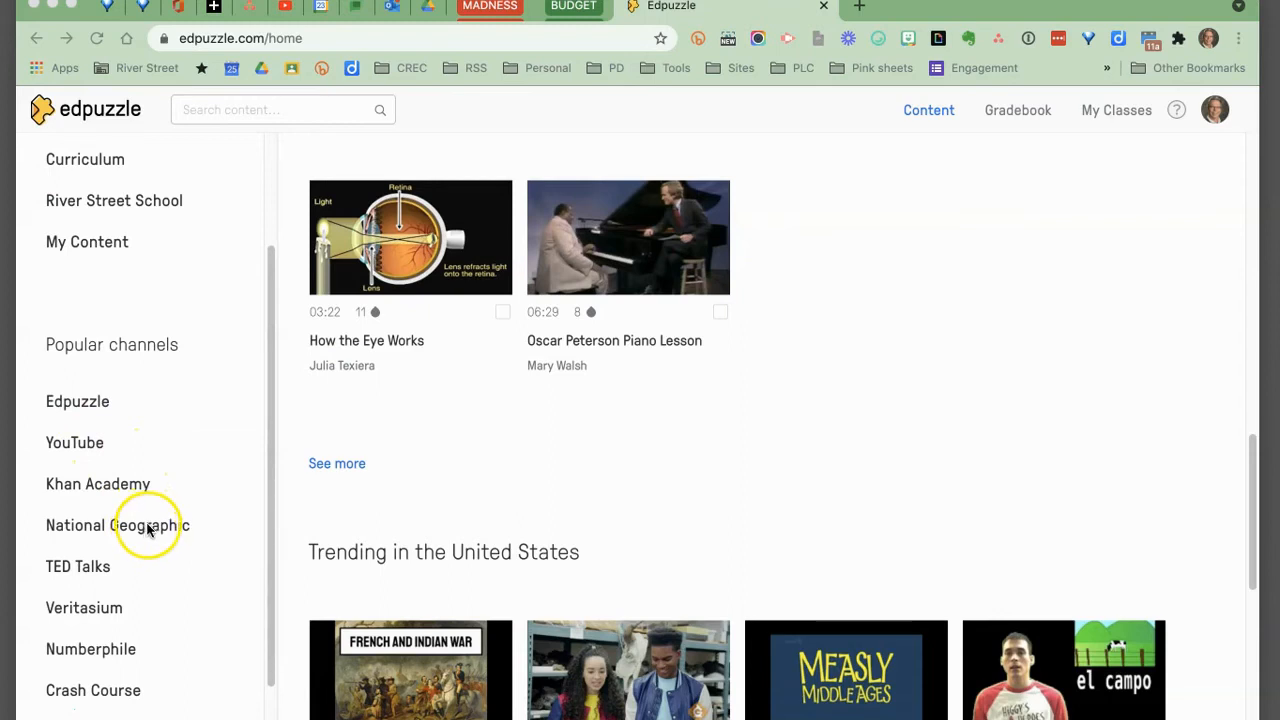
scroll(145, 530, down, 1)
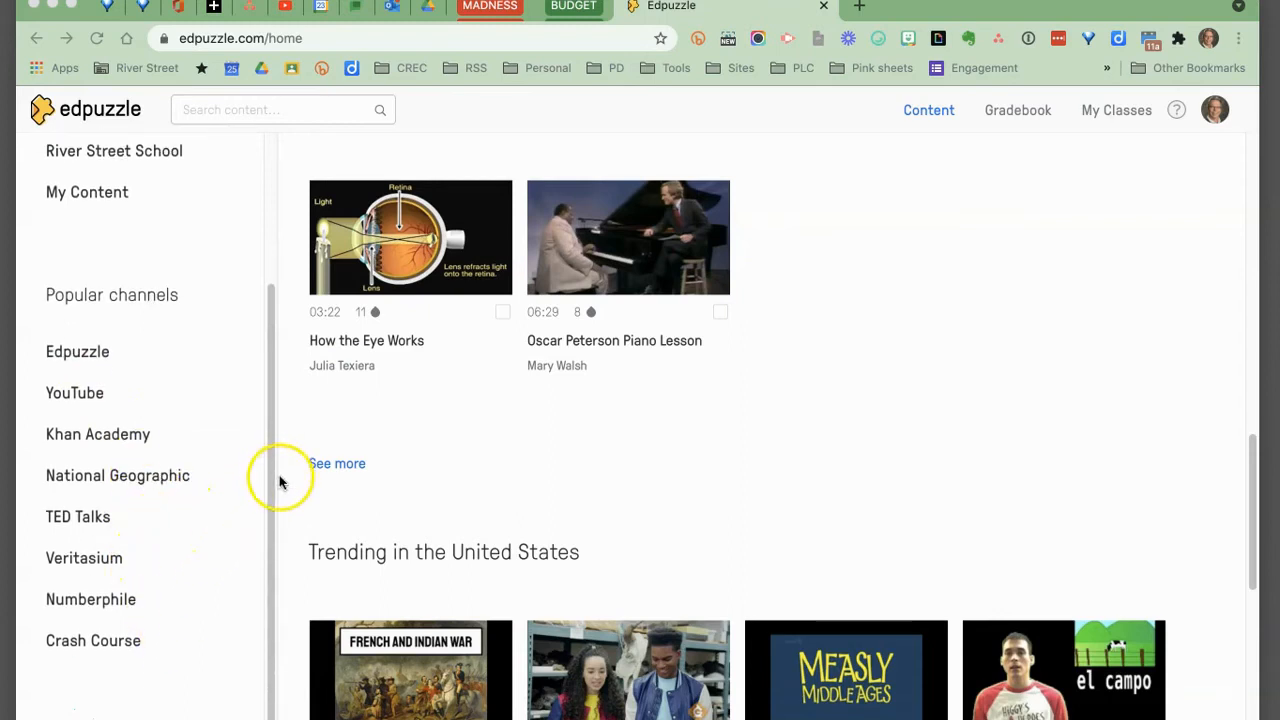
drag(266, 346, 276, 160)
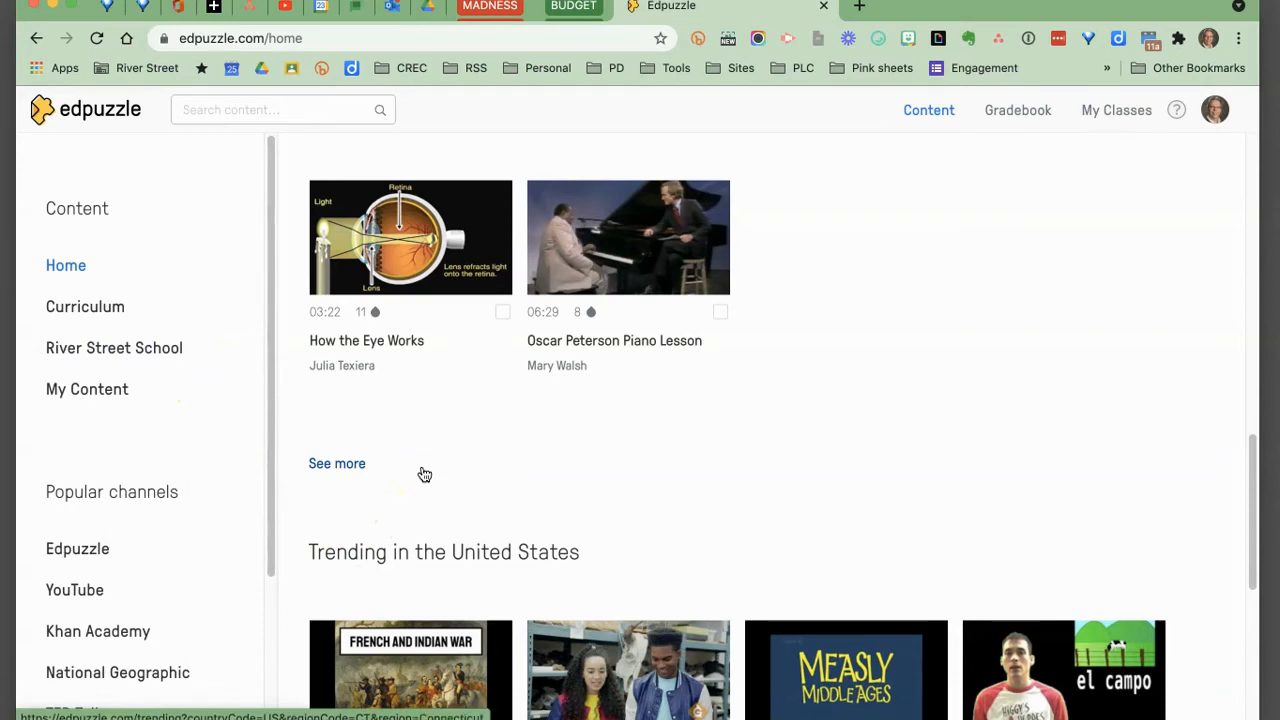
Open My Classes and examine the new-class dialog's Classic, Open and LMS connection options without creating a class.
click(1120, 116)
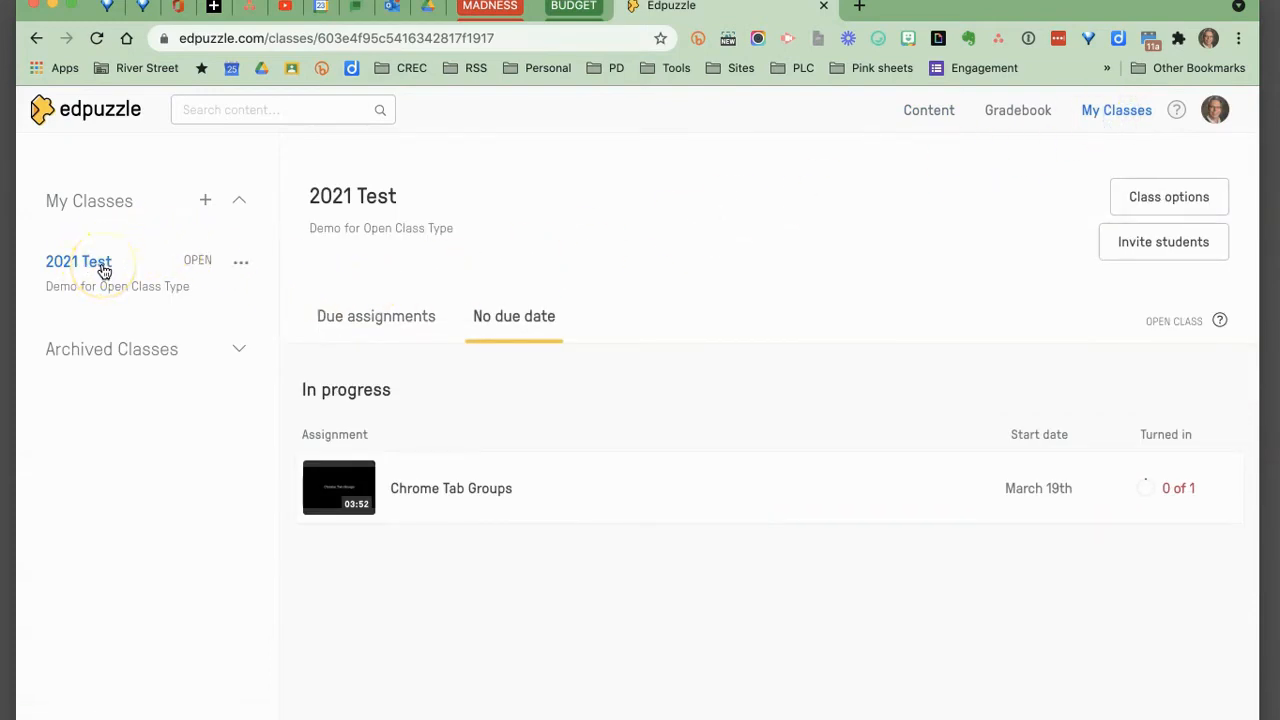
click(207, 203)
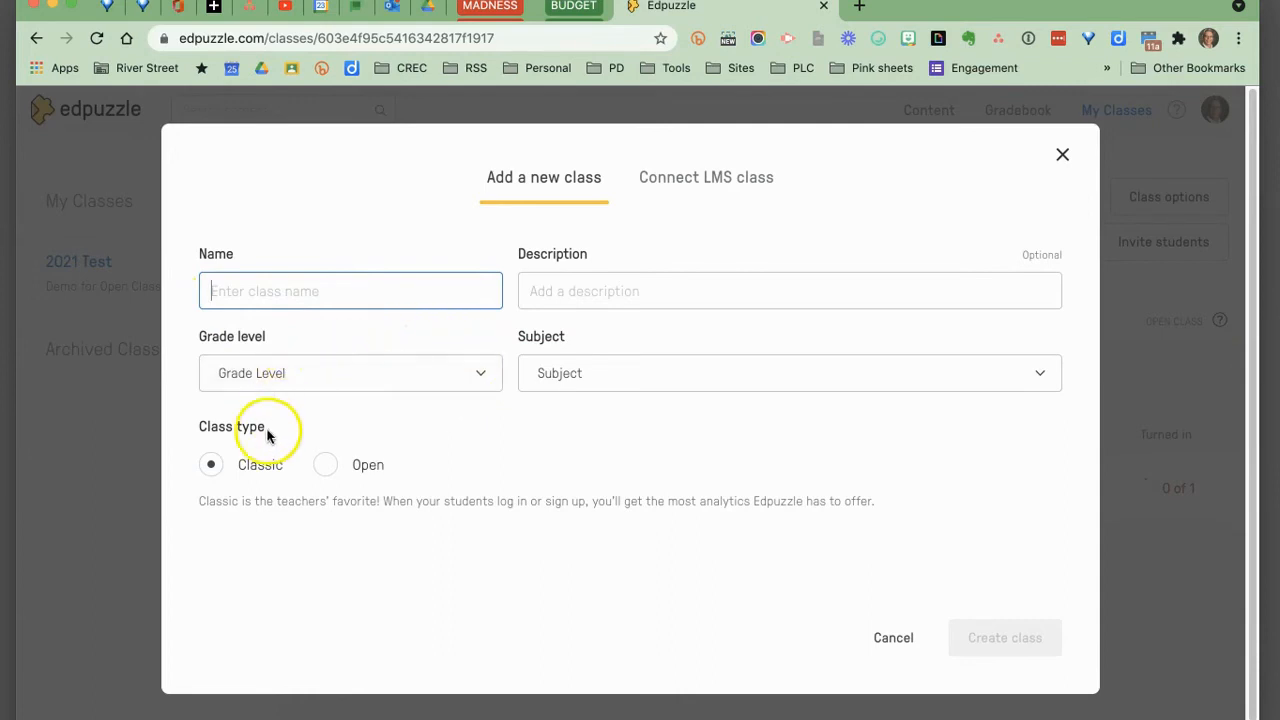
click(326, 466)
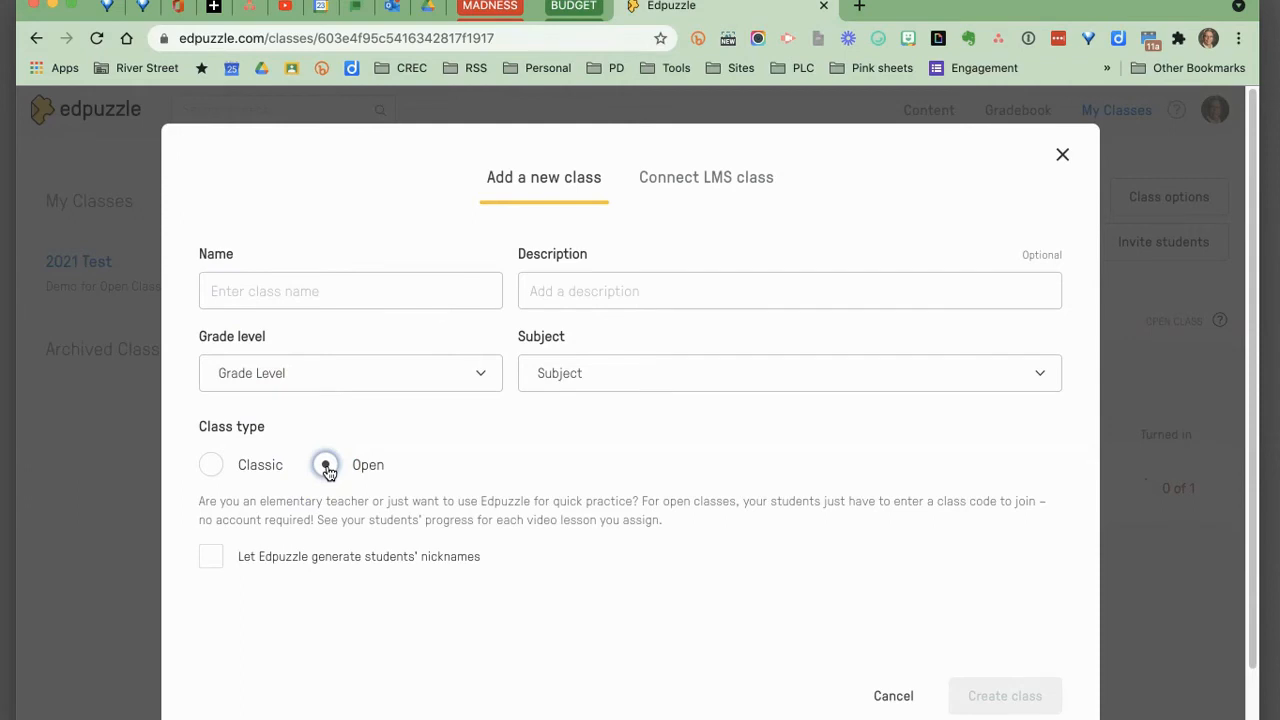
click(212, 466)
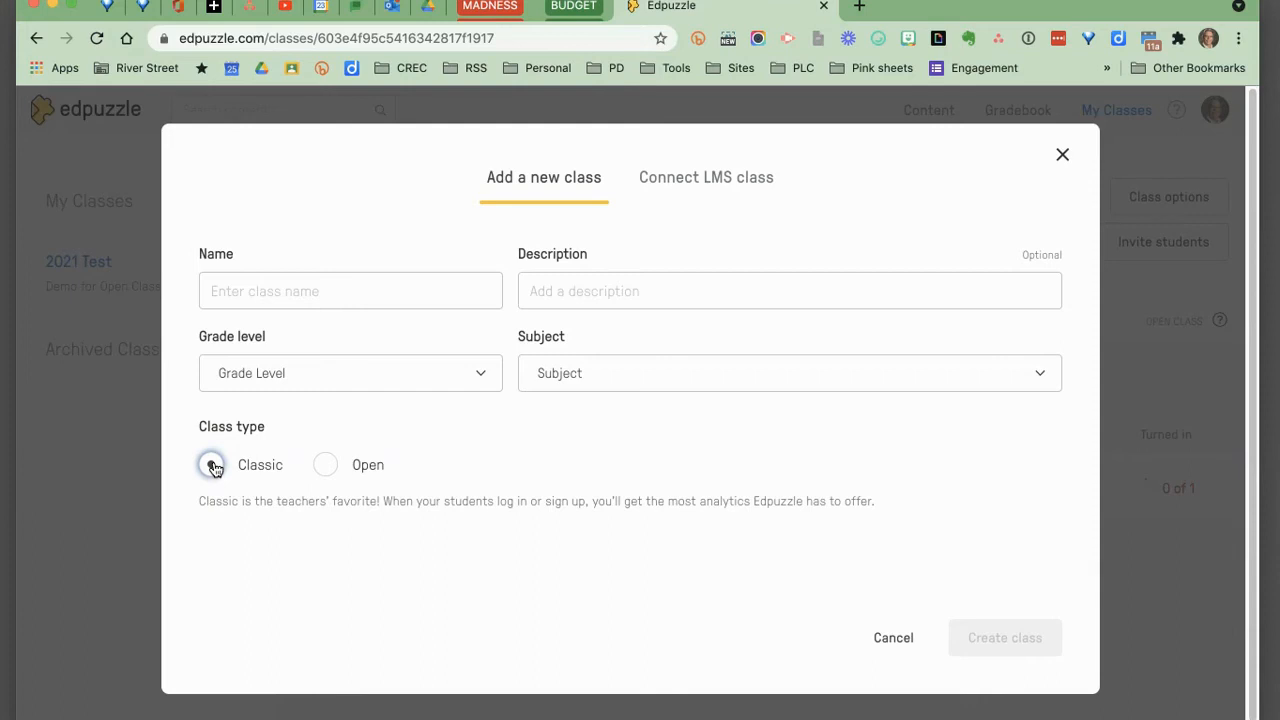
click(703, 180)
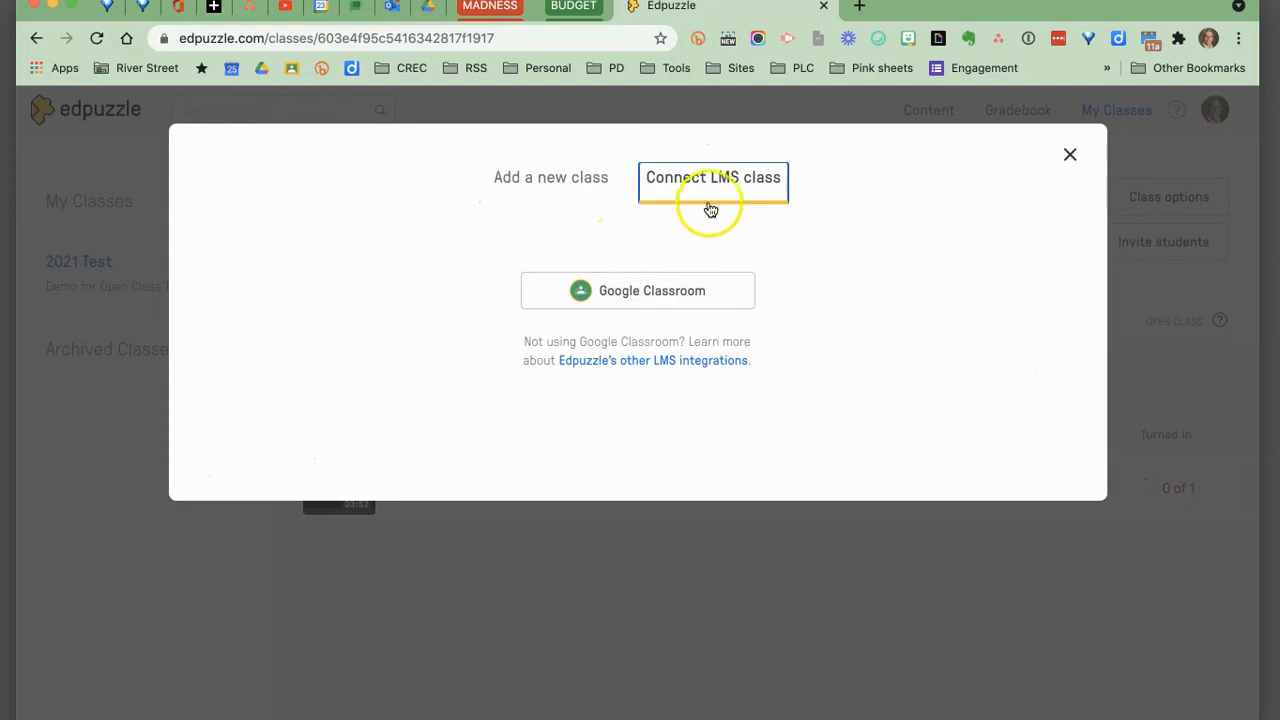
click(571, 177)
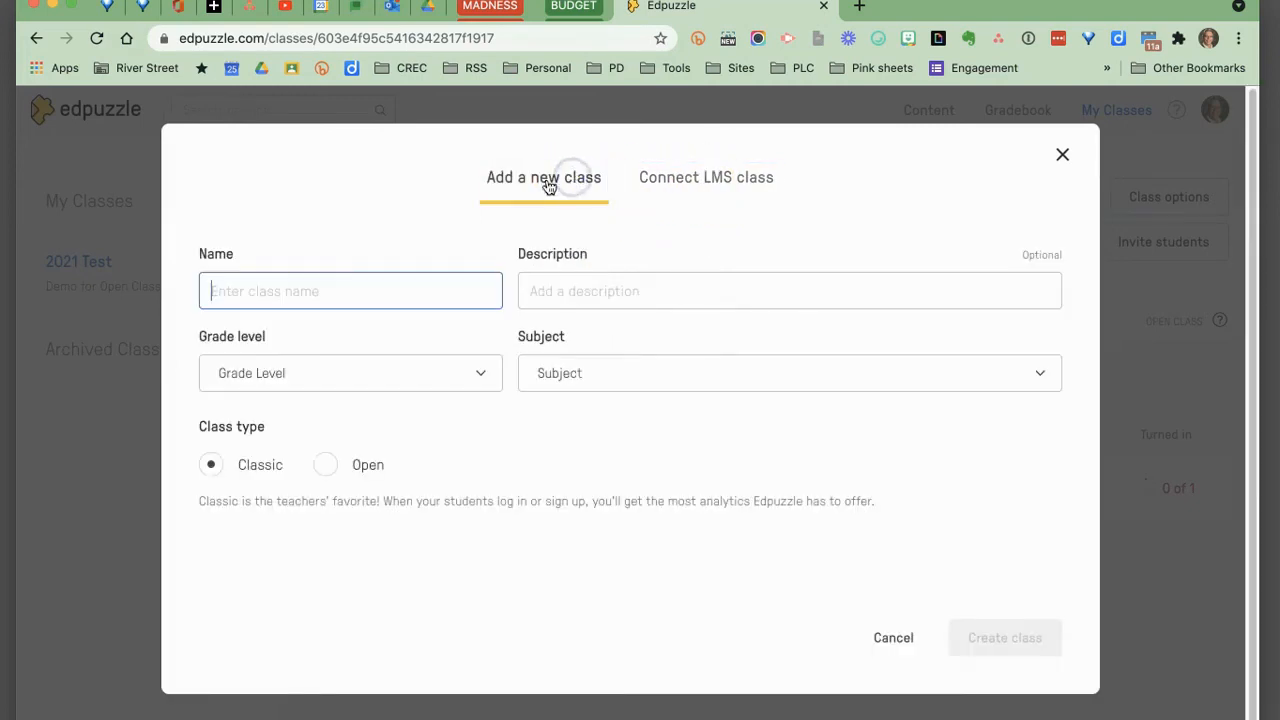
click(326, 468)
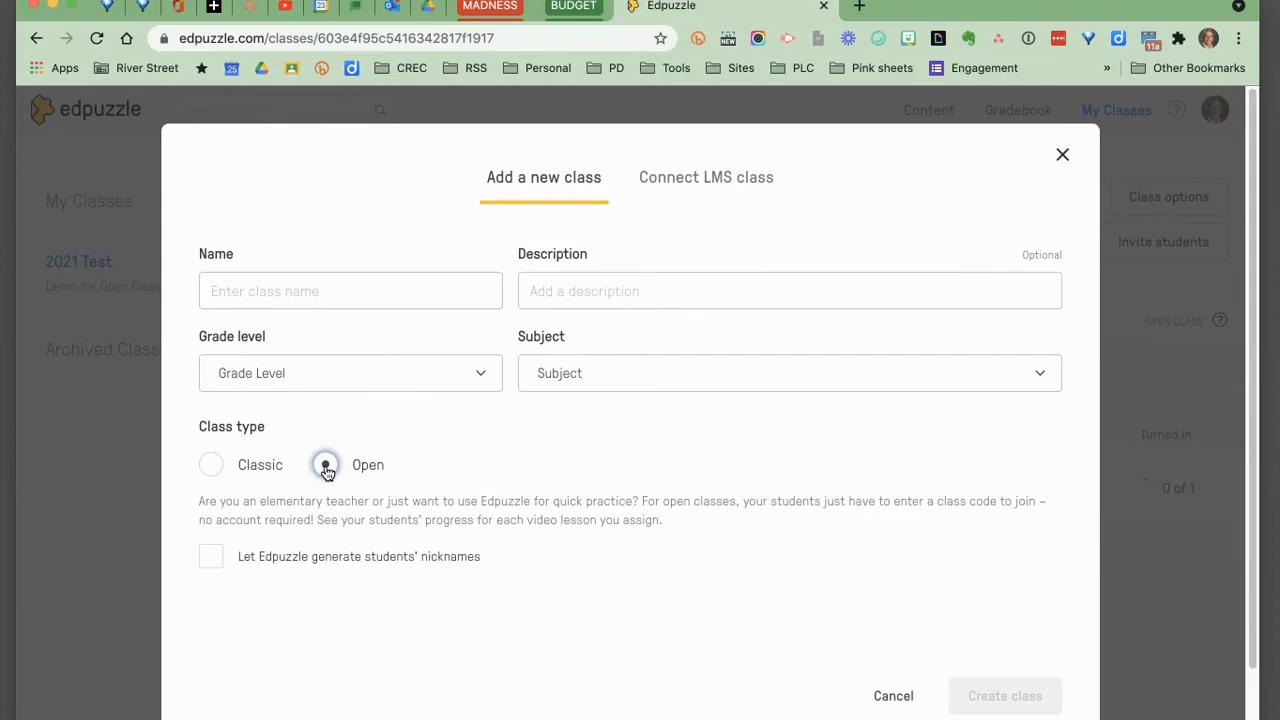
click(893, 695)
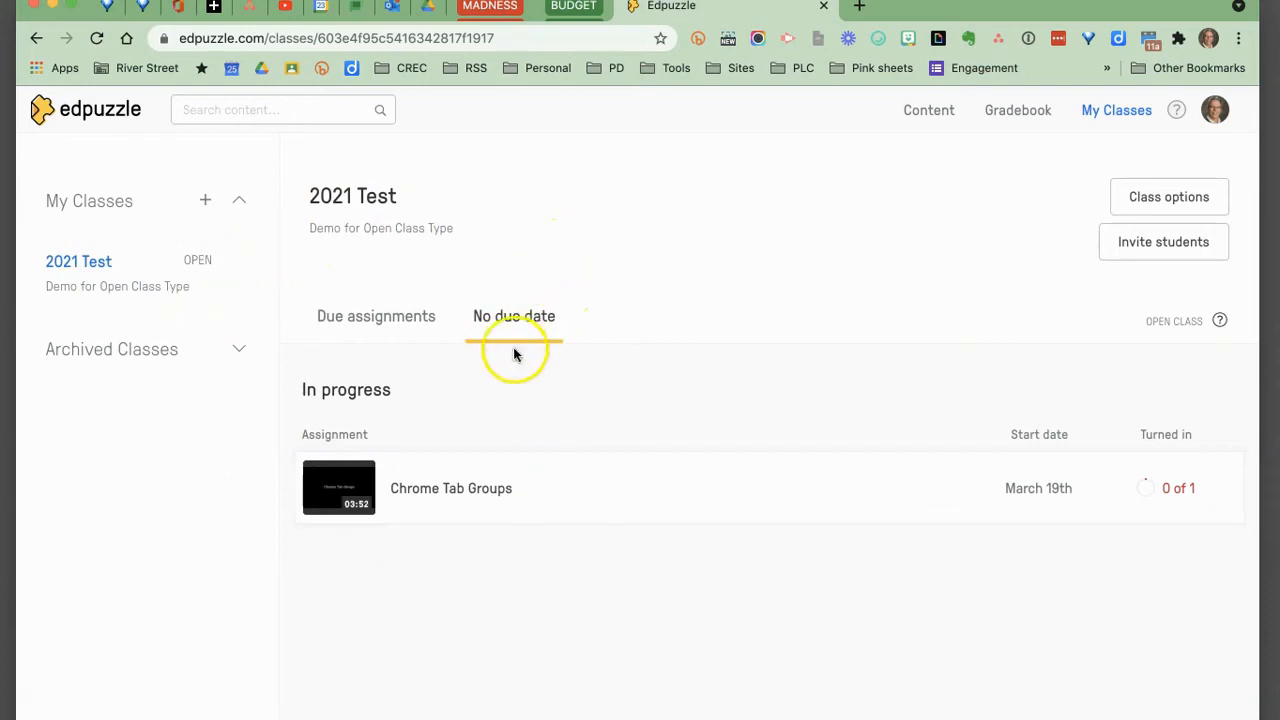
Upload the Sheets Sort By 2 Columns video file to My Content.
click(926, 110)
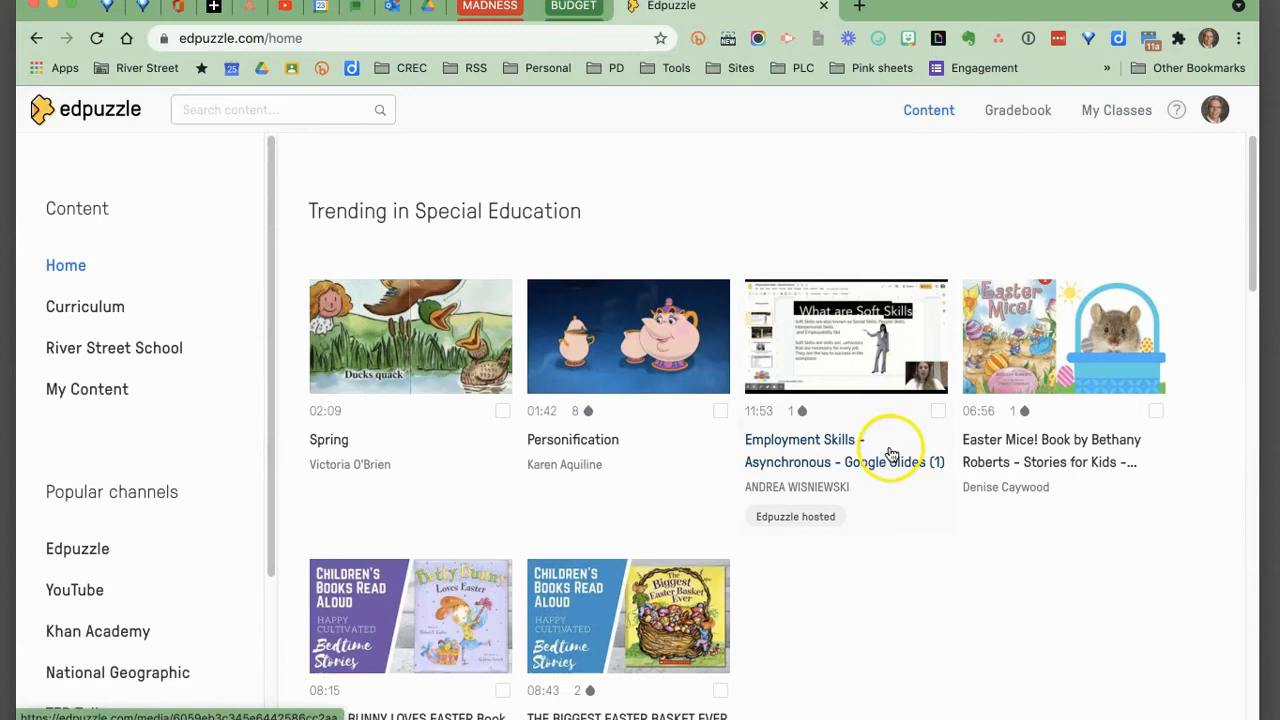
click(100, 390)
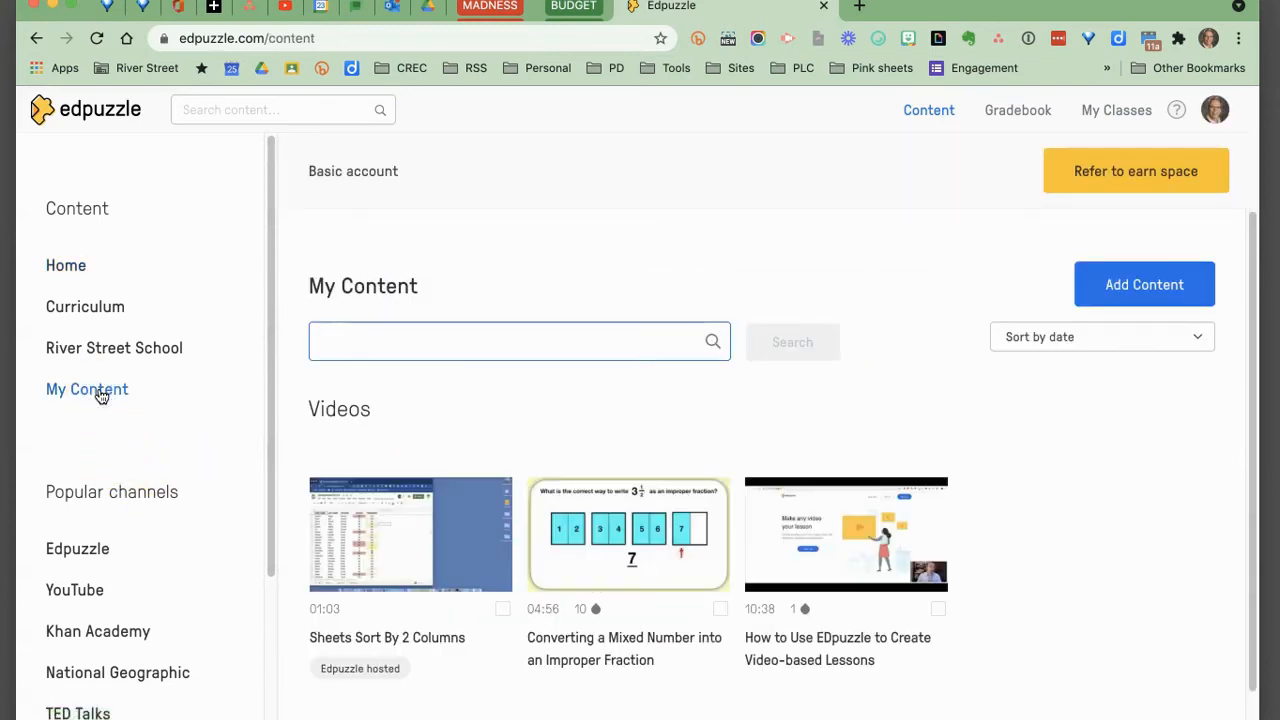
click(1150, 287)
click(1097, 337)
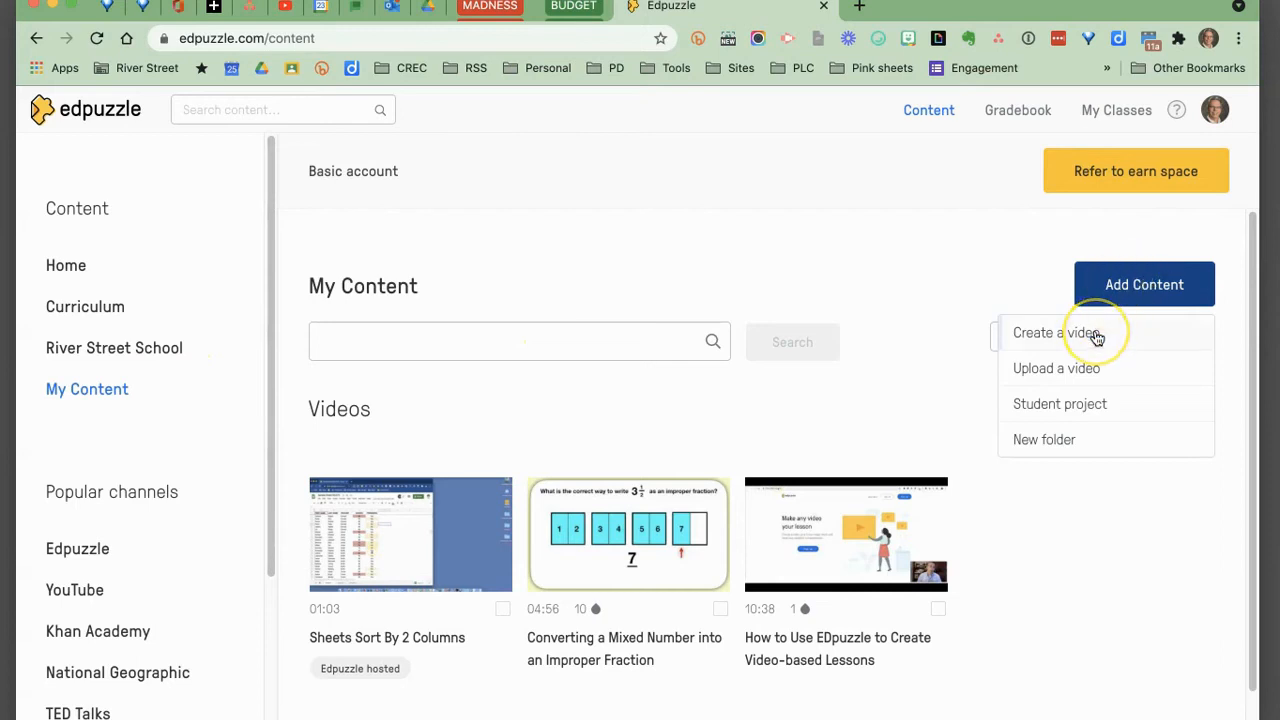
click(1094, 367)
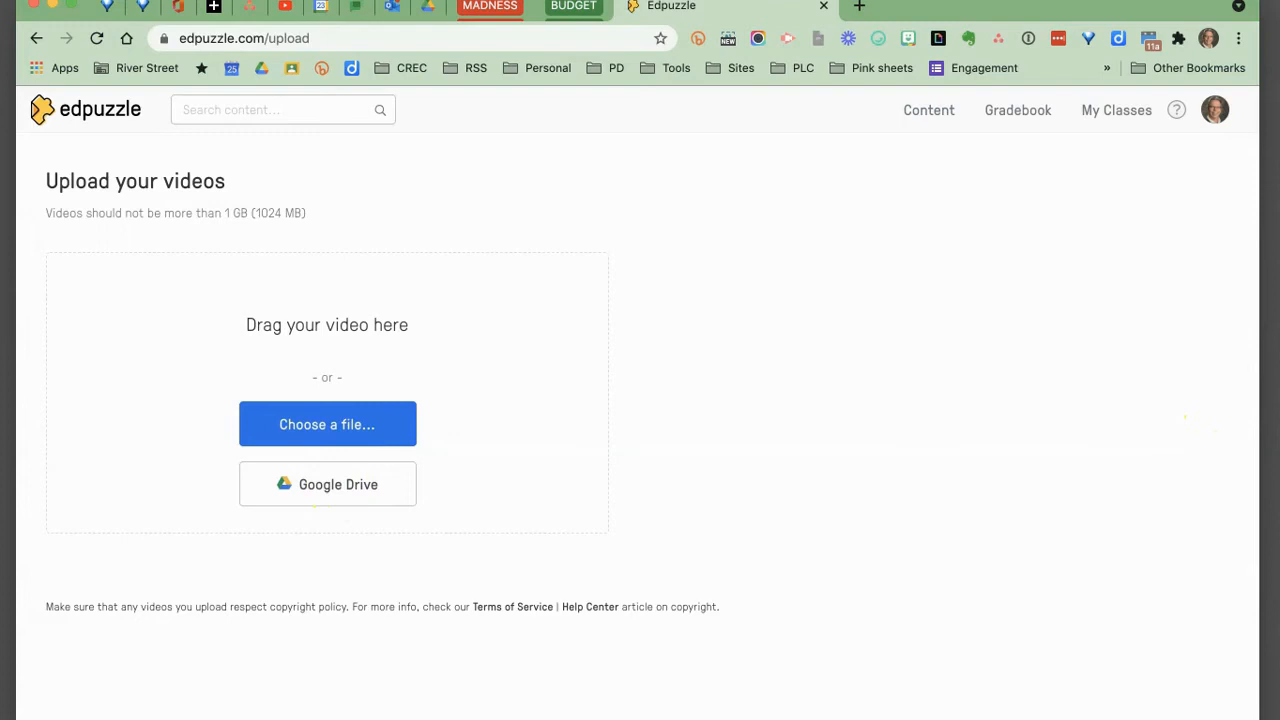
drag(559, 252, 329, 343)
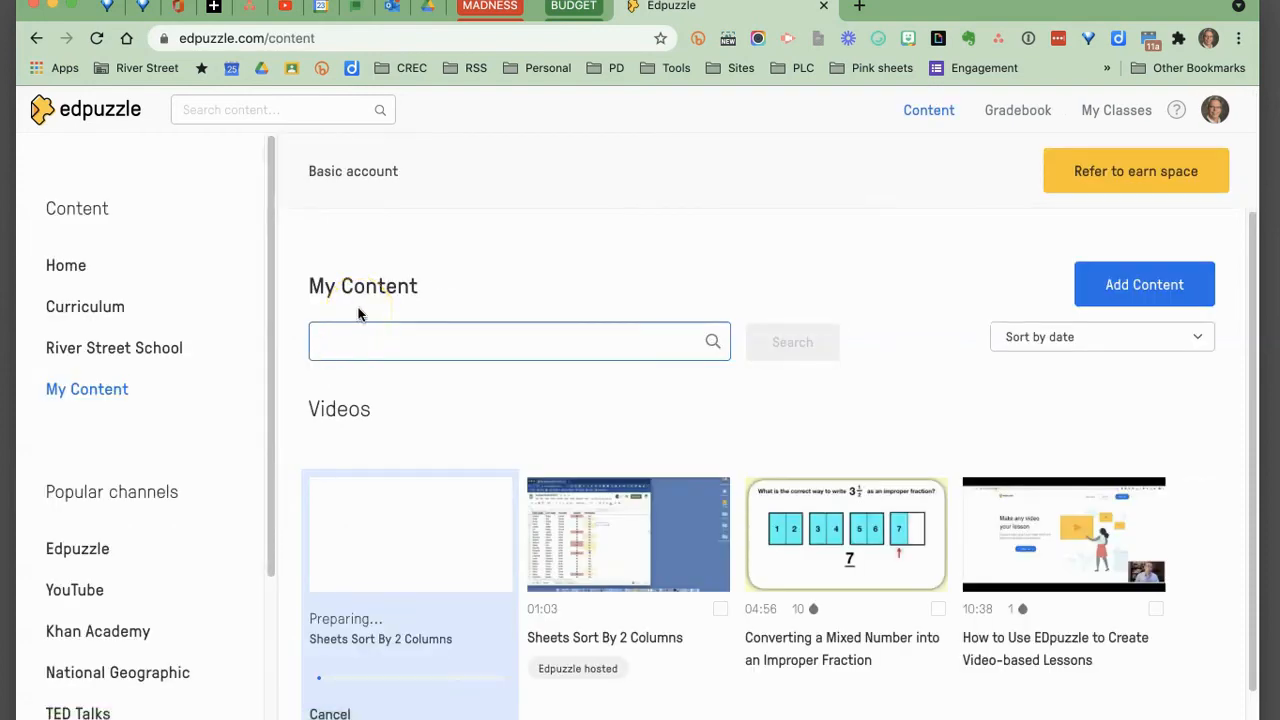
Cancel the preparing upload and delete that video copy.
scroll(575, 380, down, 1)
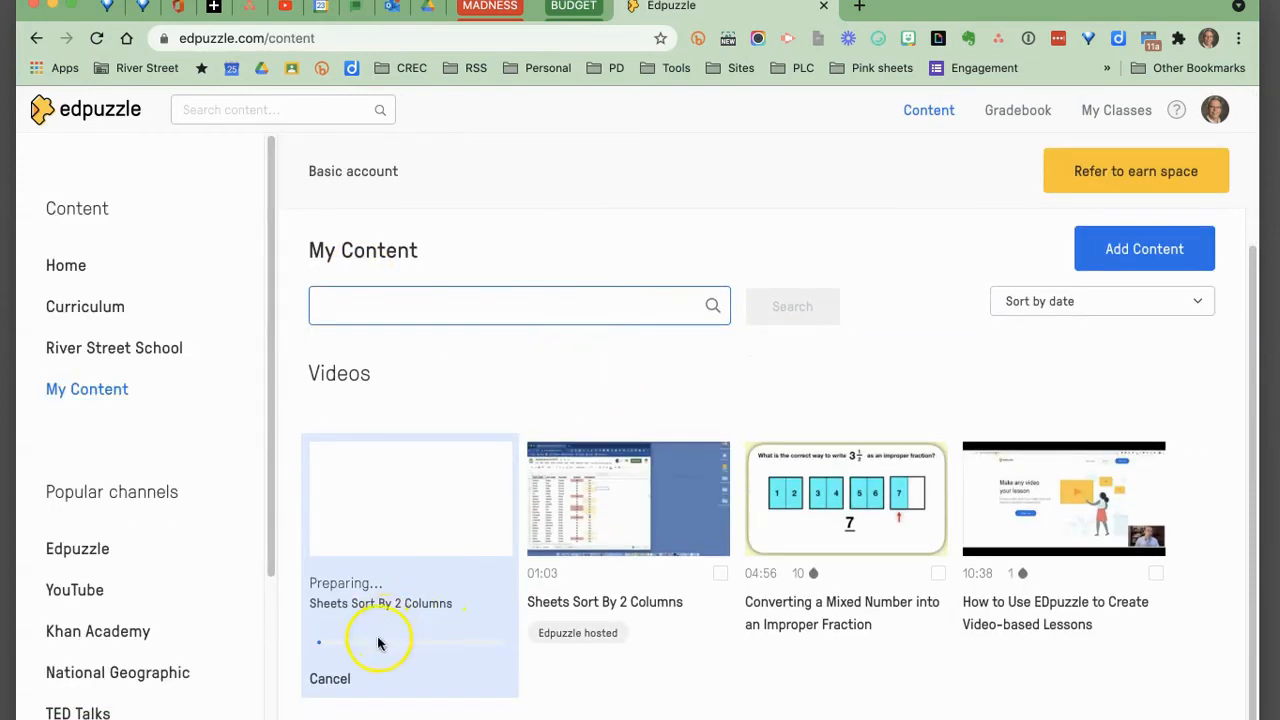
click(334, 684)
click(795, 337)
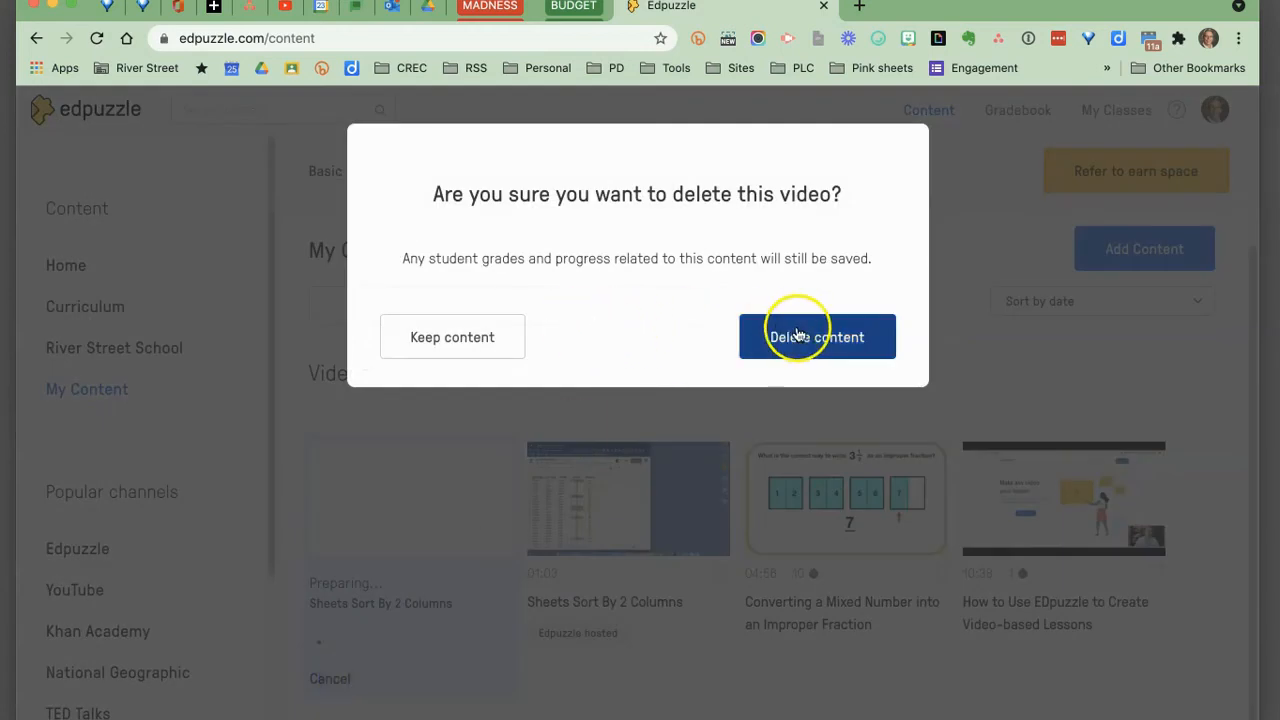
click(818, 337)
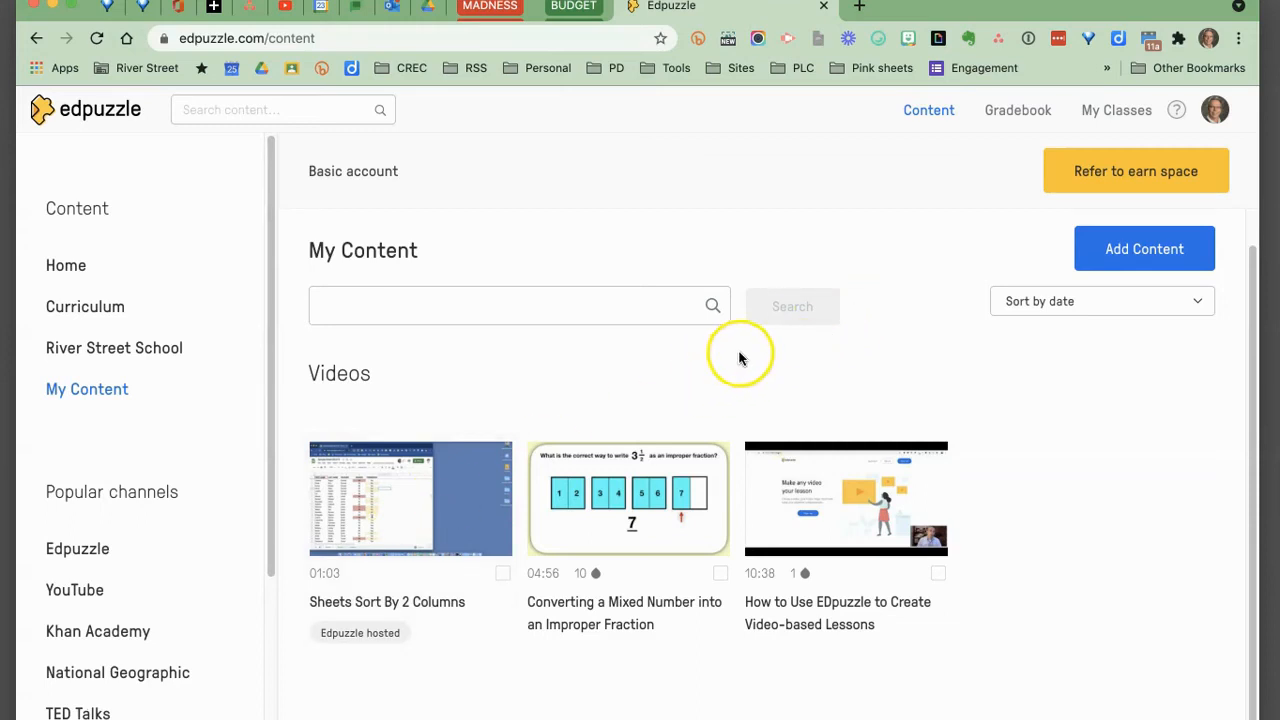
Open the Sheets Sort By 2 Columns video and preview its playback, then return to My Content.
click(419, 487)
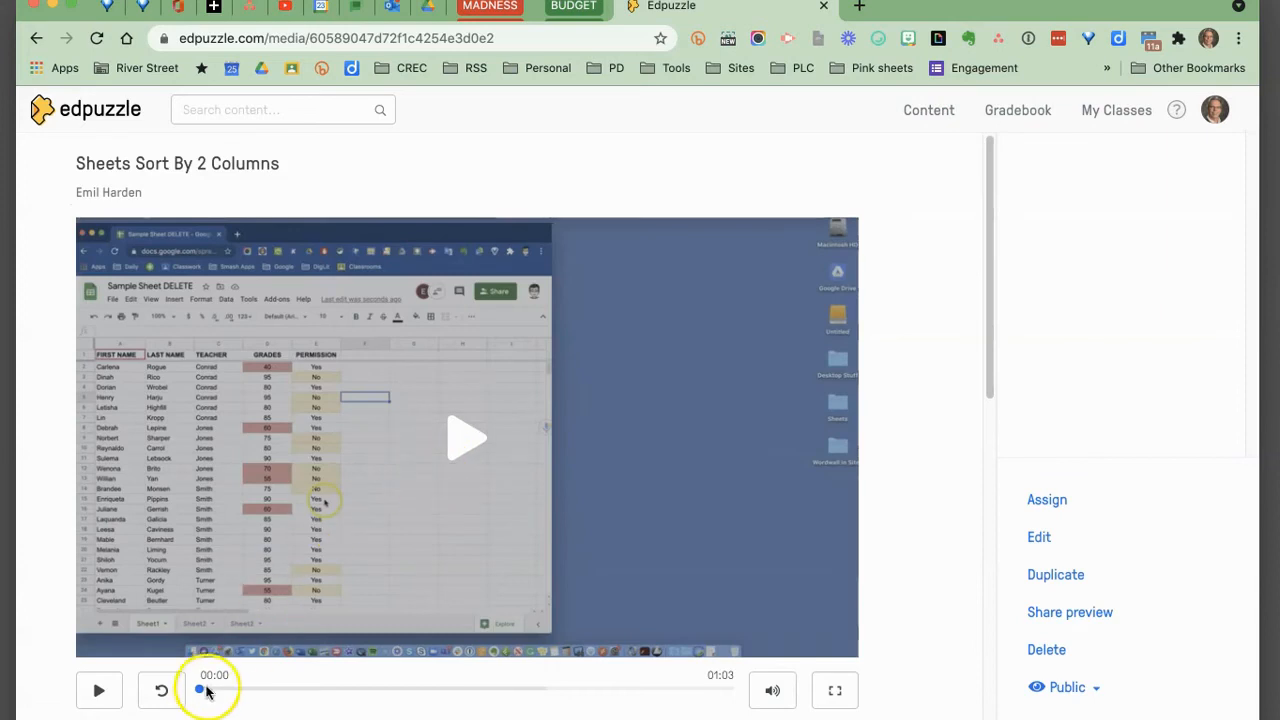
click(455, 436)
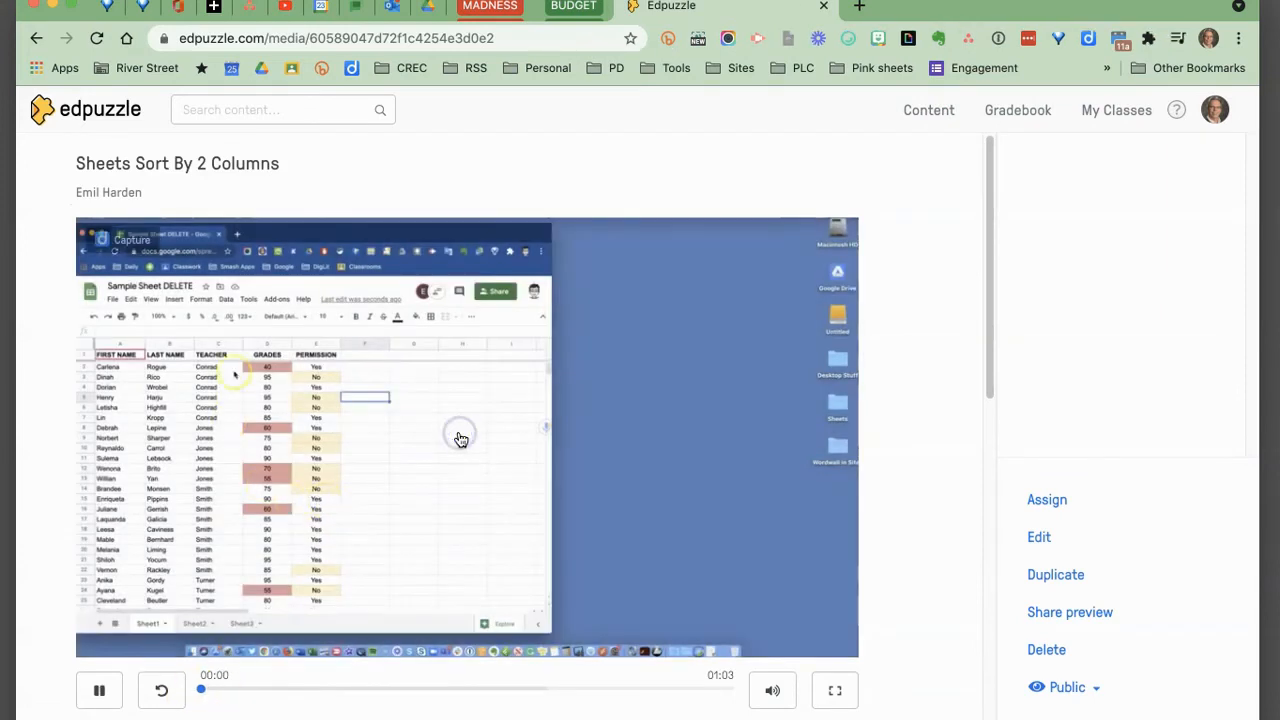
click(101, 689)
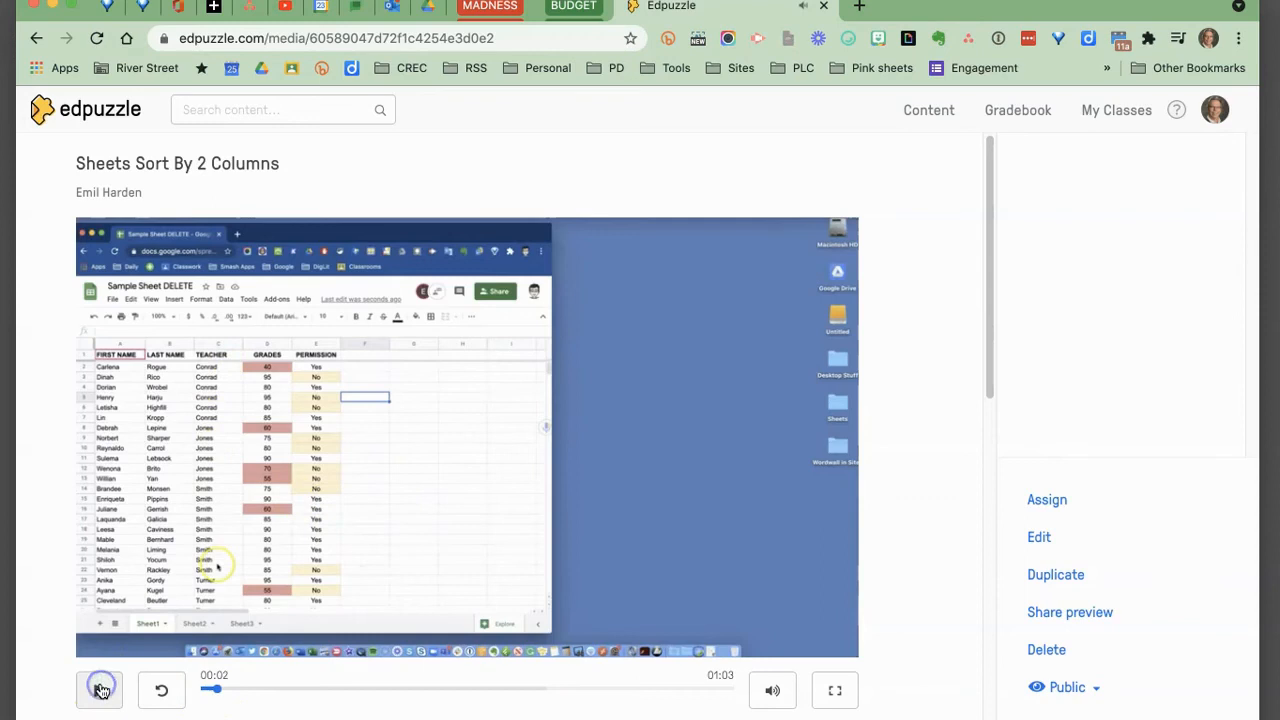
drag(216, 692, 466, 691)
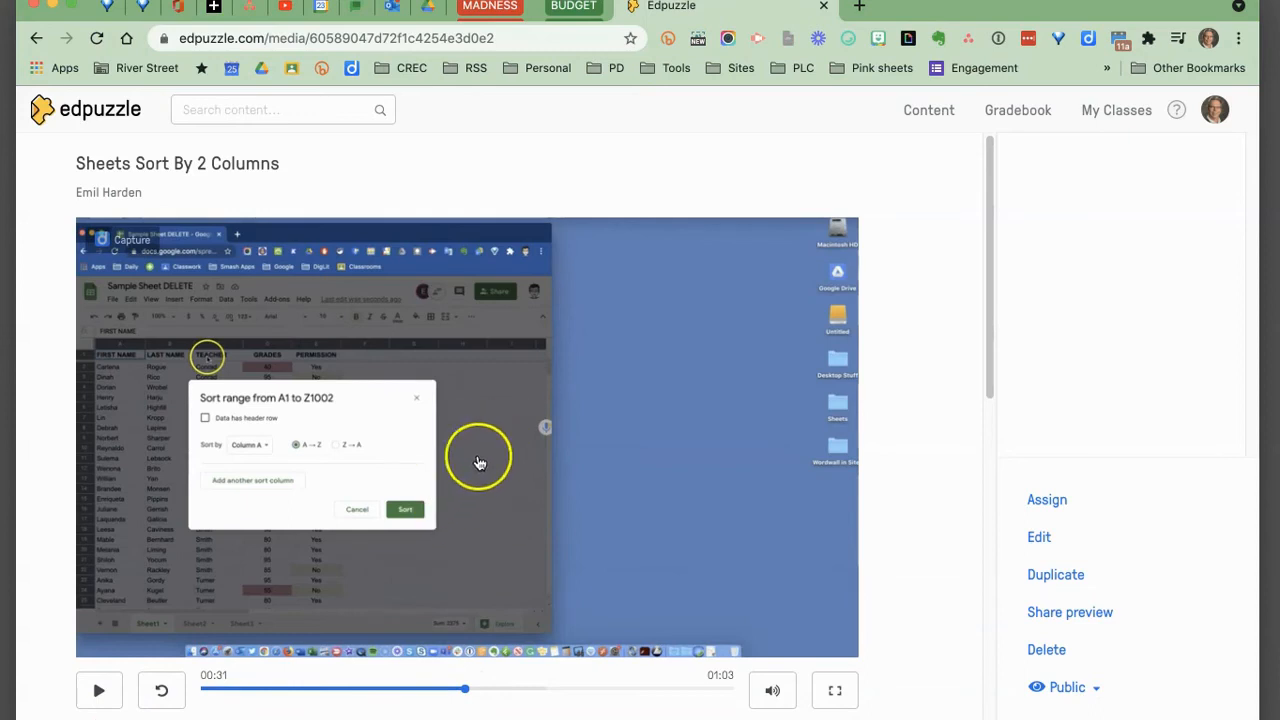
click(98, 691)
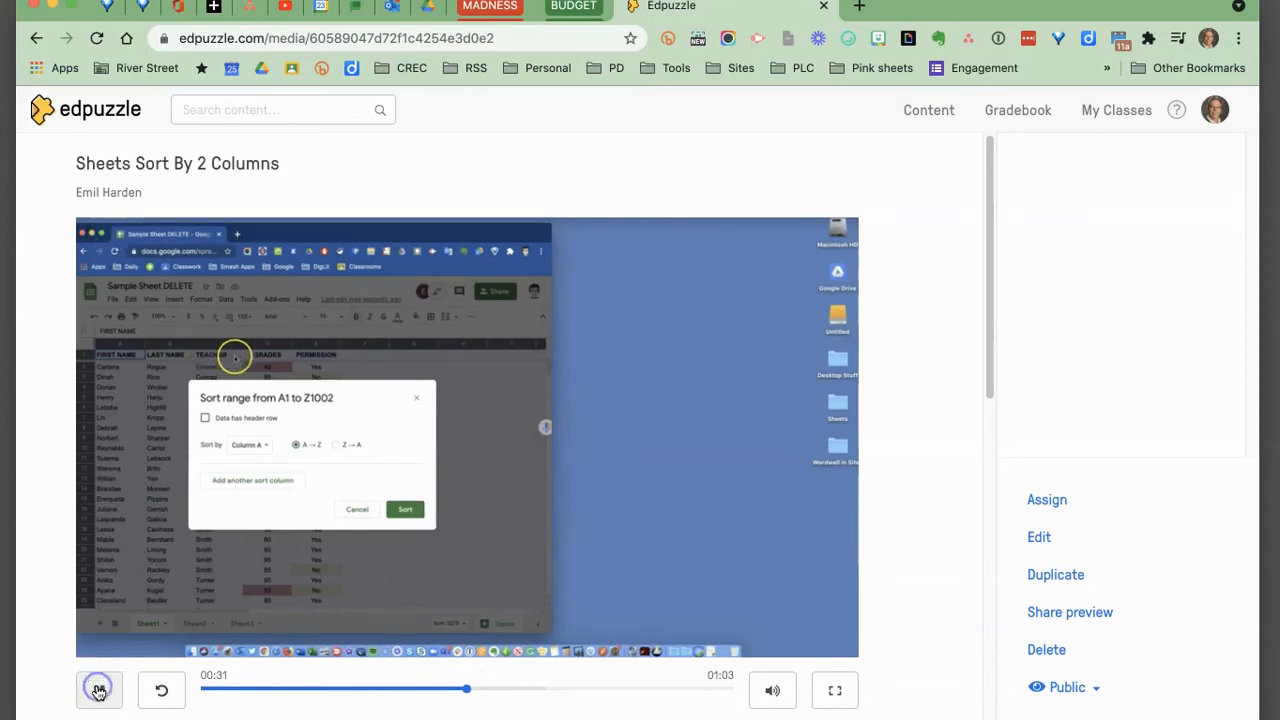
click(101, 690)
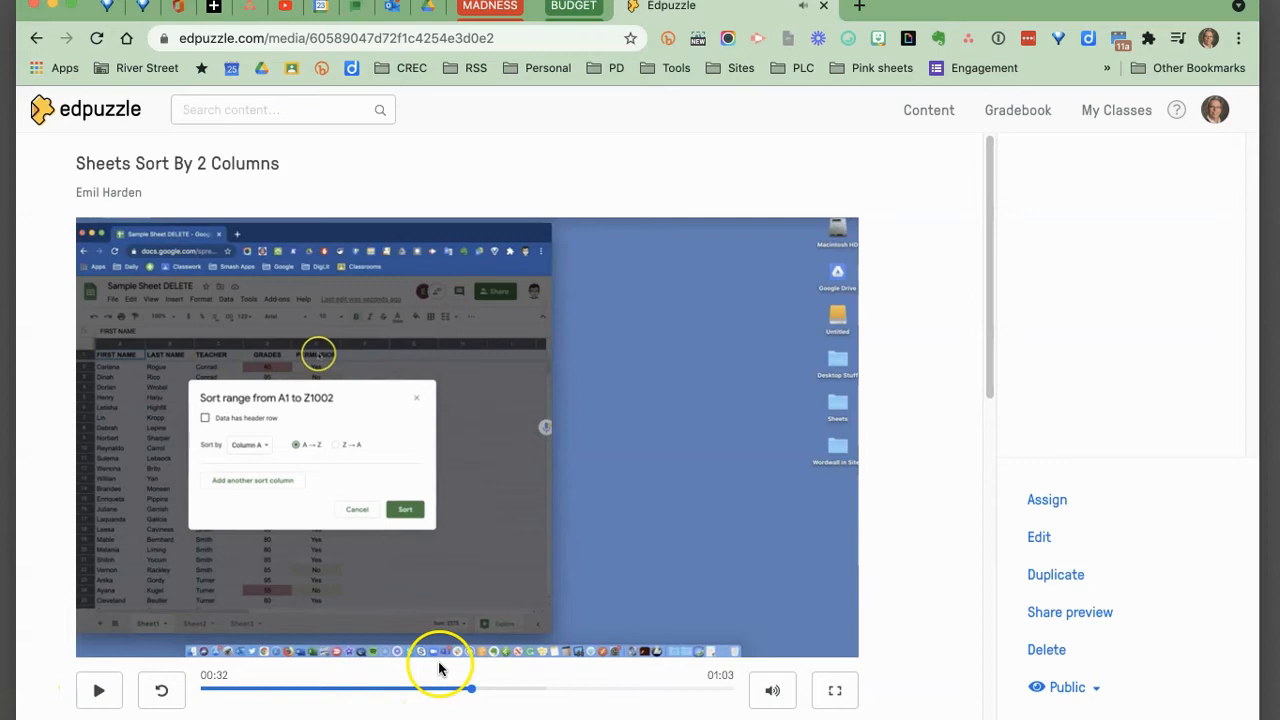
click(161, 690)
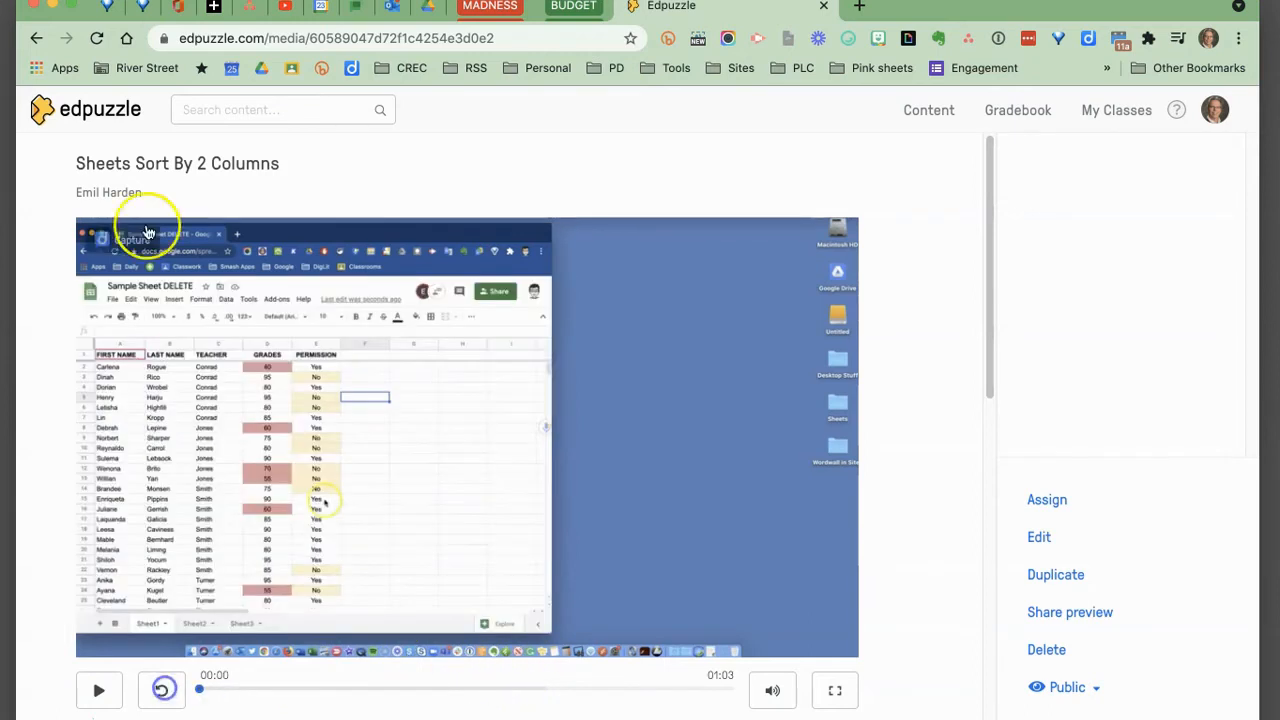
click(36, 38)
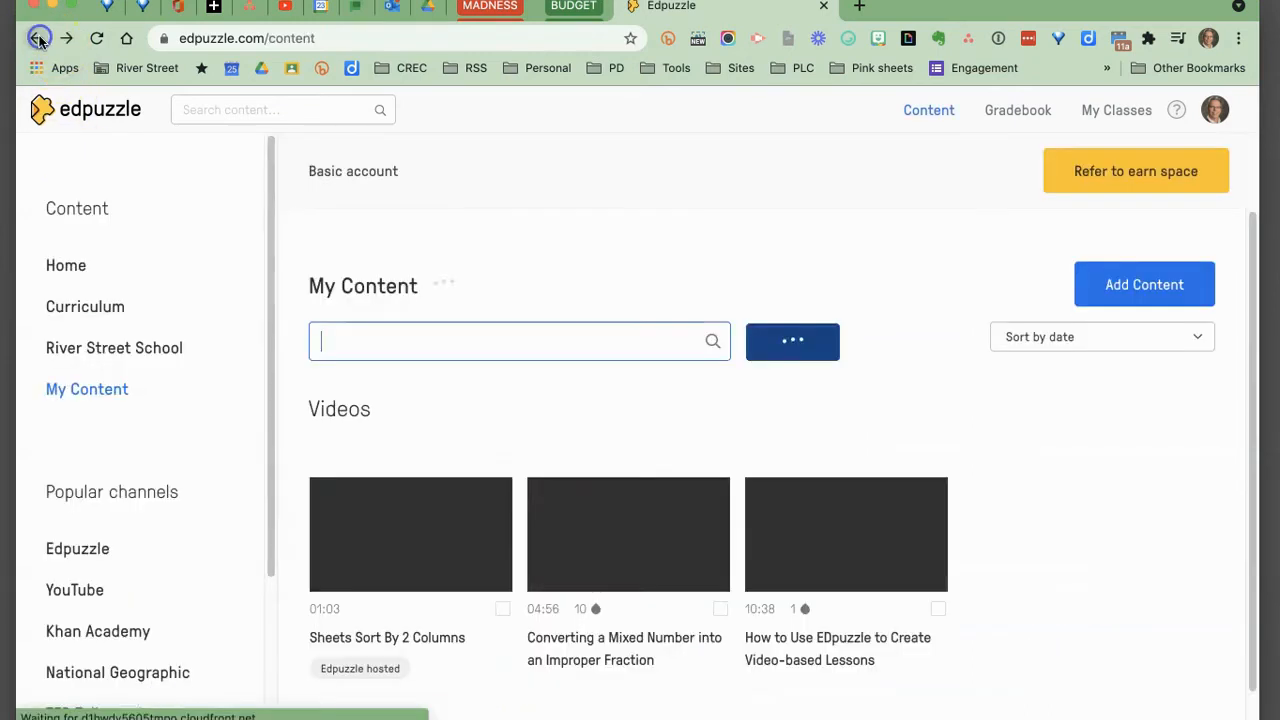
Open the profile's Settings and review the privacy, default assignment and contact preferences.
click(1217, 113)
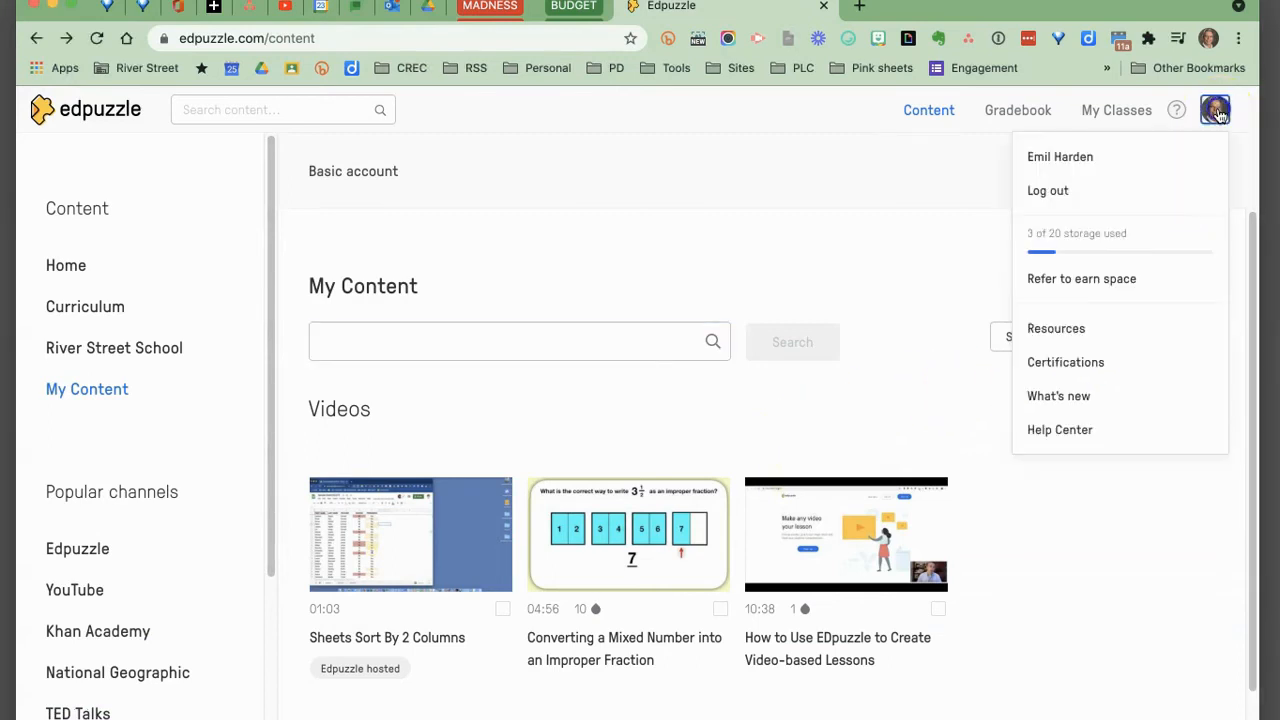
click(1057, 158)
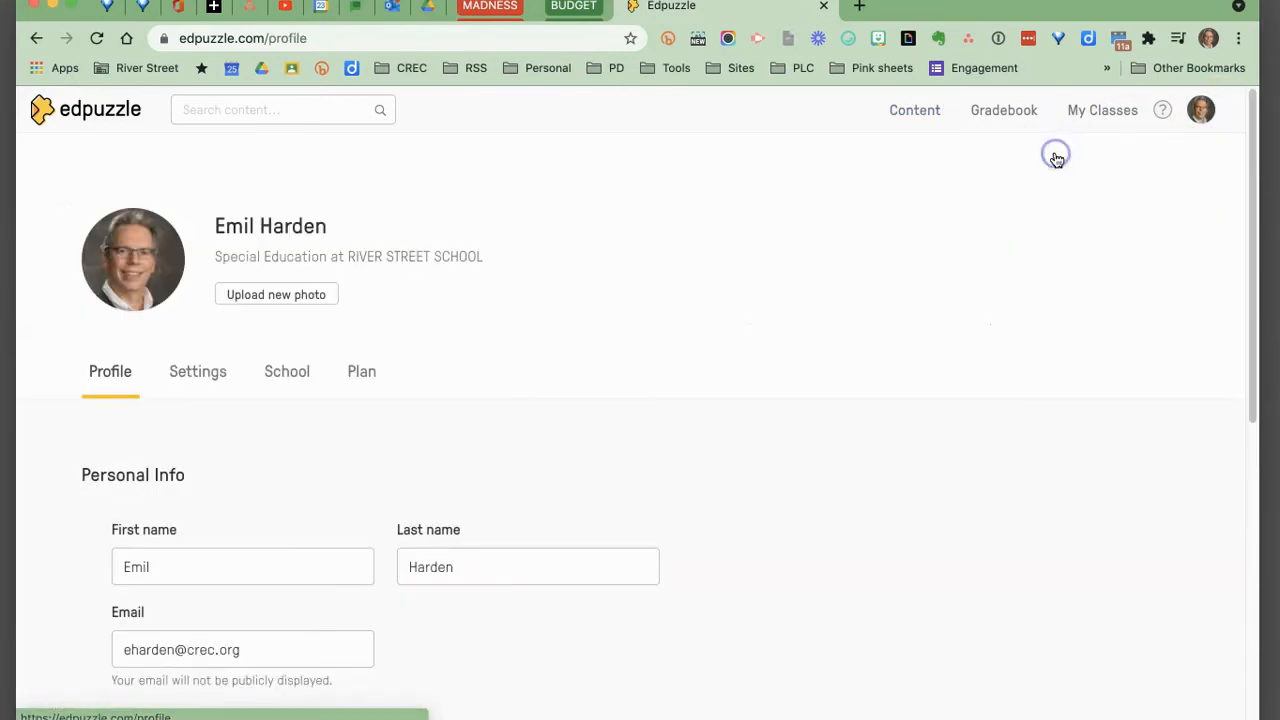
click(209, 374)
click(549, 346)
scroll(549, 346, down, 5)
click(143, 396)
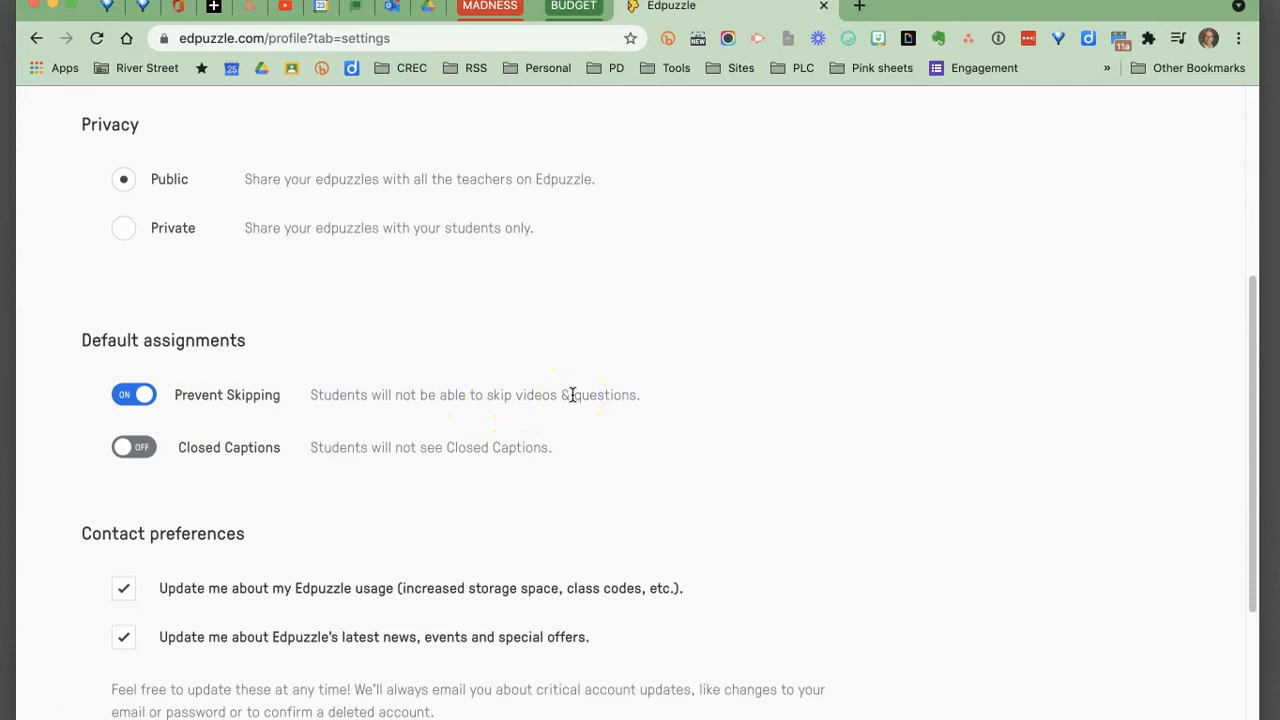
scroll(572, 395, down, 1)
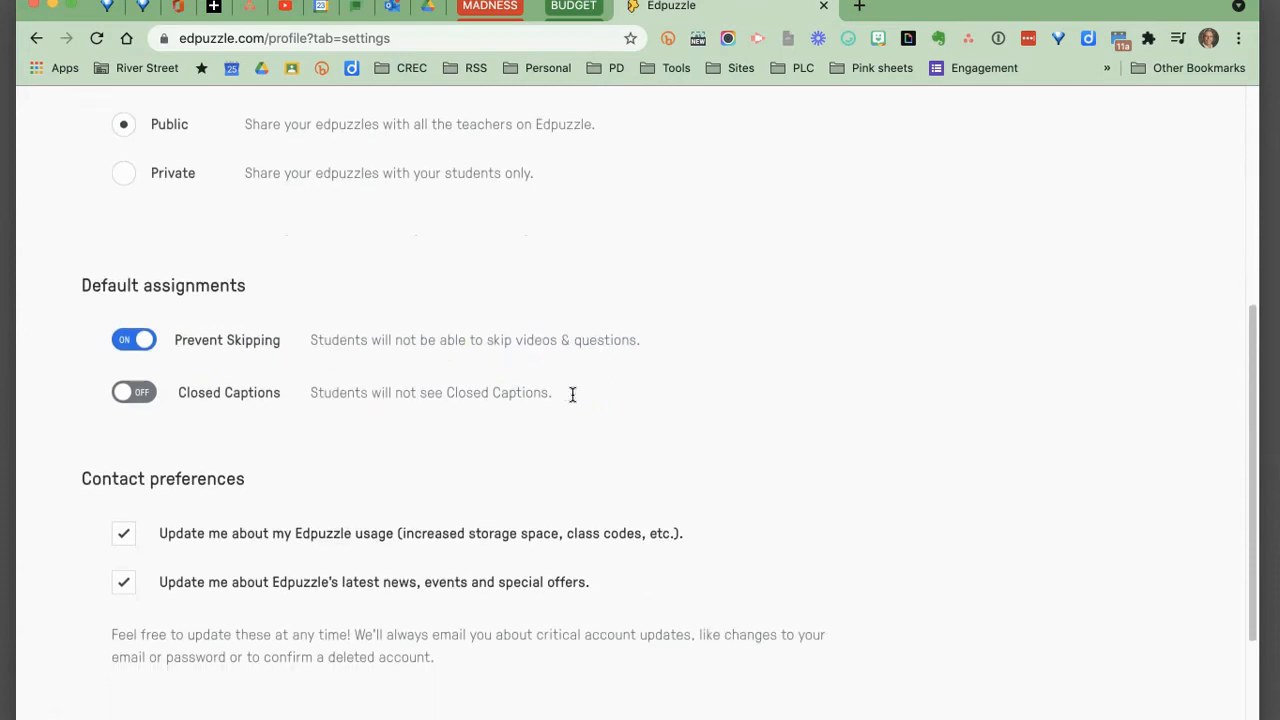
scroll(572, 399, up, 5)
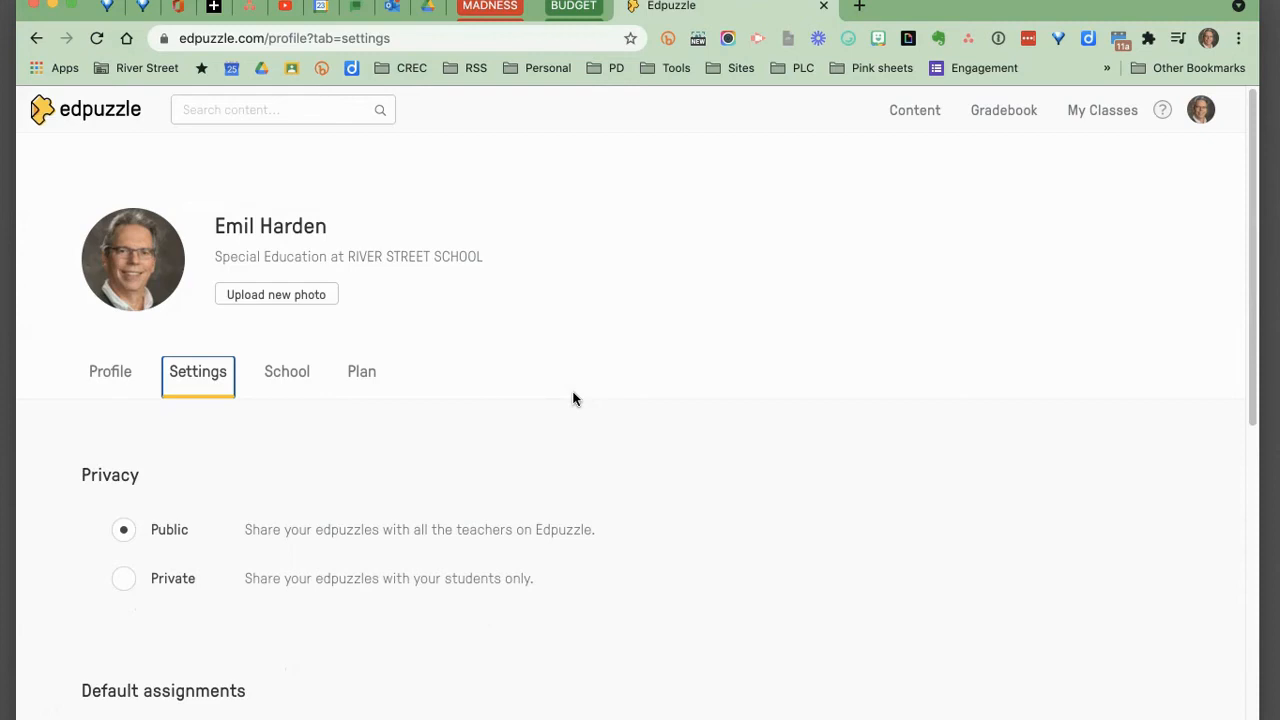
Open the Sheets Sort By 2 Columns video from My Content in the video editor.
click(917, 110)
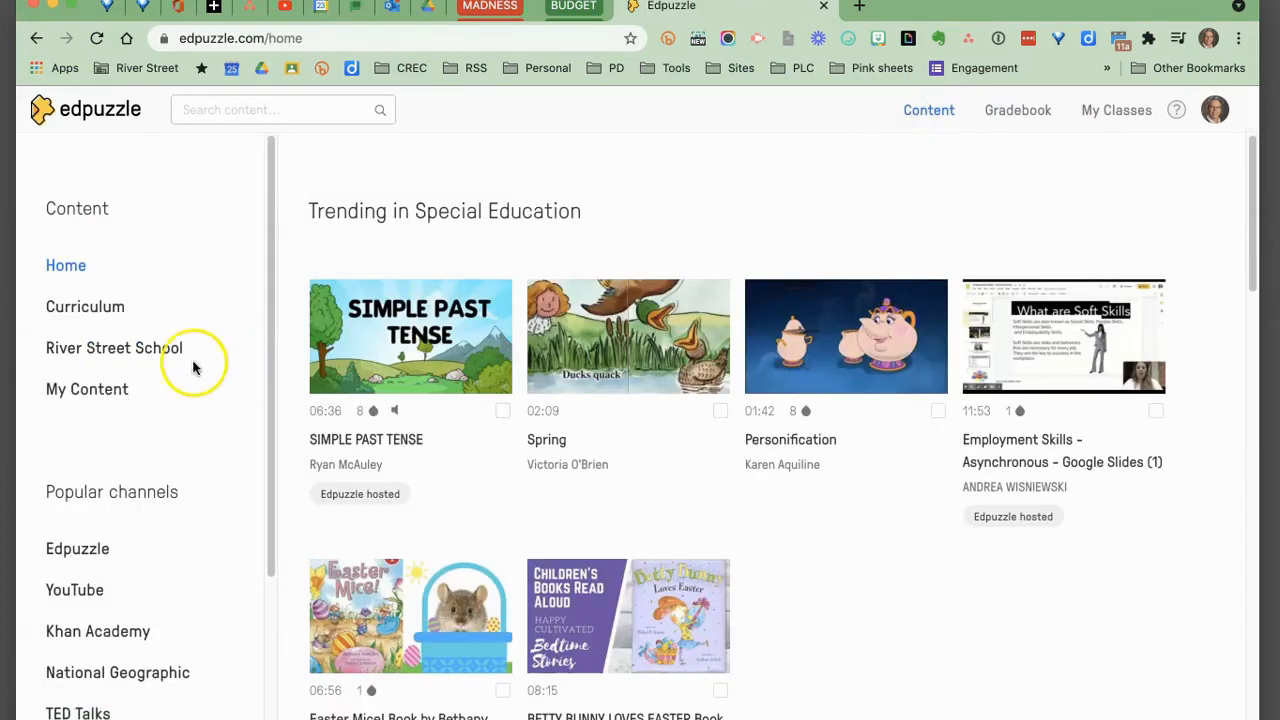
click(104, 396)
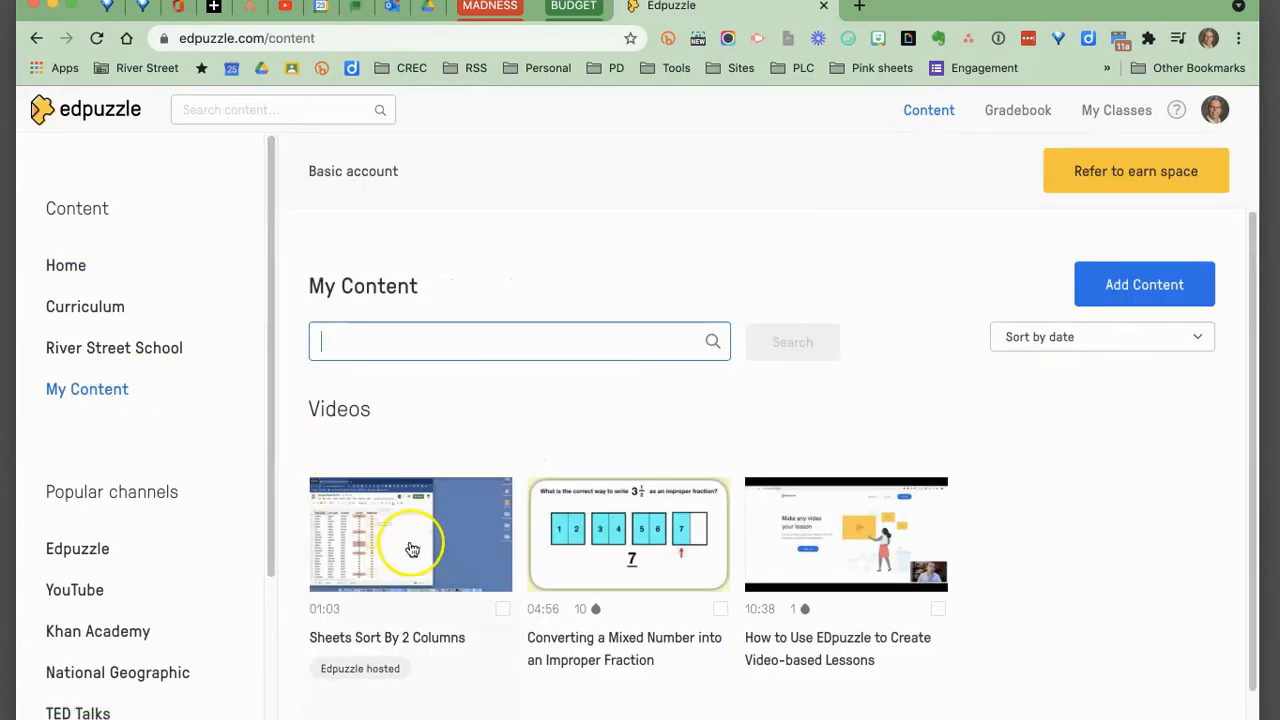
click(417, 548)
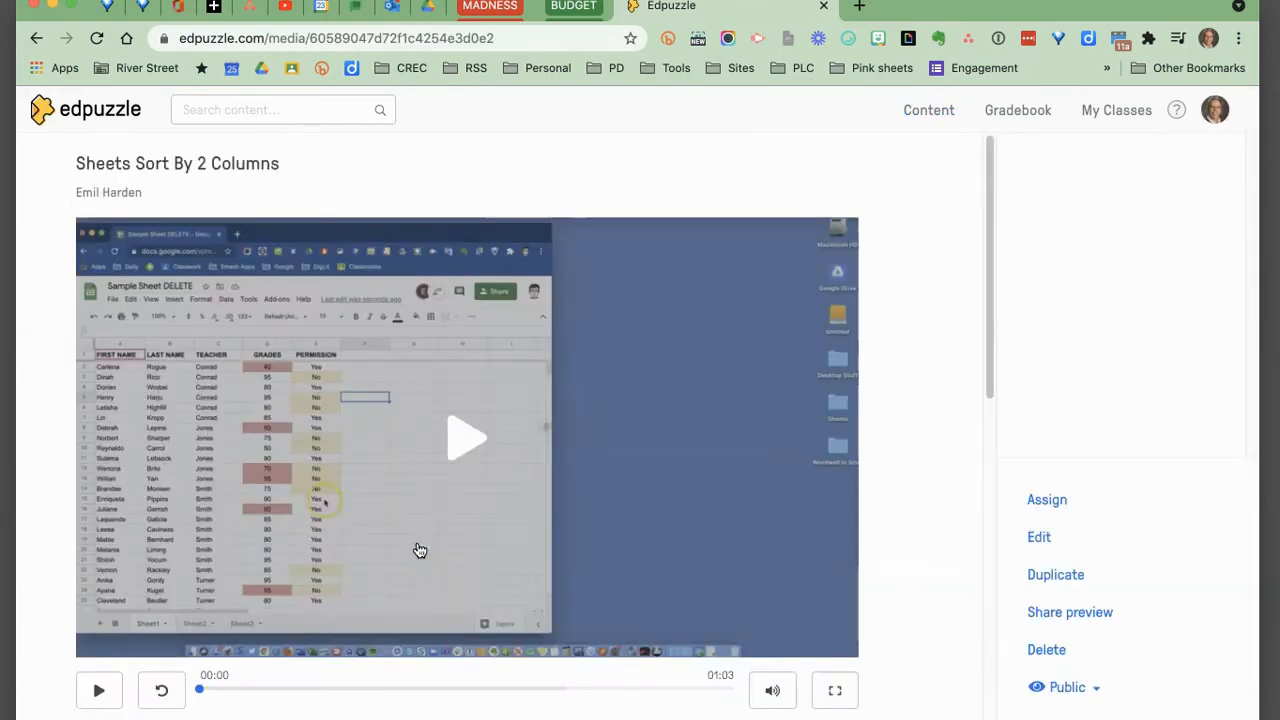
scroll(903, 437, down, 2)
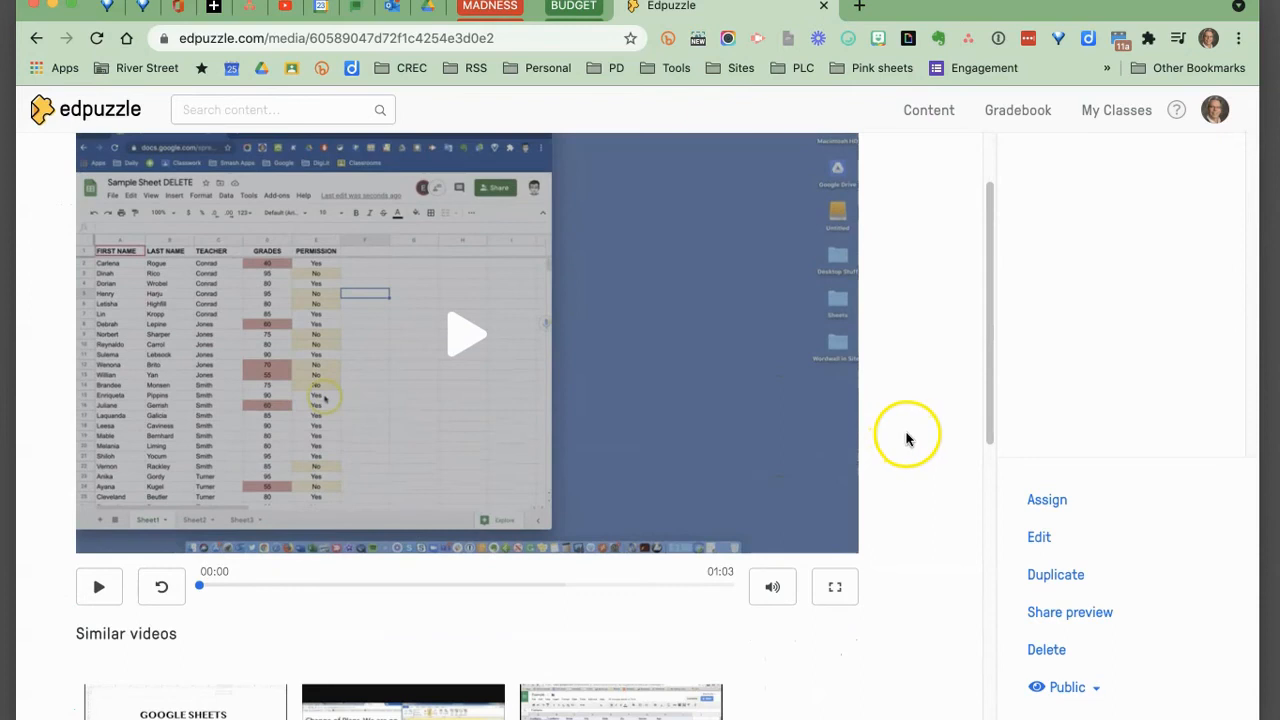
scroll(907, 437, up, 1)
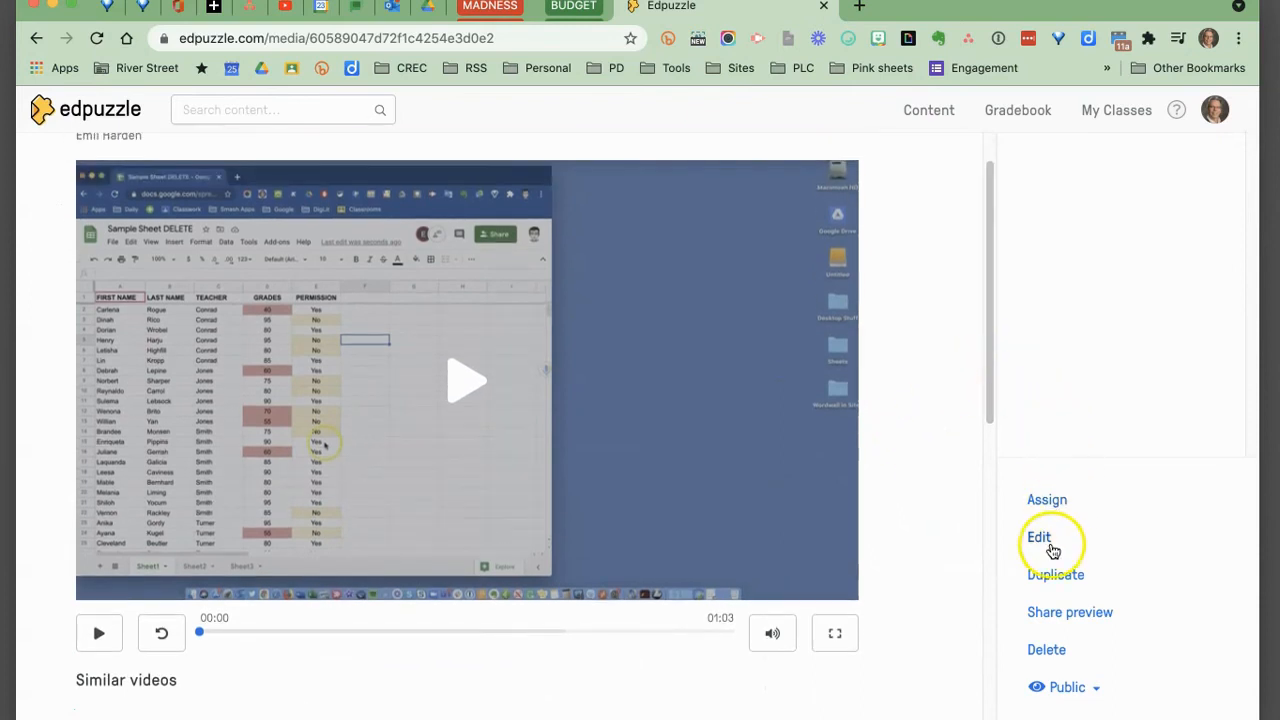
click(1044, 538)
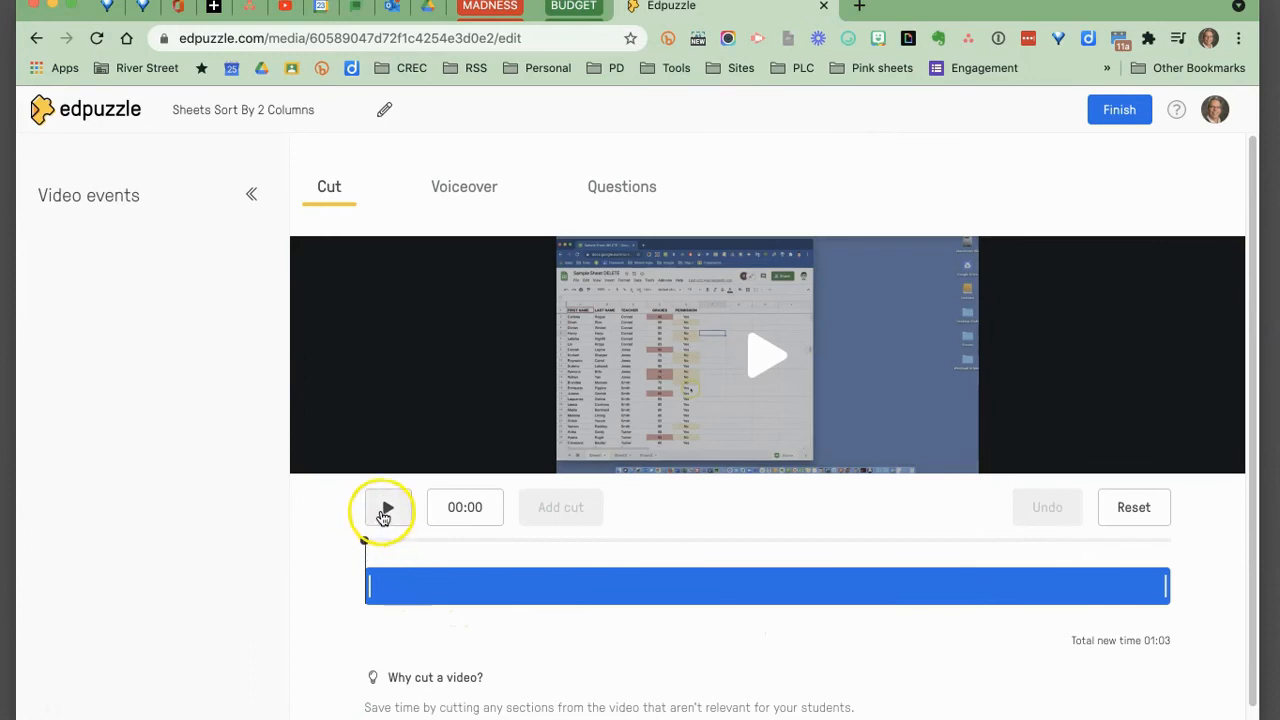
Set the playhead to 00:19 and add a multiple-choice question: "How do you select all cells in the sheet?".
click(388, 509)
drag(426, 540, 604, 540)
click(381, 512)
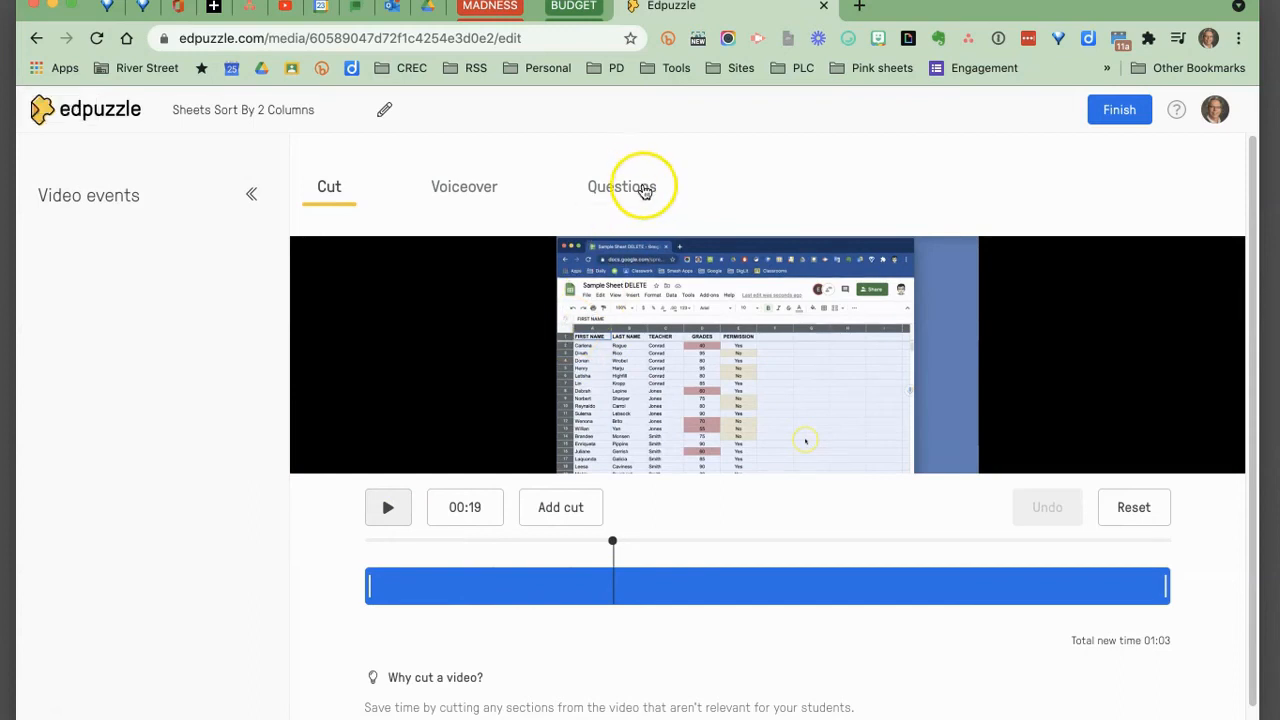
click(632, 187)
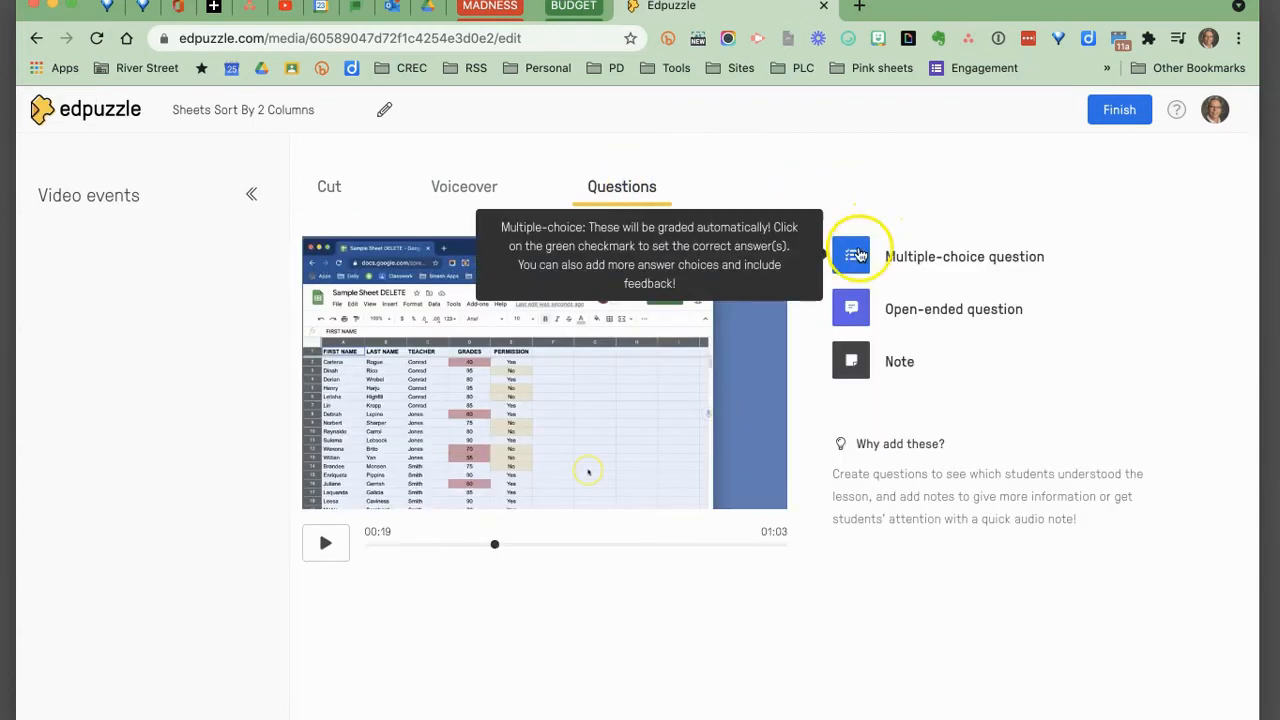
click(858, 257)
click(897, 360)
text(How)
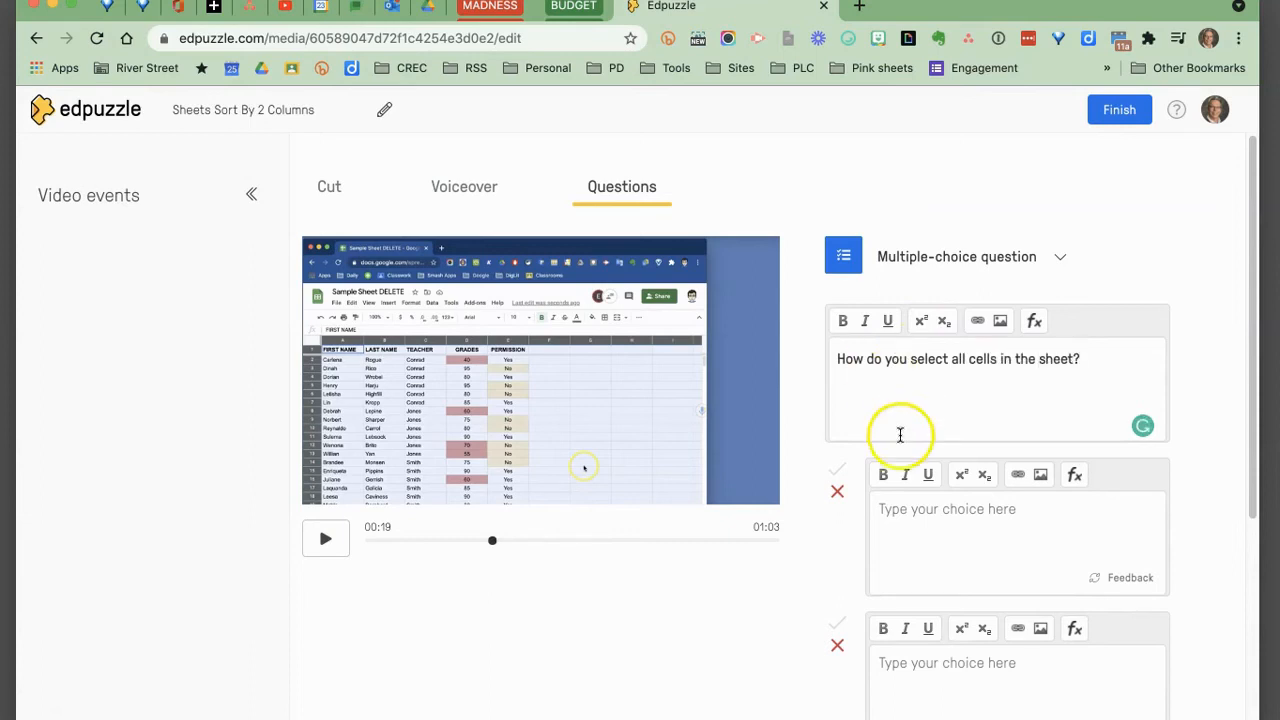
Enter the answer choices "Use the selection box in the corner" and "Click and drag everywhere".
click(929, 512)
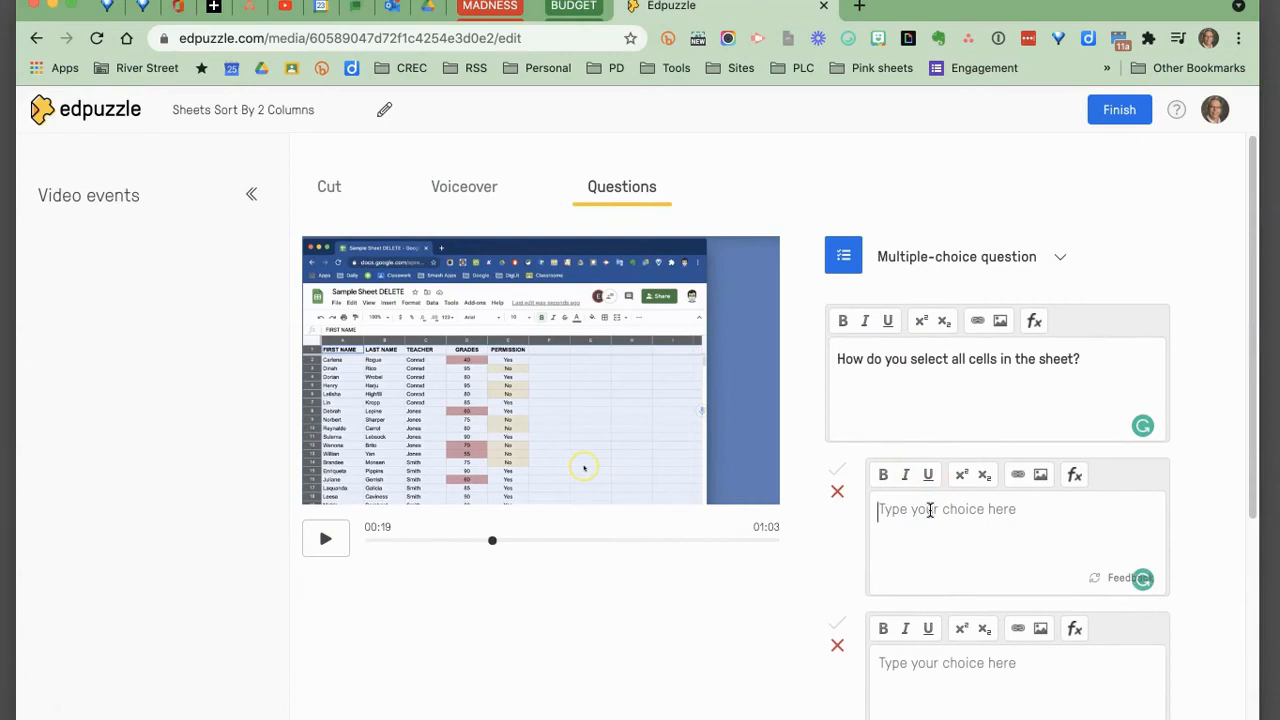
text(U)
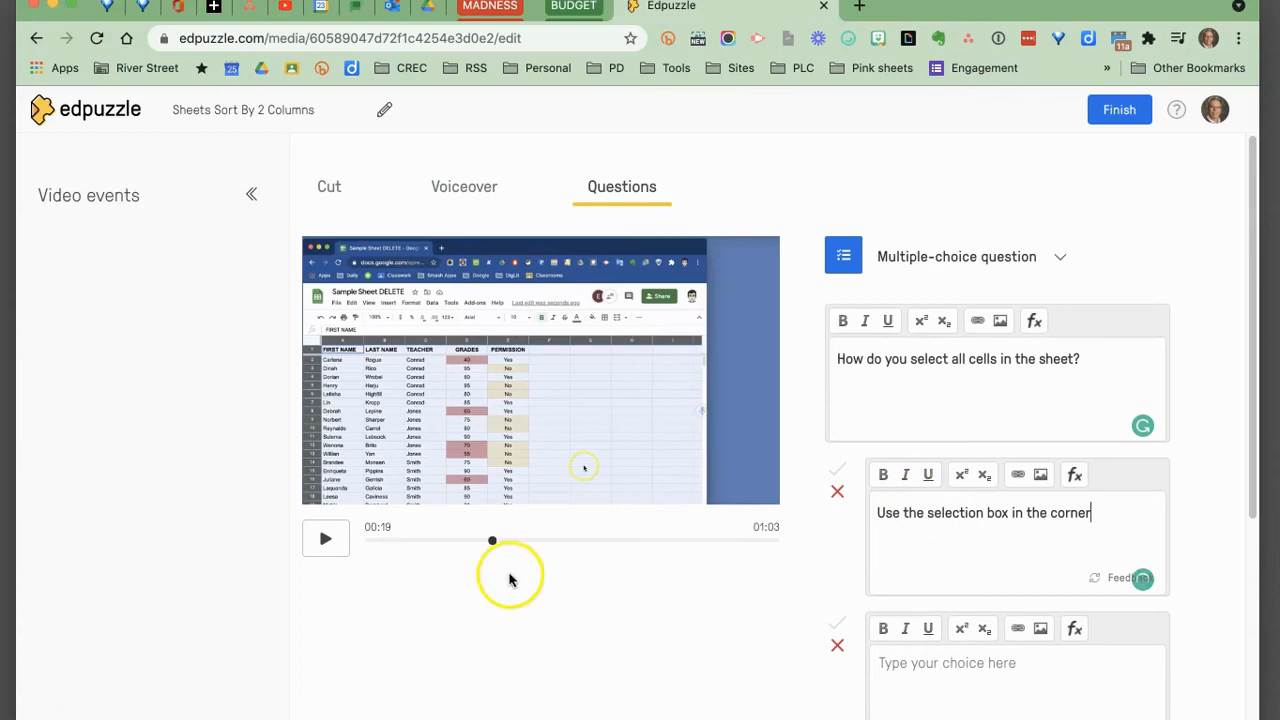
click(941, 665)
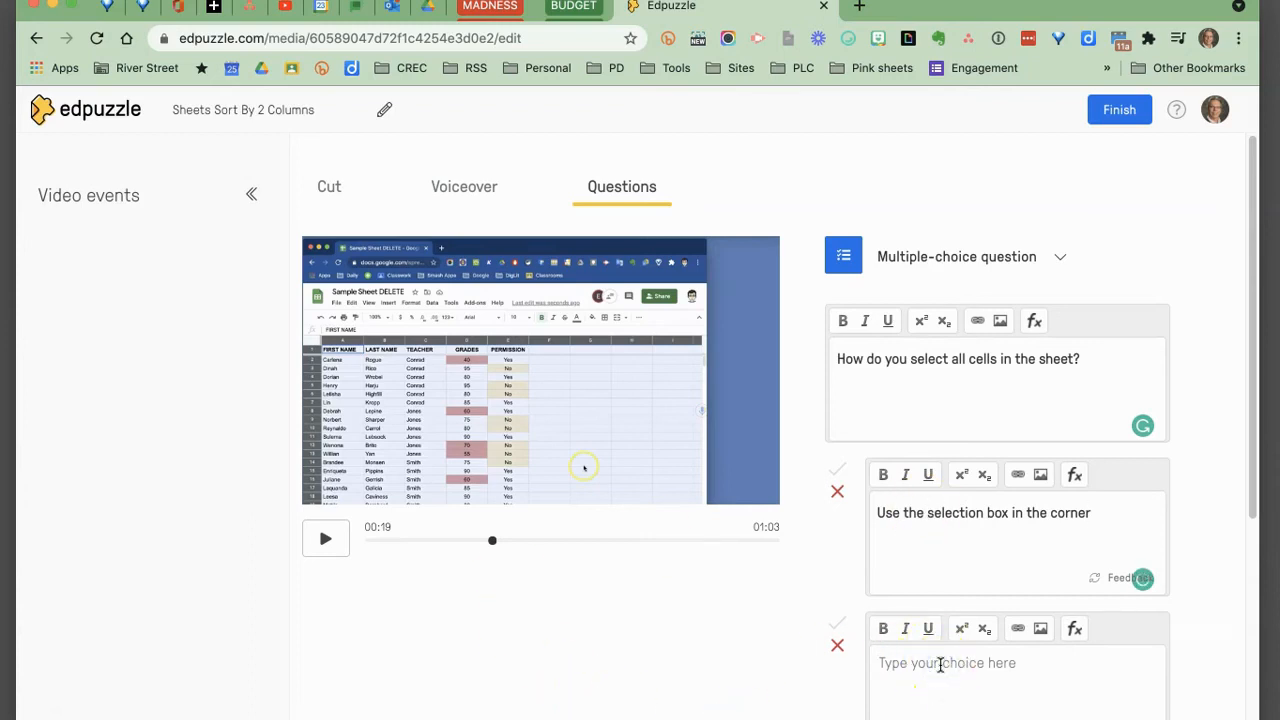
text(Click and drag everywhere)
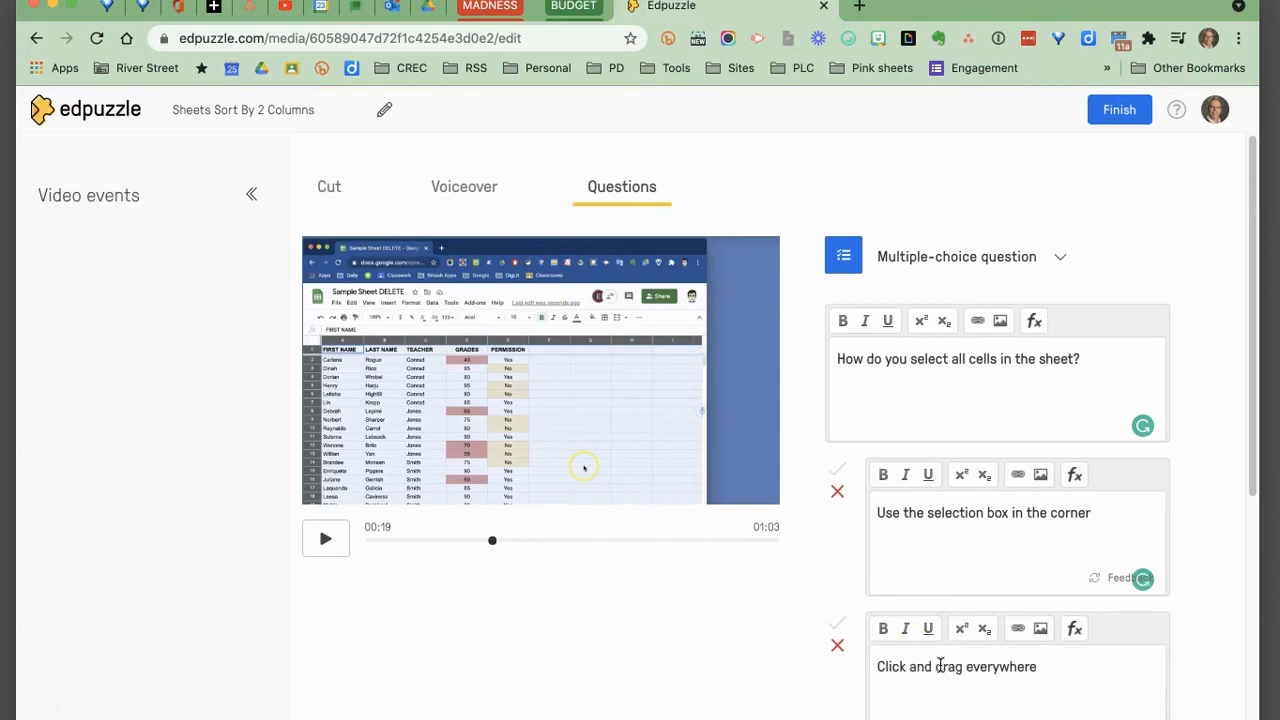
Mark "Use the selection box in the corner" as the correct answer and save the question.
scroll(944, 665, down, 4)
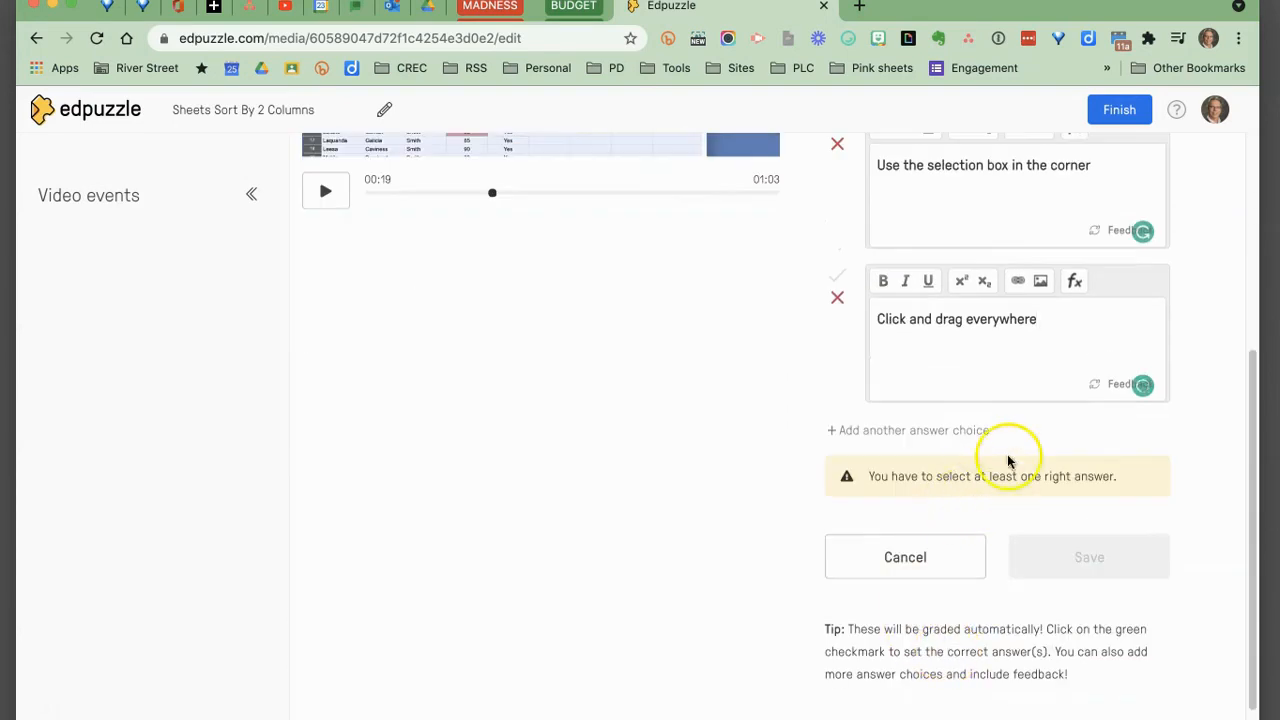
scroll(1010, 458, up, 2)
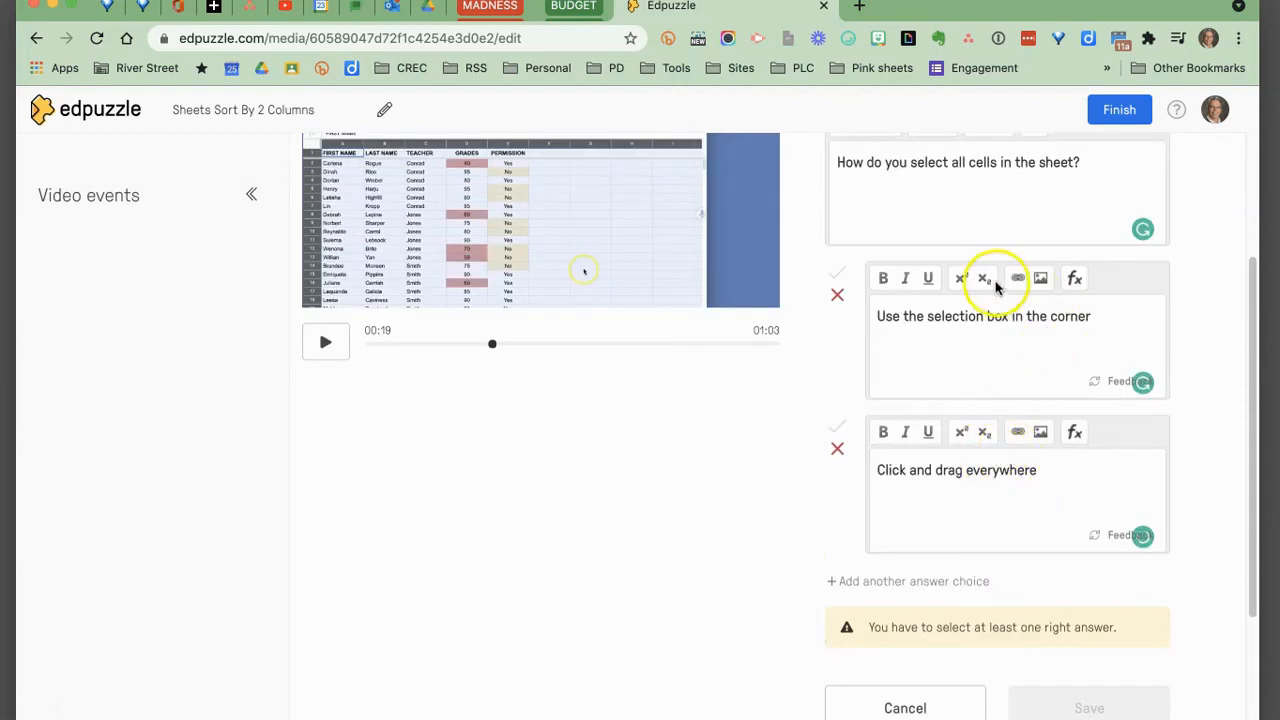
click(836, 274)
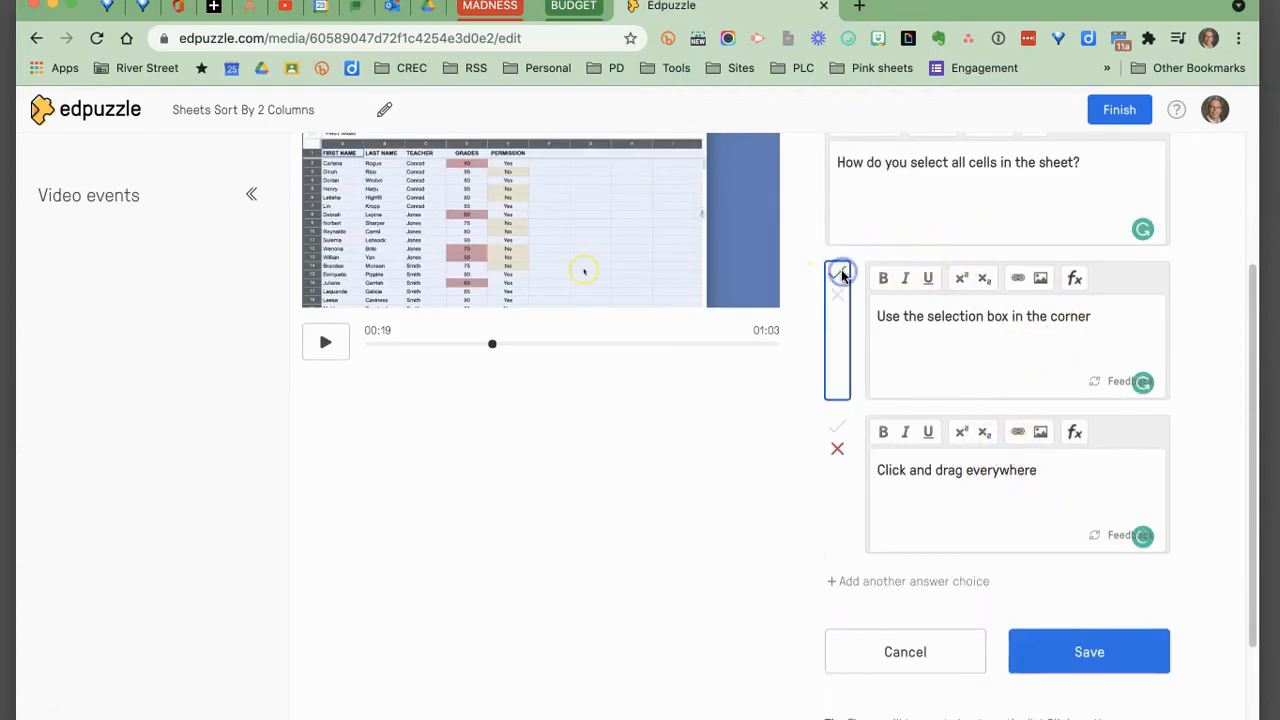
click(1103, 655)
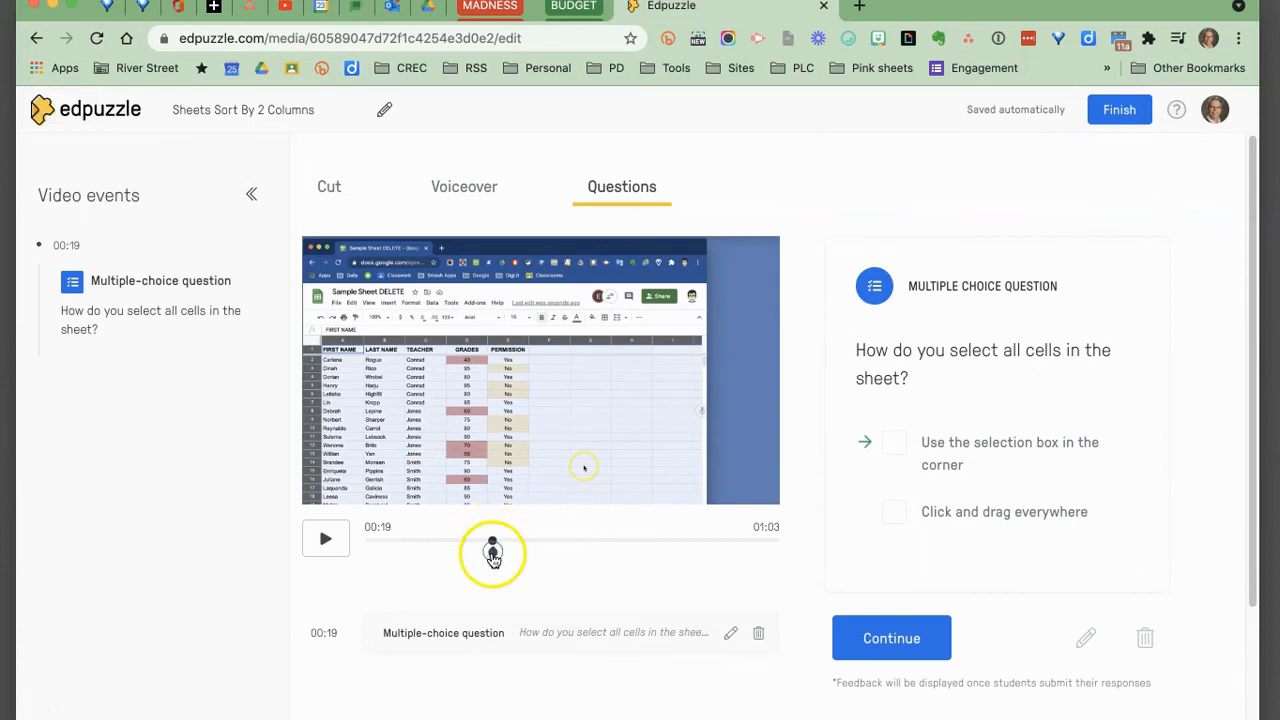
Continue past the question preview and finish editing the video.
click(893, 645)
click(1119, 109)
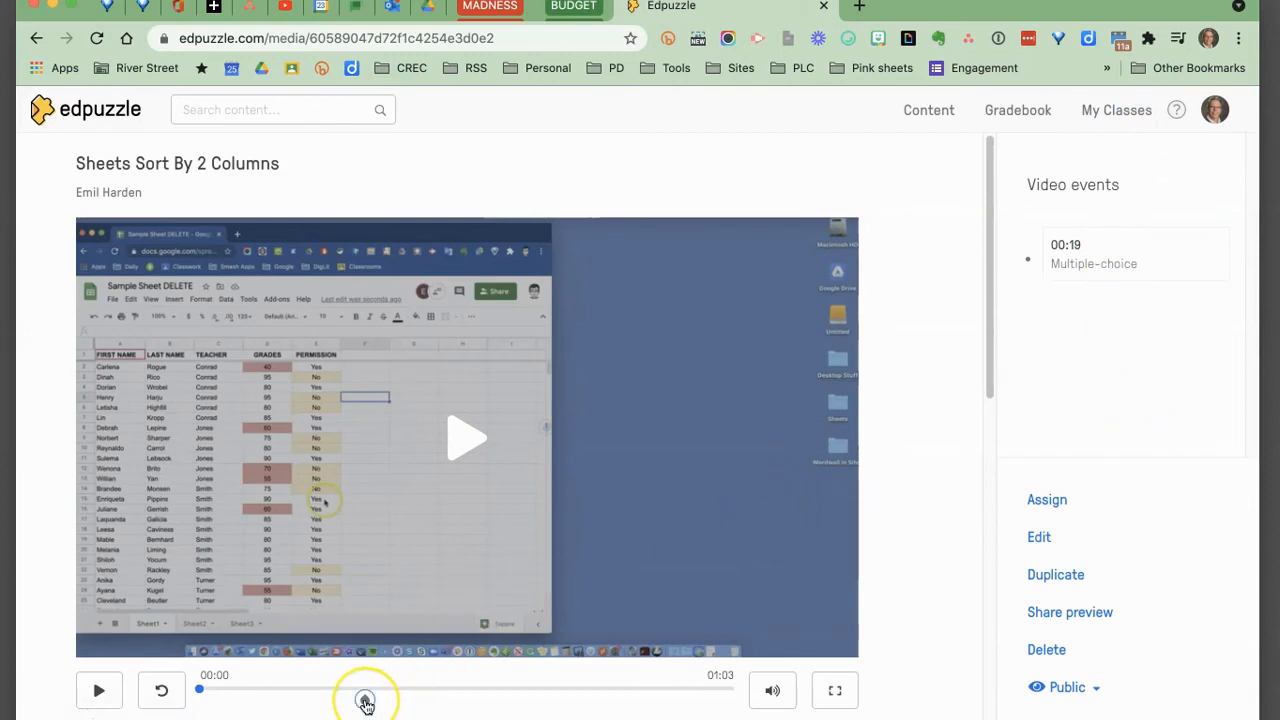
Reopen the video editor to inspect the Note and Voiceover options without adding anything, then finish.
click(1040, 535)
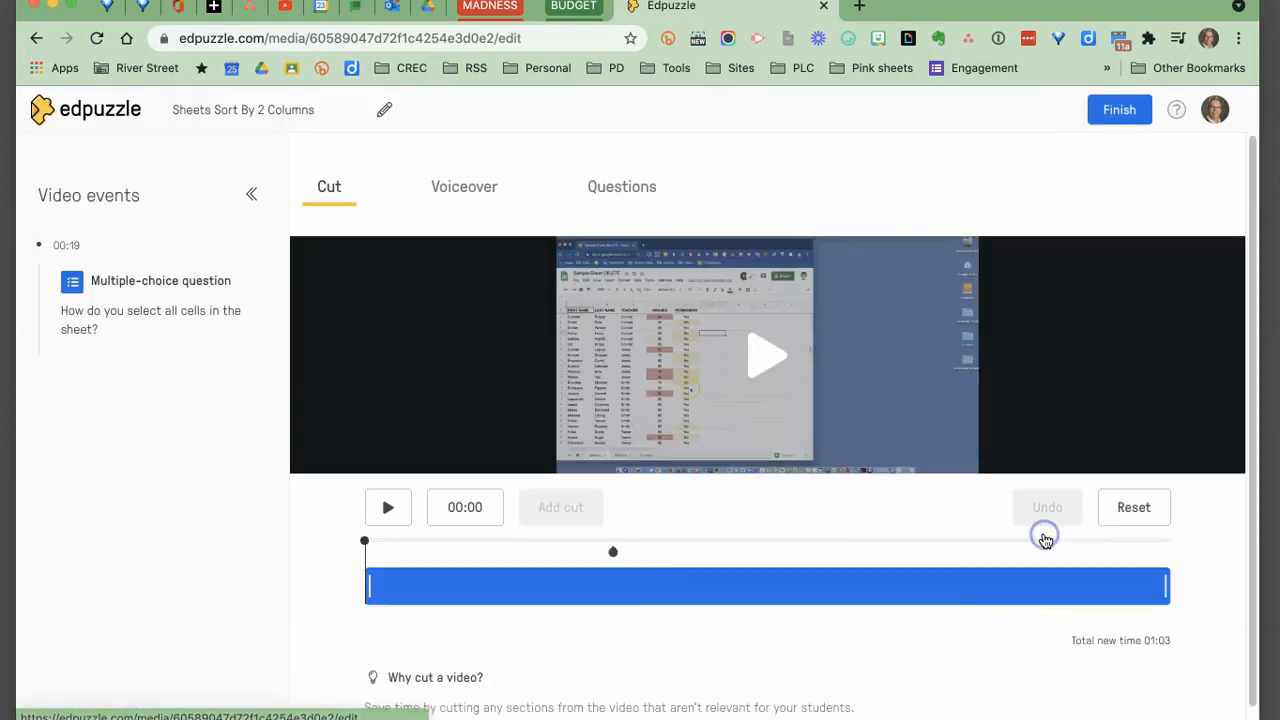
click(628, 193)
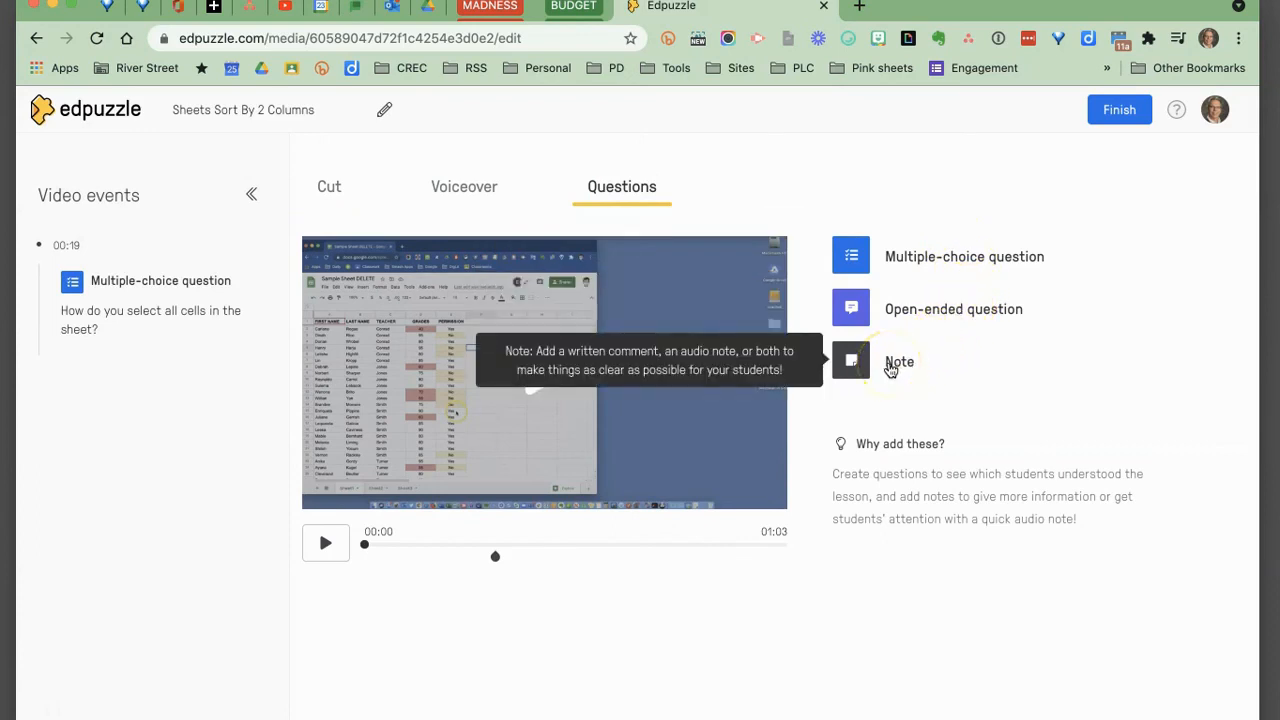
click(890, 364)
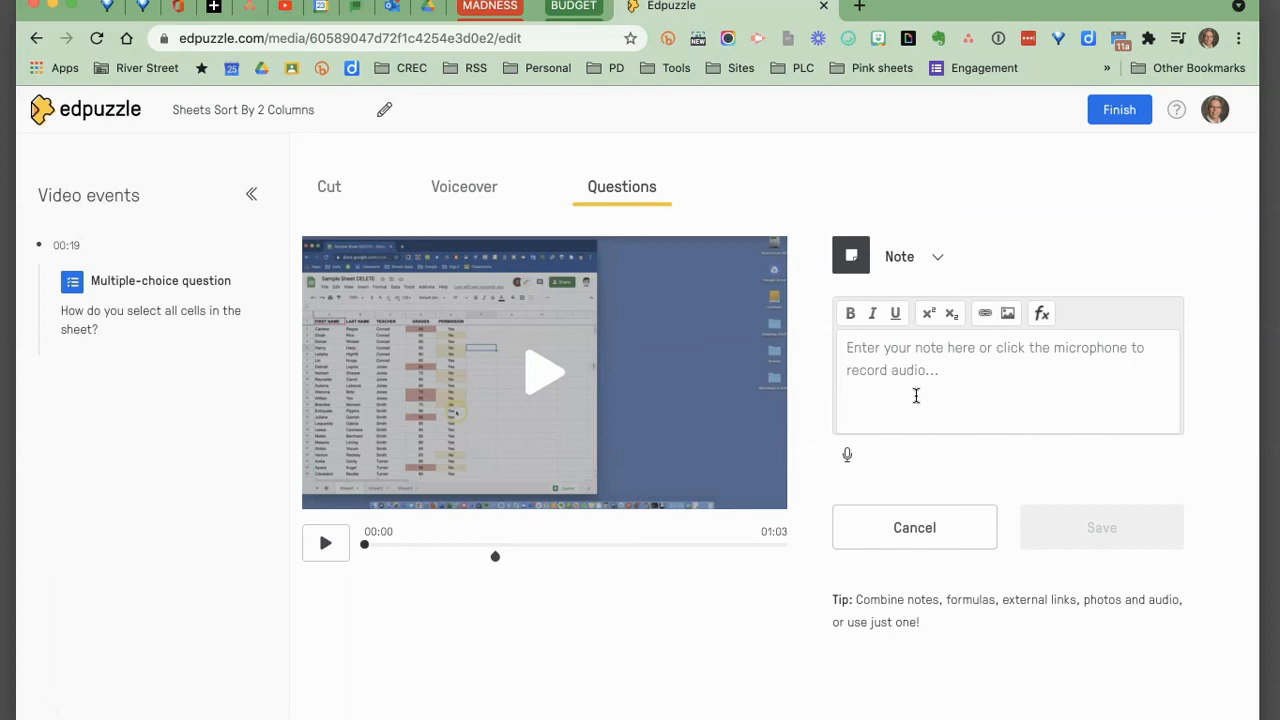
click(471, 187)
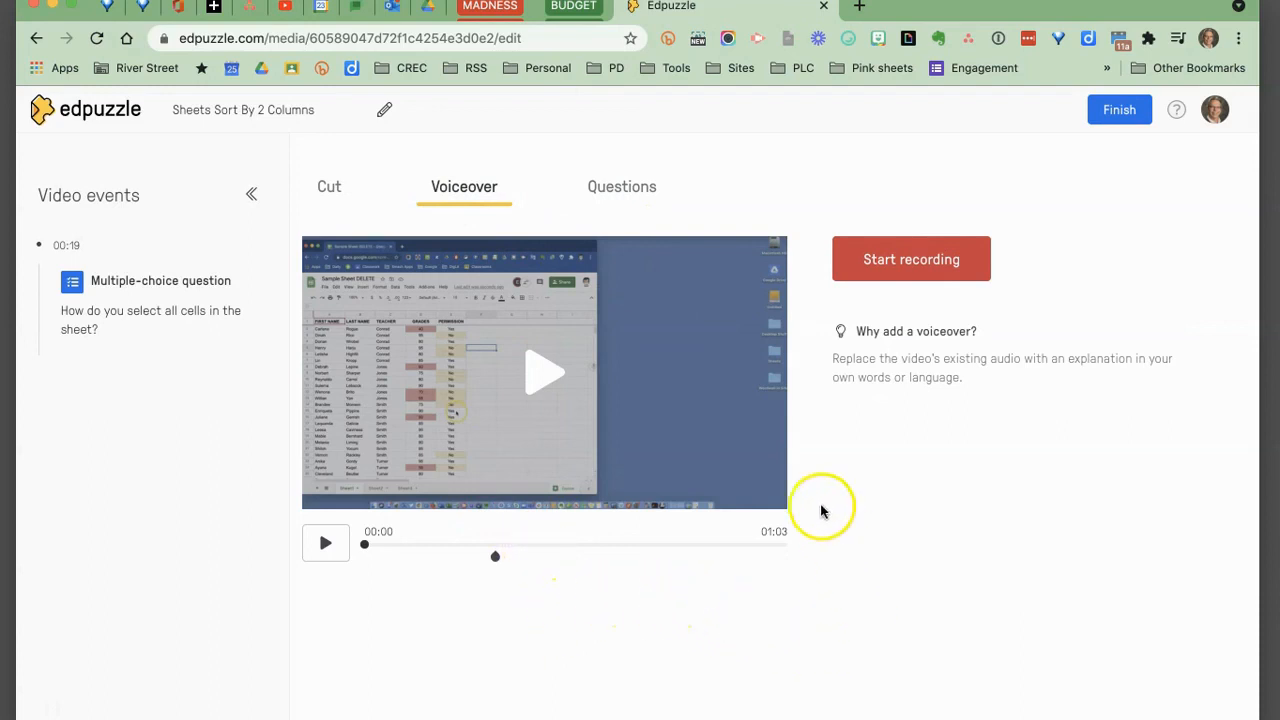
click(1117, 110)
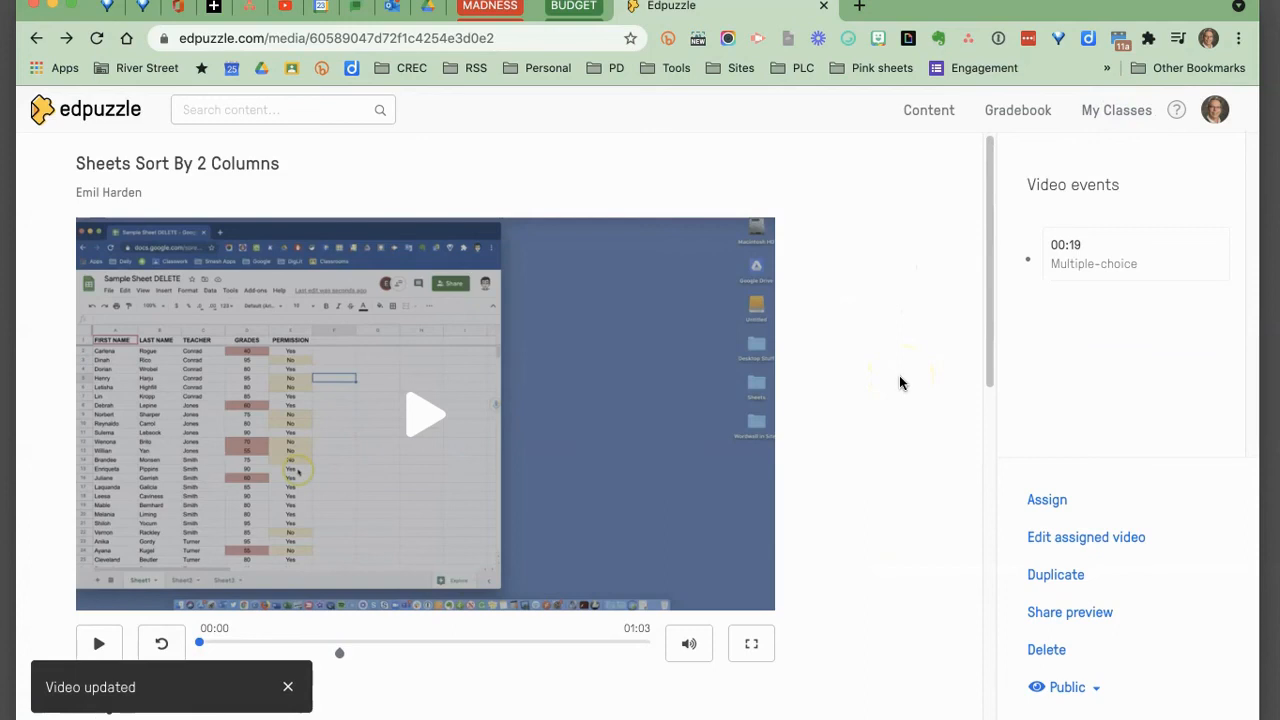
Assign the video to the 2021 Test class.
click(1048, 501)
click(166, 280)
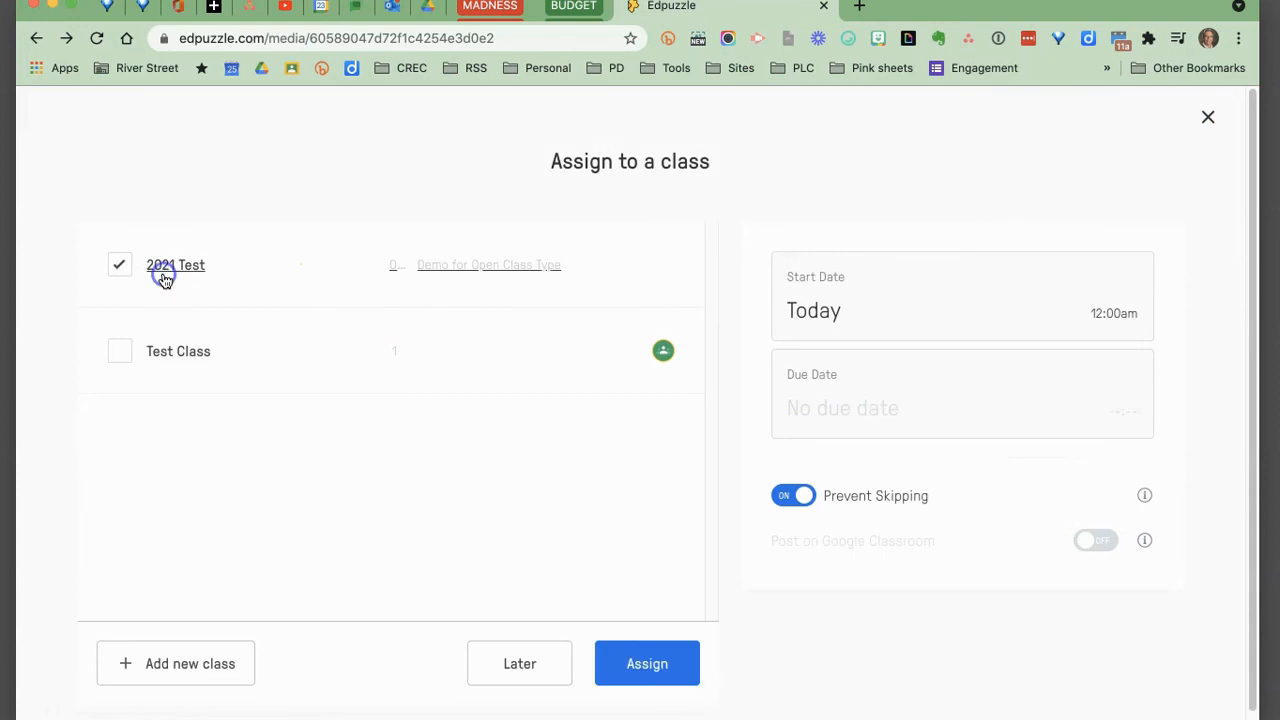
click(660, 652)
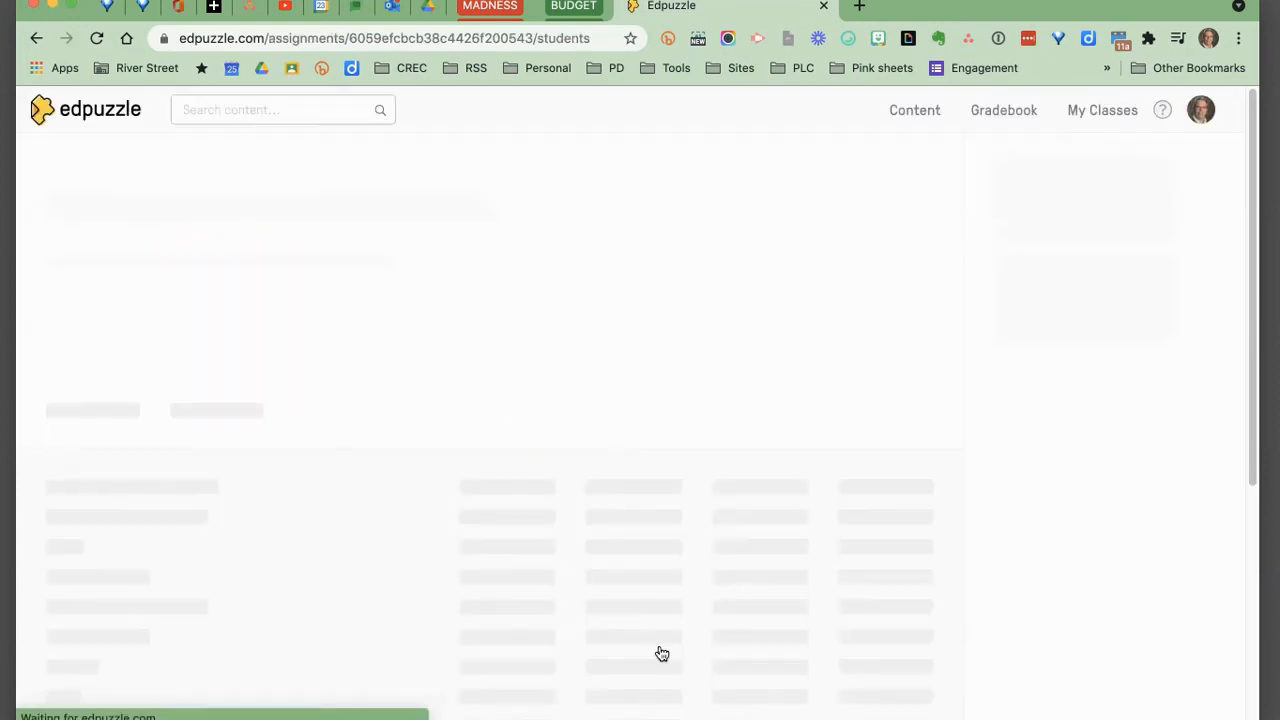
Open the assignment's share options and copy the assignment link.
scroll(686, 634, down, 1)
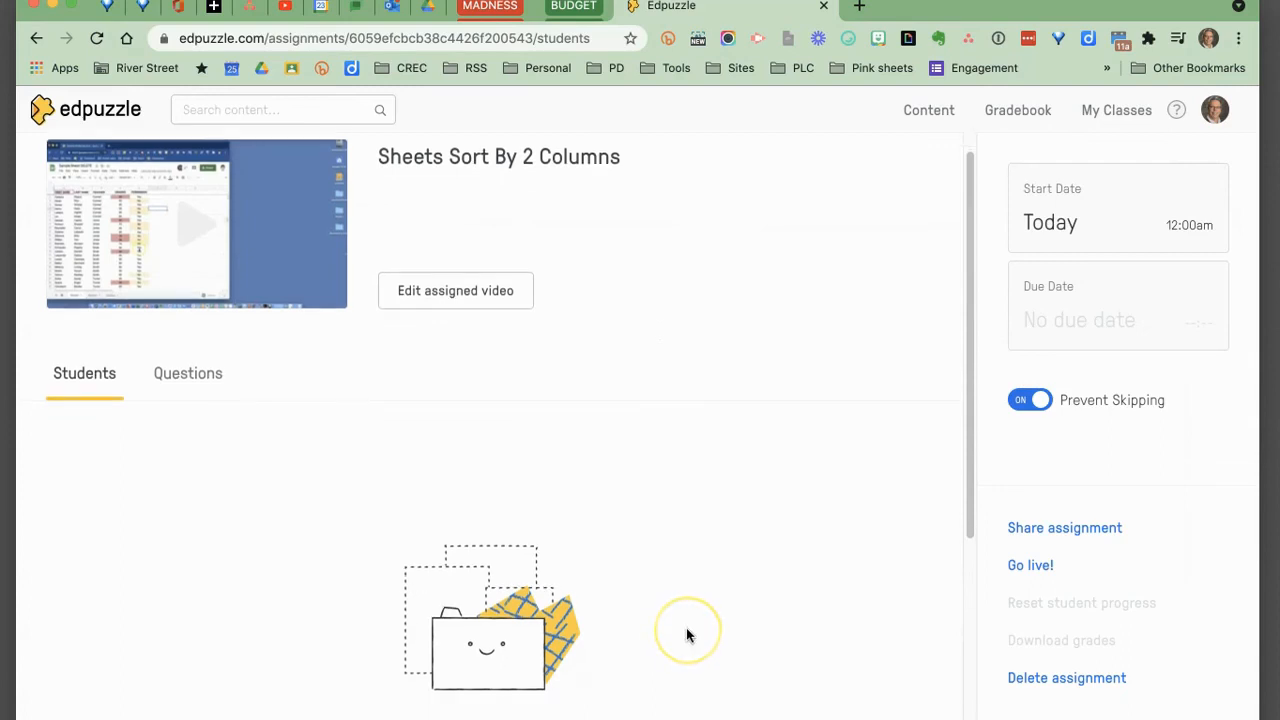
click(1055, 535)
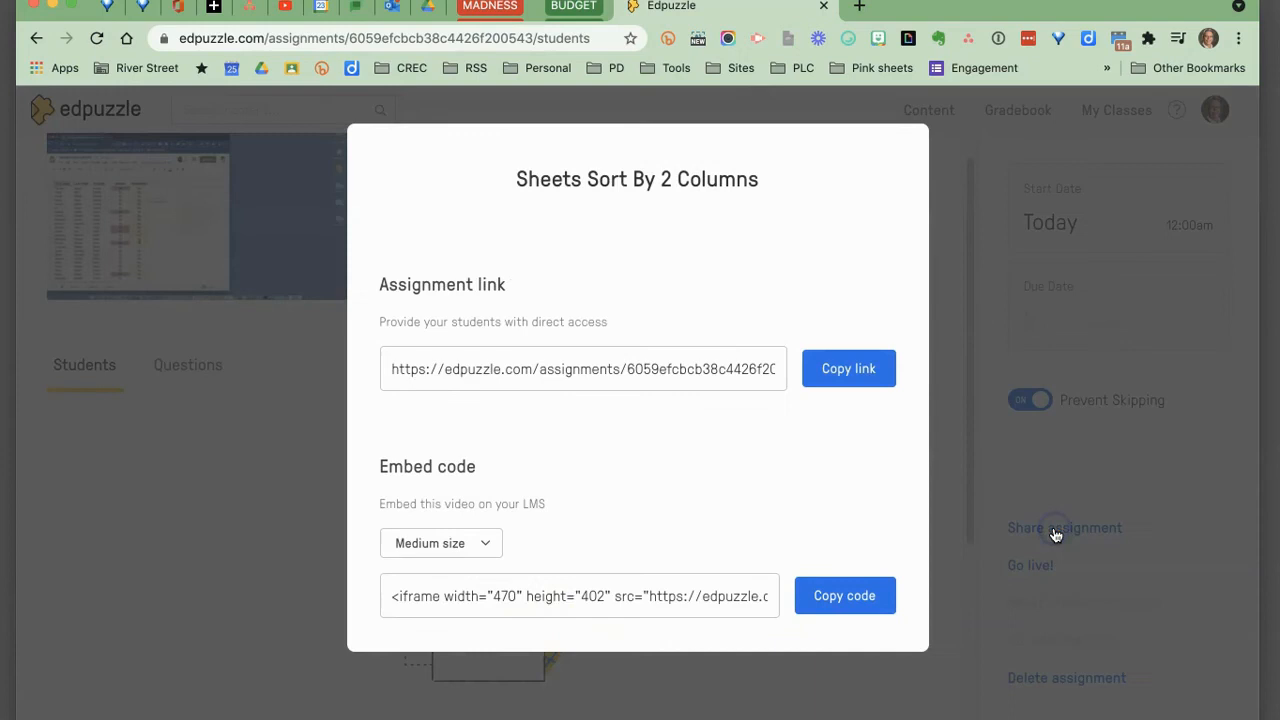
click(820, 370)
click(257, 556)
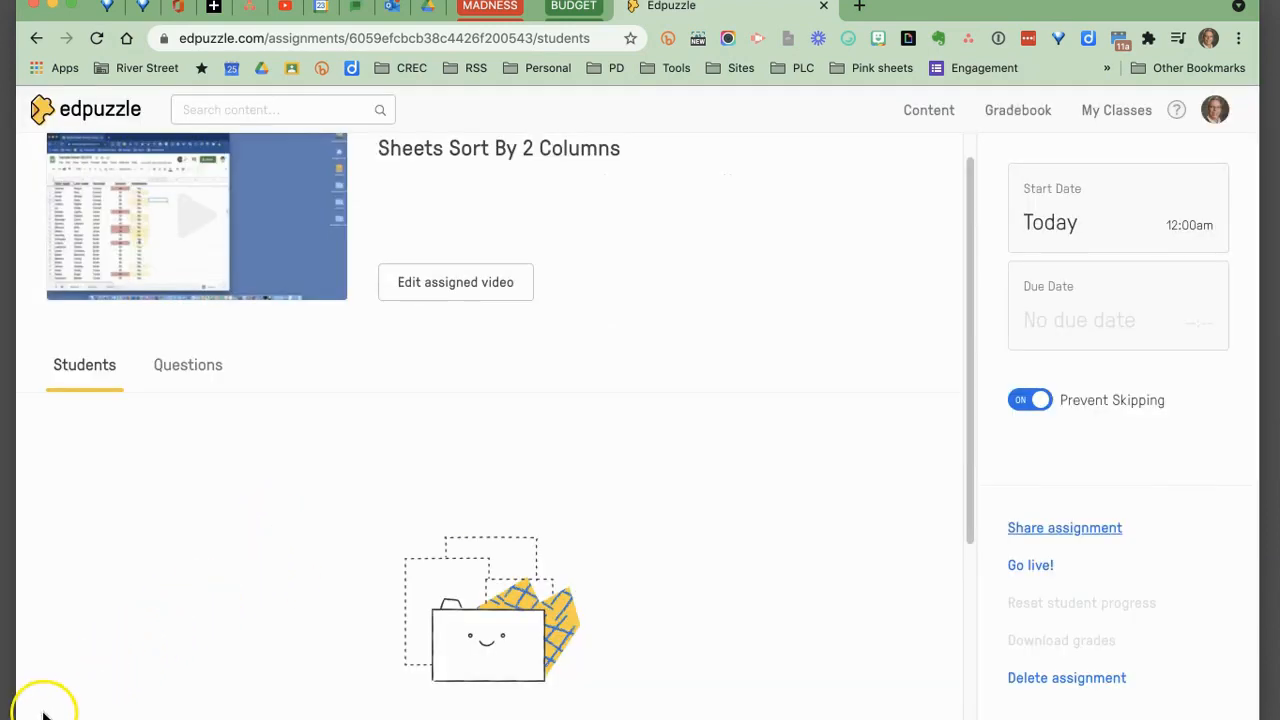